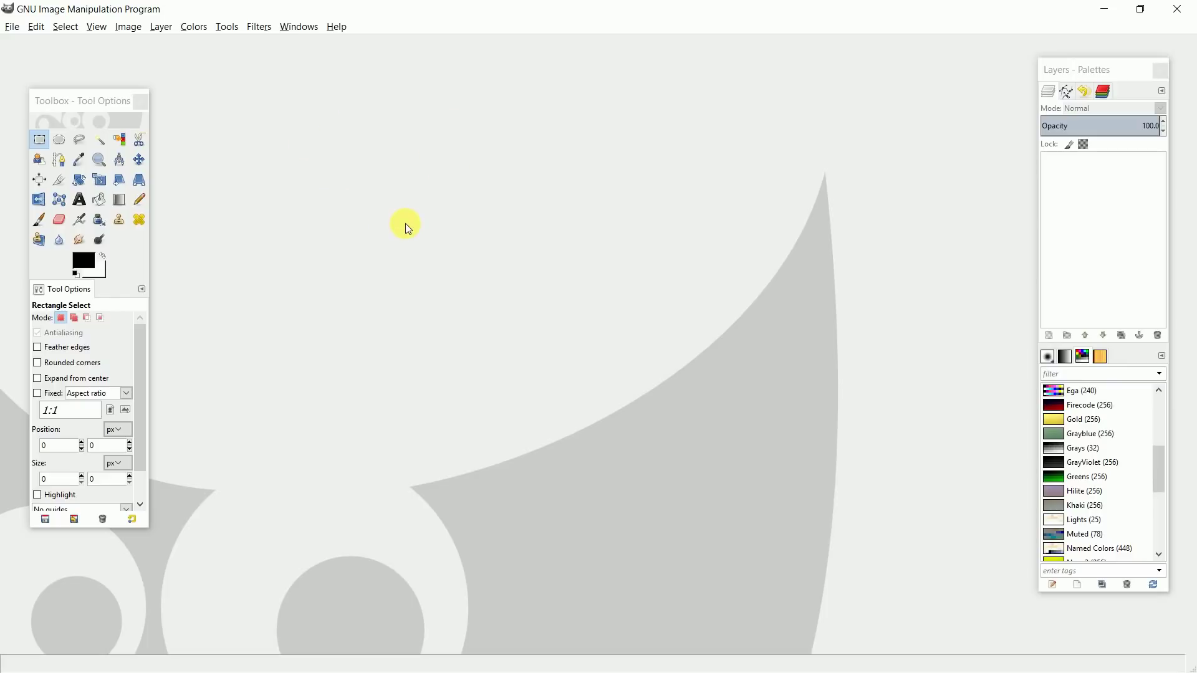
- Restore GIMP's maximized window so the File Explorer folder holding DSC_0064 shows behind it
{"action": "left_click", "coordinate": [102, 95]}
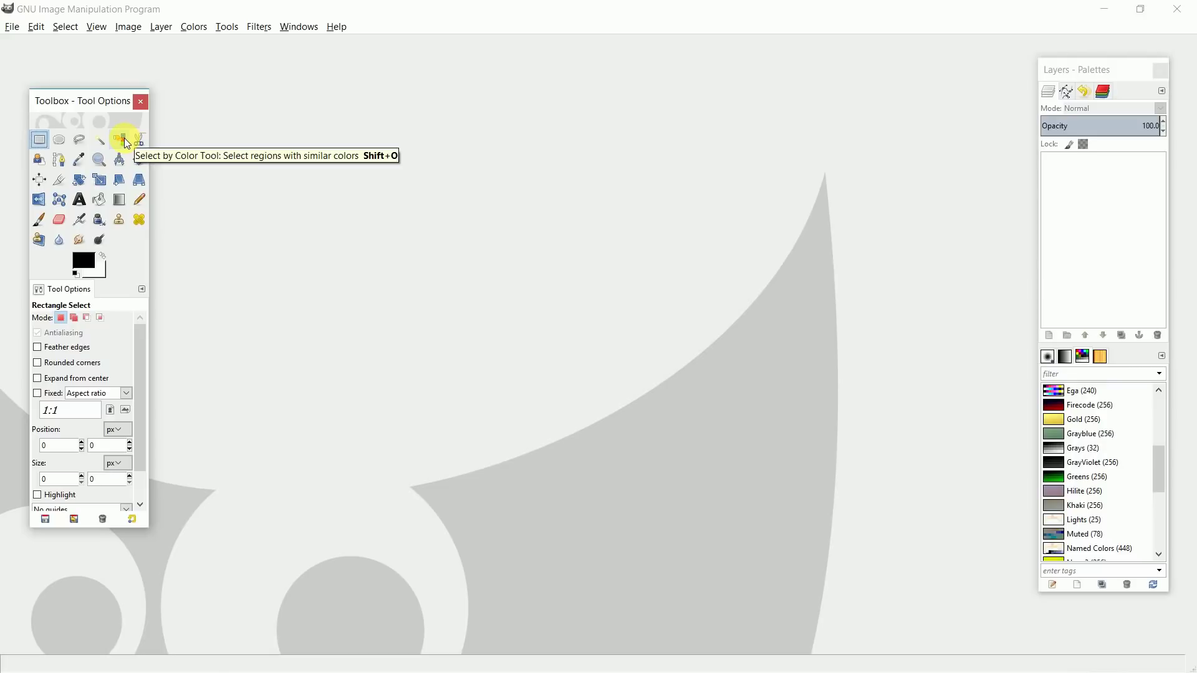
{"action": "left_click", "coordinate": [1061, 70]}
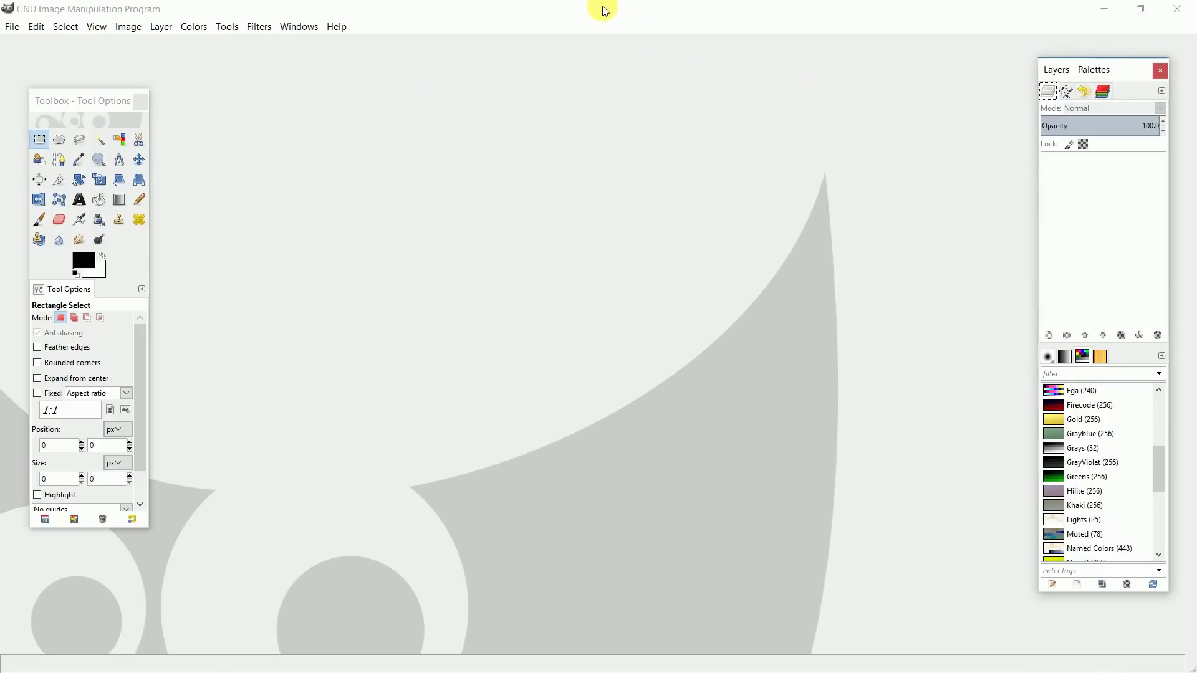
{"action": "left_click_drag", "start_coordinate": [601, 11], "coordinate": [623, 218]}
- Open DSC_0064 from the 'New folder' in GIMP and maximize its window
{"action": "left_click", "coordinate": [369, 14]}
{"action": "left_click", "coordinate": [389, 118]}
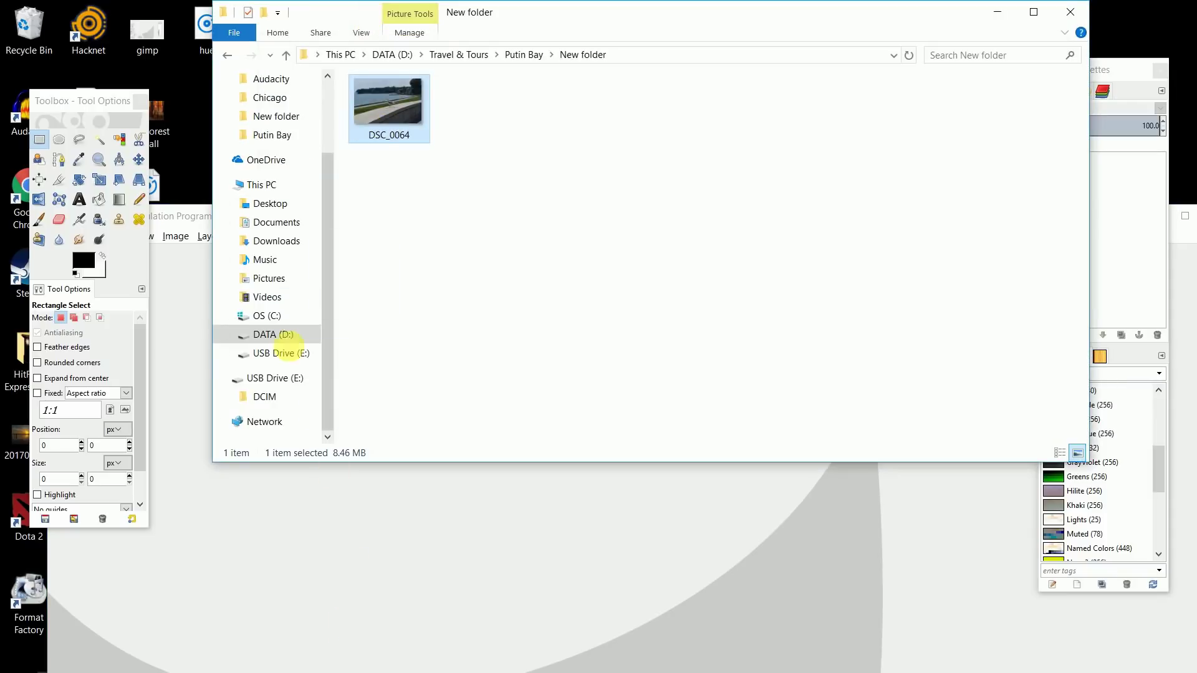
{"action": "left_click", "coordinate": [194, 222]}
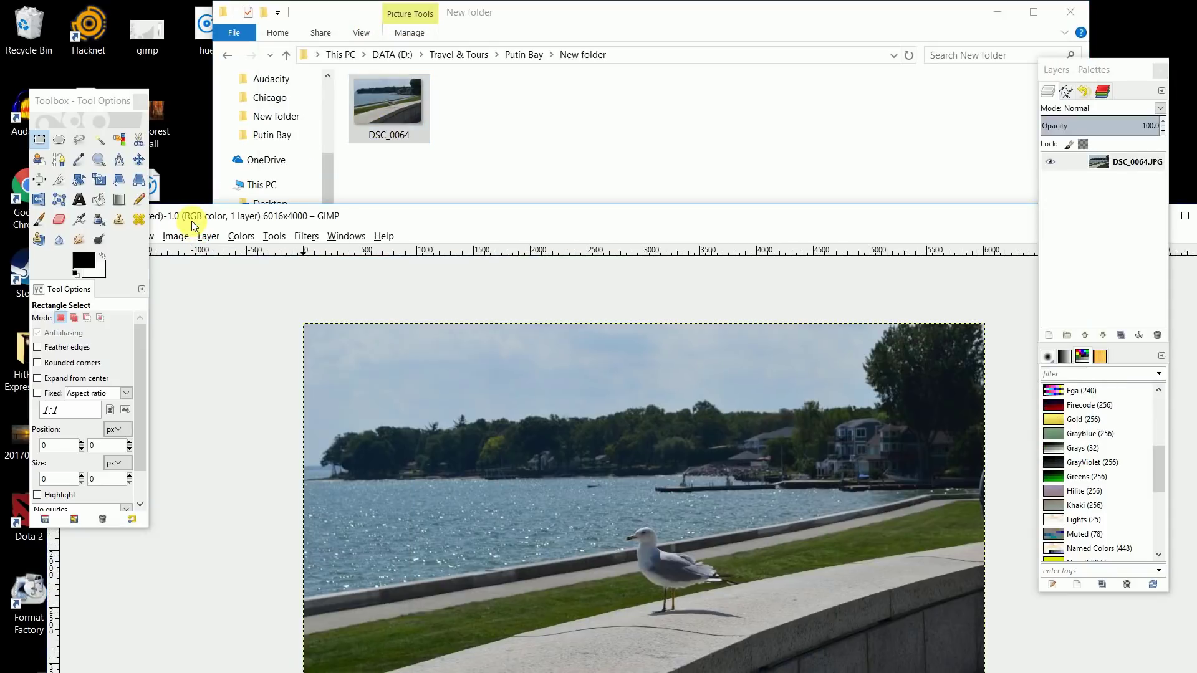
{"action": "double_click", "coordinate": [193, 223]}
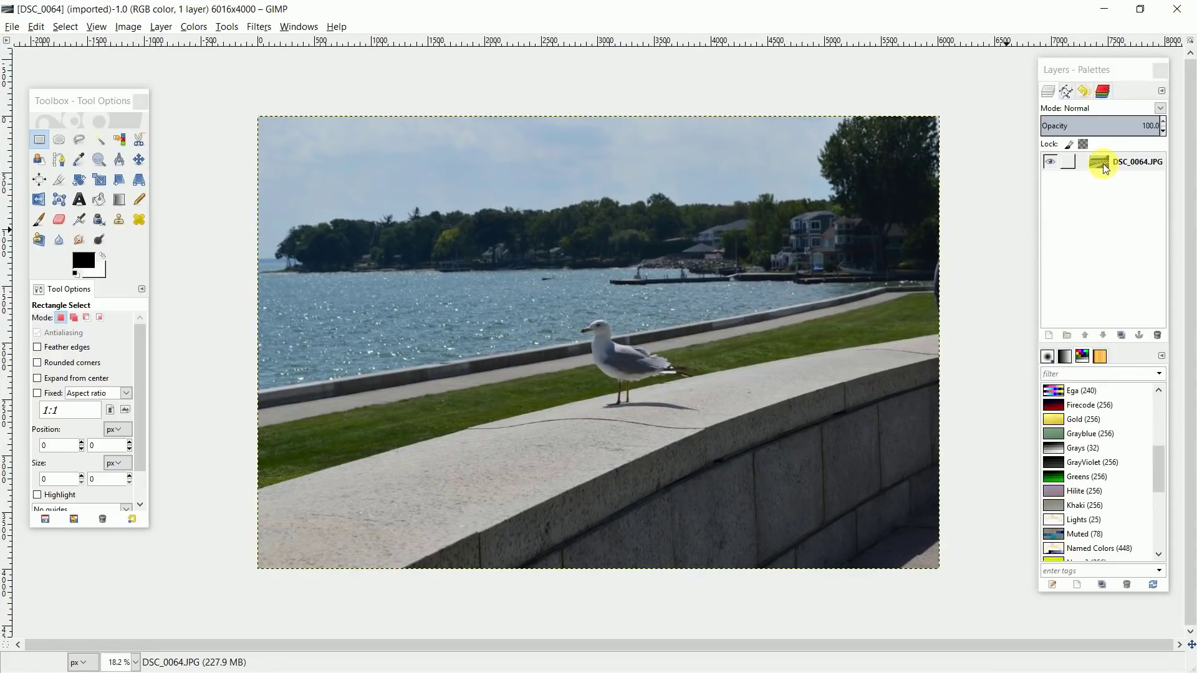
- Duplicate the DSC_0064.JPG layer and keep the top copy selected
{"action": "right_click", "coordinate": [1102, 163]}
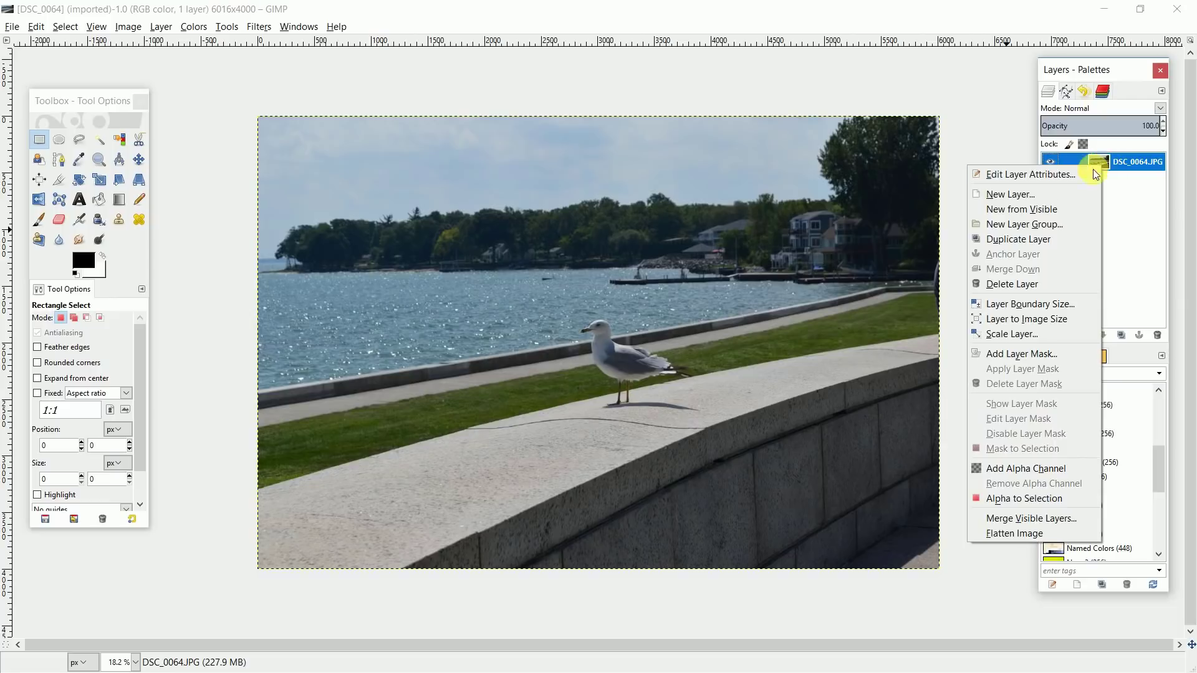
{"action": "left_click", "coordinate": [1024, 242]}
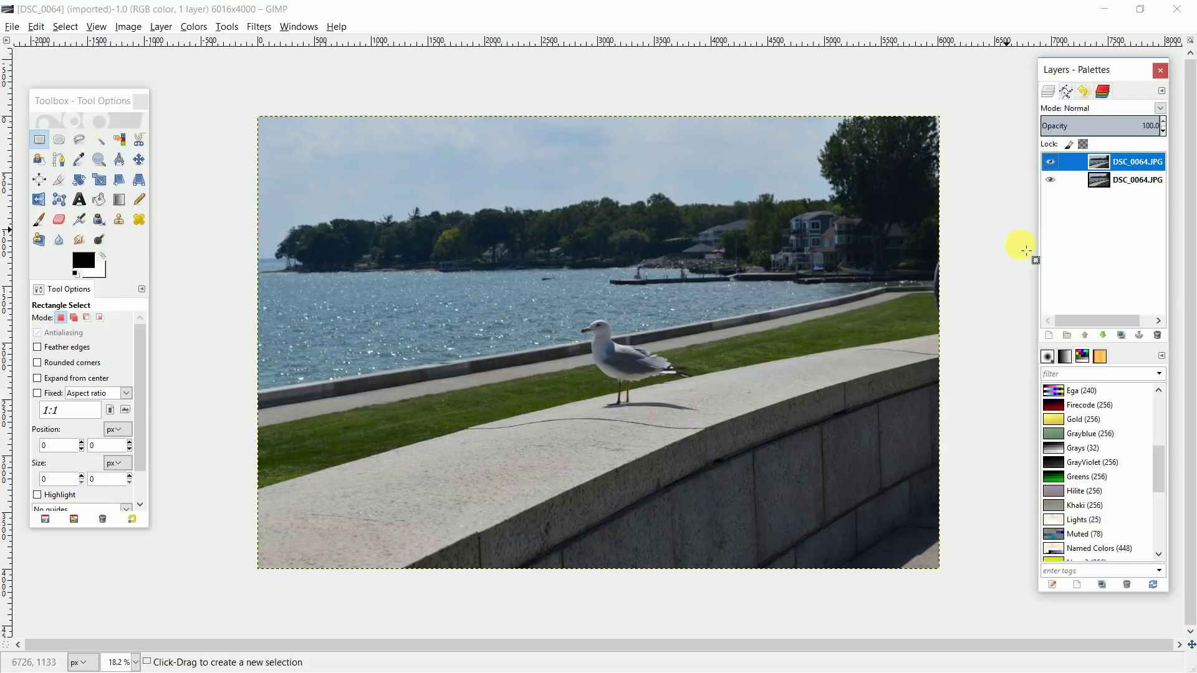
{"action": "left_click", "coordinate": [1102, 192]}
{"action": "left_click", "coordinate": [1101, 168]}
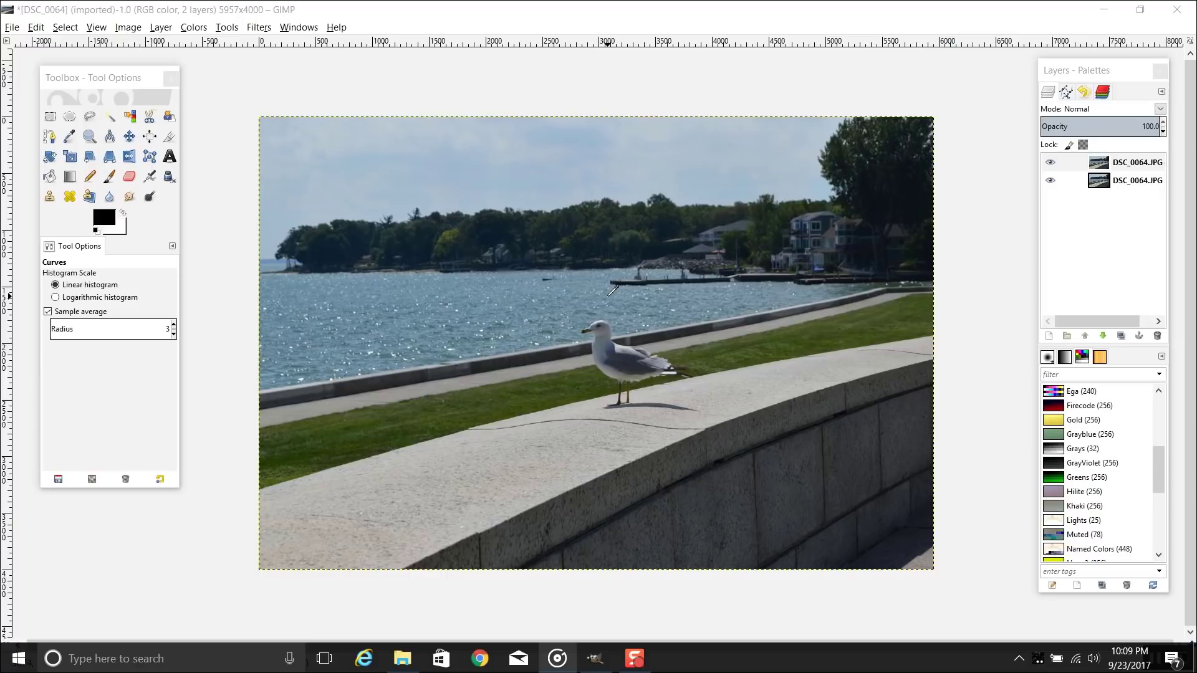
{"action": "right_click", "coordinate": [599, 300]}
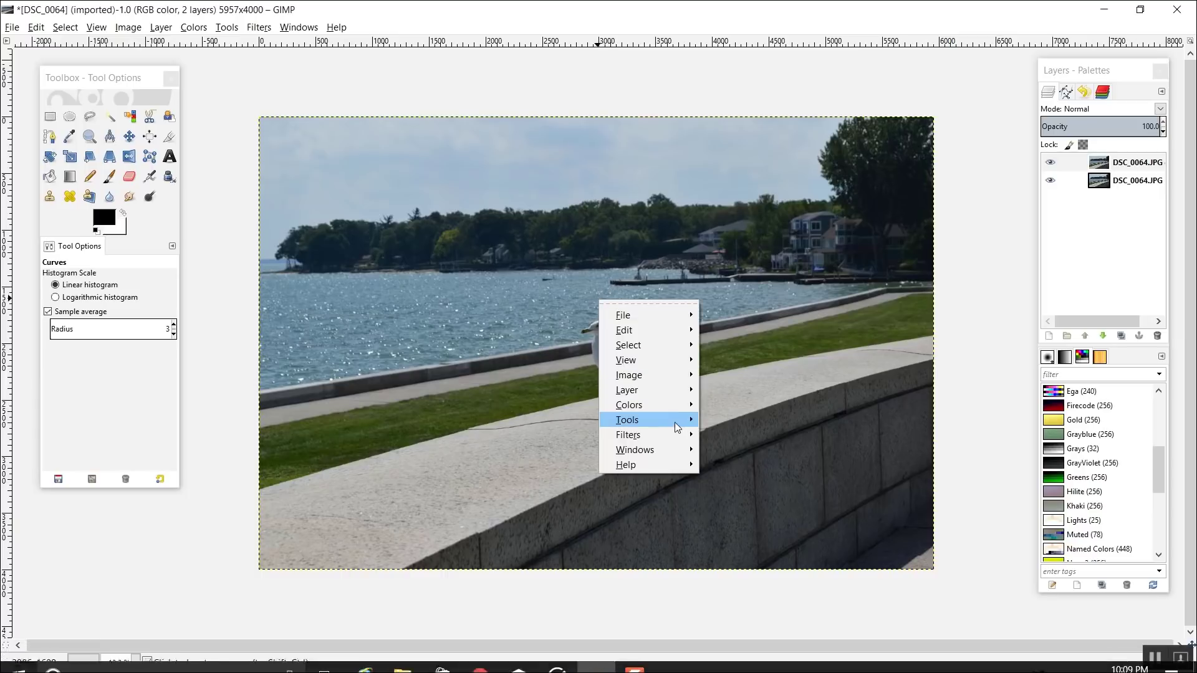
{"action": "mouse_move", "coordinate": [680, 411]}
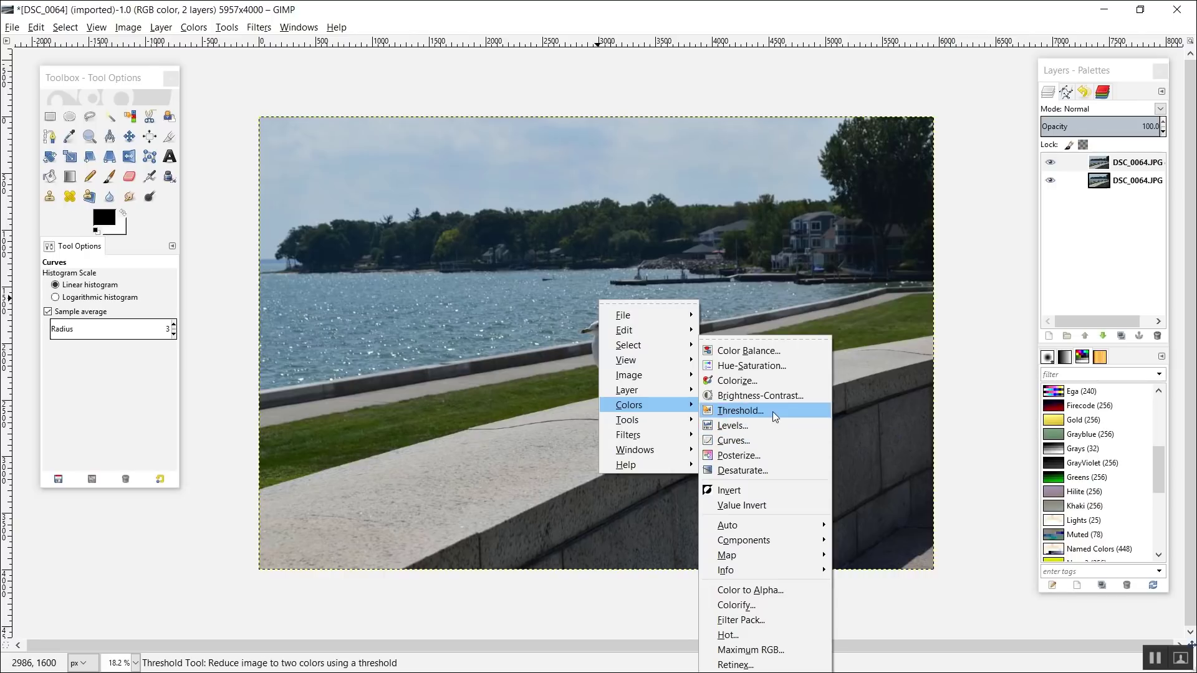
{"action": "left_click", "coordinate": [794, 395]}
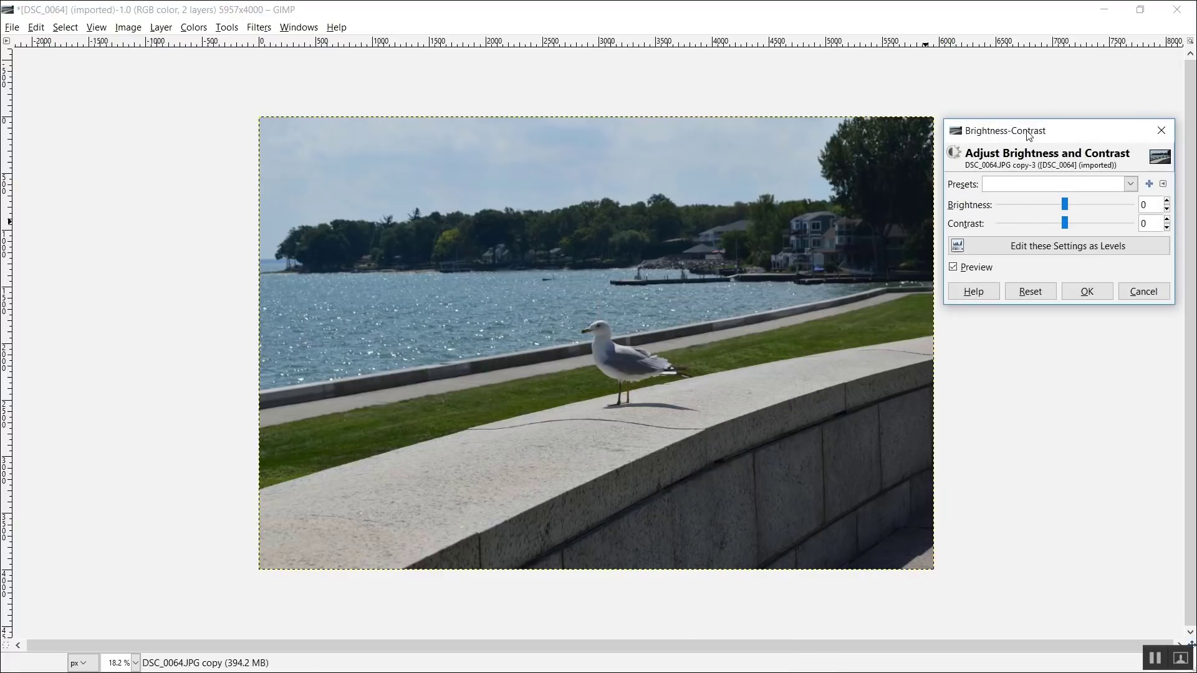
{"action": "left_click_drag", "start_coordinate": [1028, 135], "coordinate": [1026, 145]}
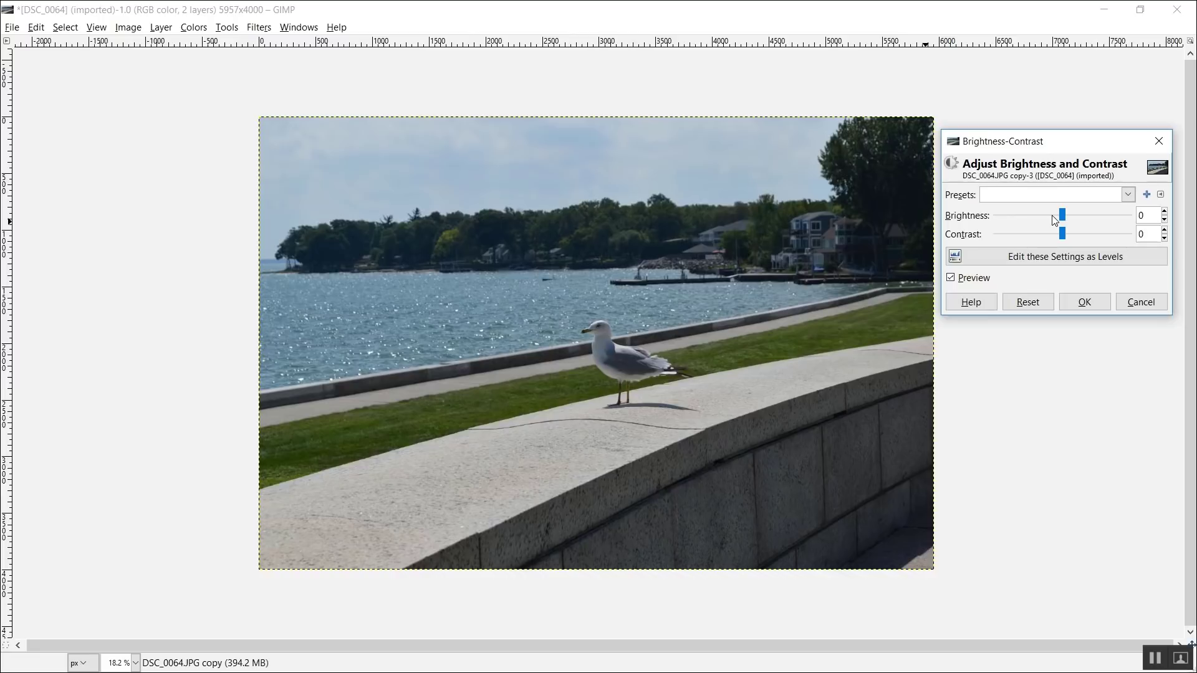
{"action": "left_click_drag", "start_coordinate": [1062, 234], "coordinate": [1078, 223]}
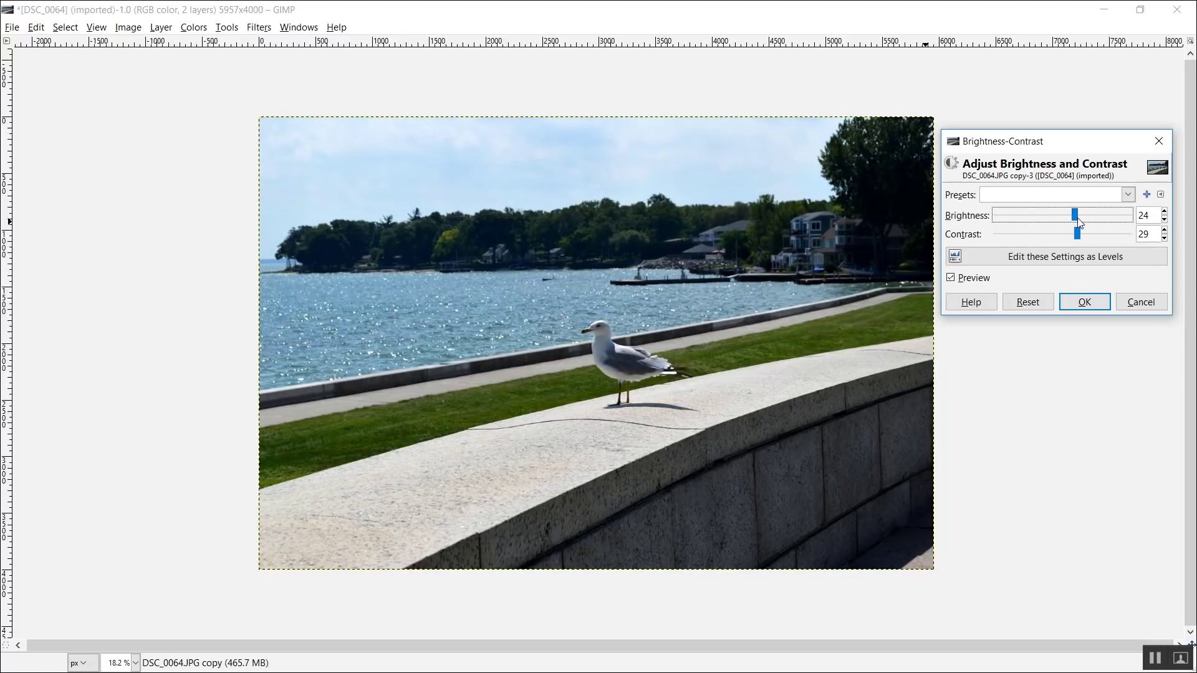
{"action": "double_click", "coordinate": [1145, 234]}
{"action": "type", "text": "34"}
{"action": "left_click", "coordinate": [1152, 221]}
{"action": "double_click", "coordinate": [1152, 221]}
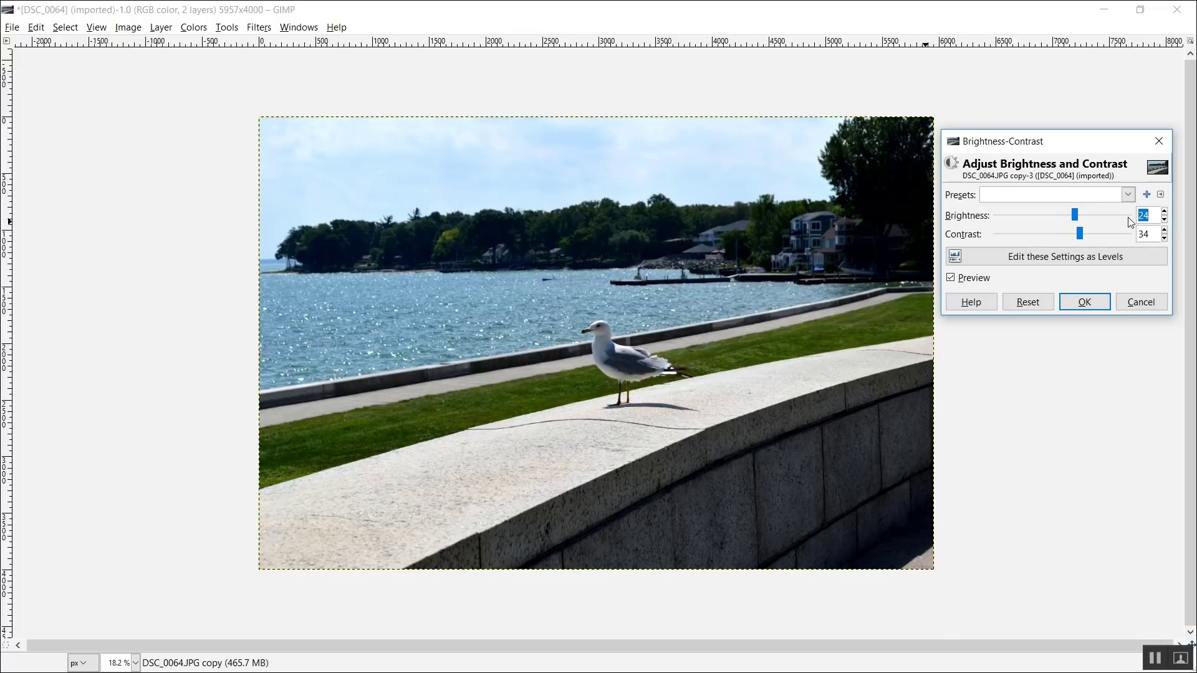
{"action": "type", "text": "18"}
{"action": "left_click", "coordinate": [1085, 302]}
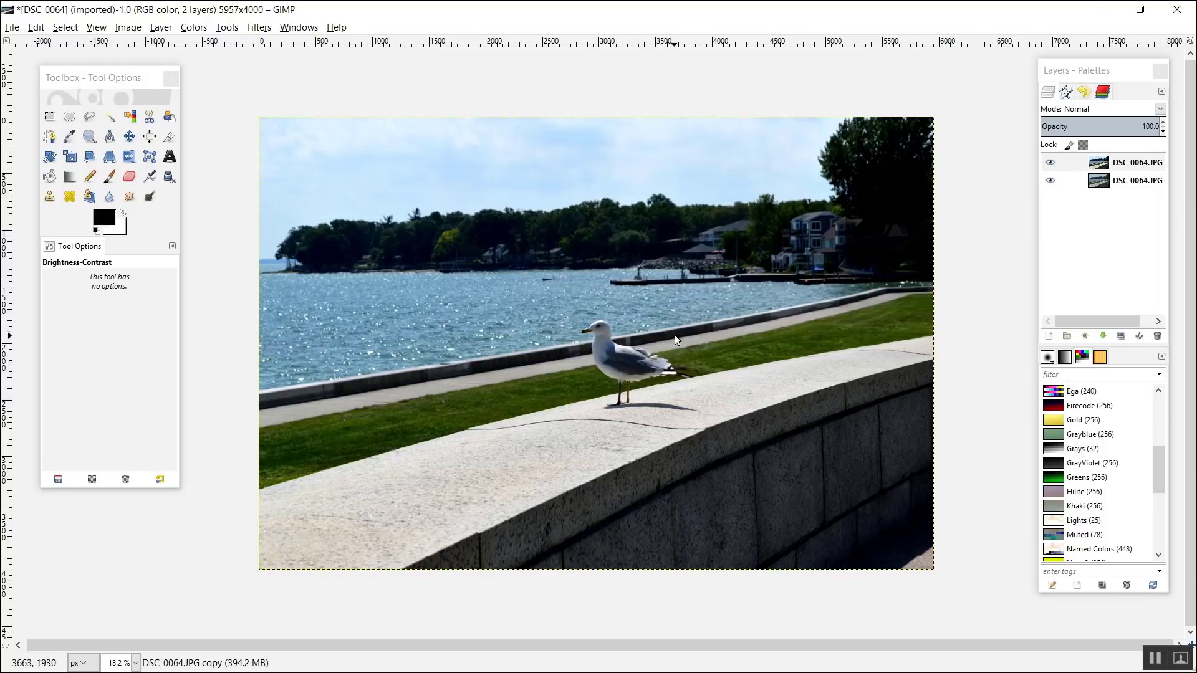
{"action": "left_click", "coordinate": [1050, 163]}
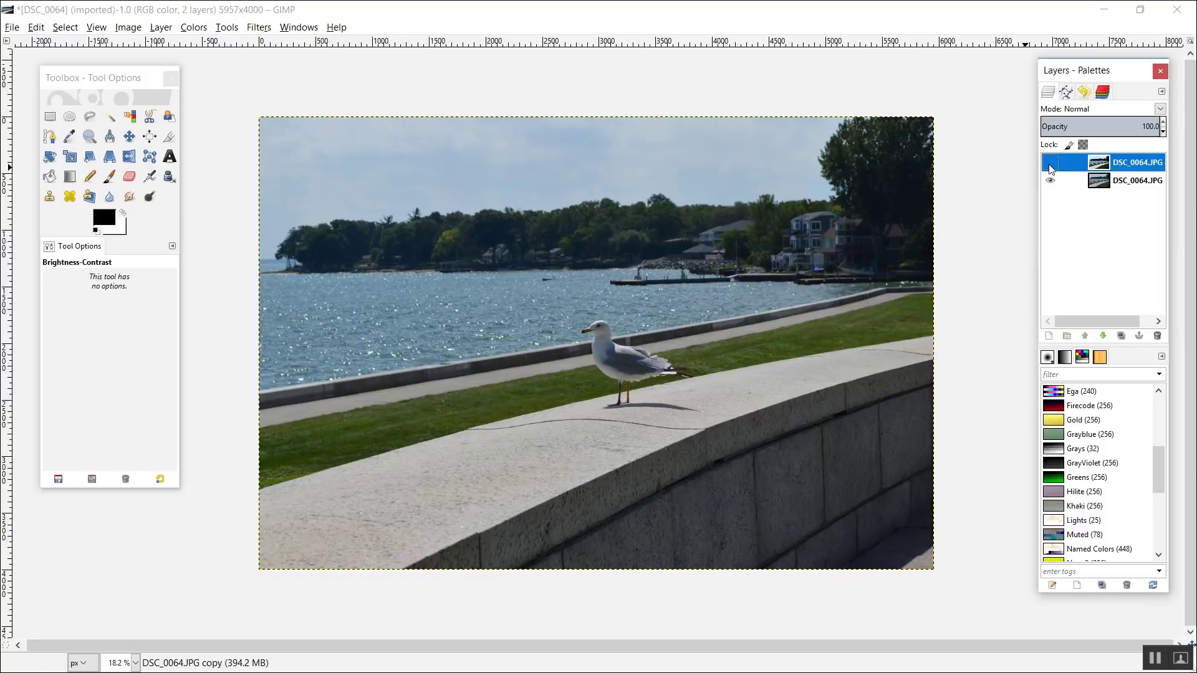
{"action": "left_click", "coordinate": [1050, 166]}
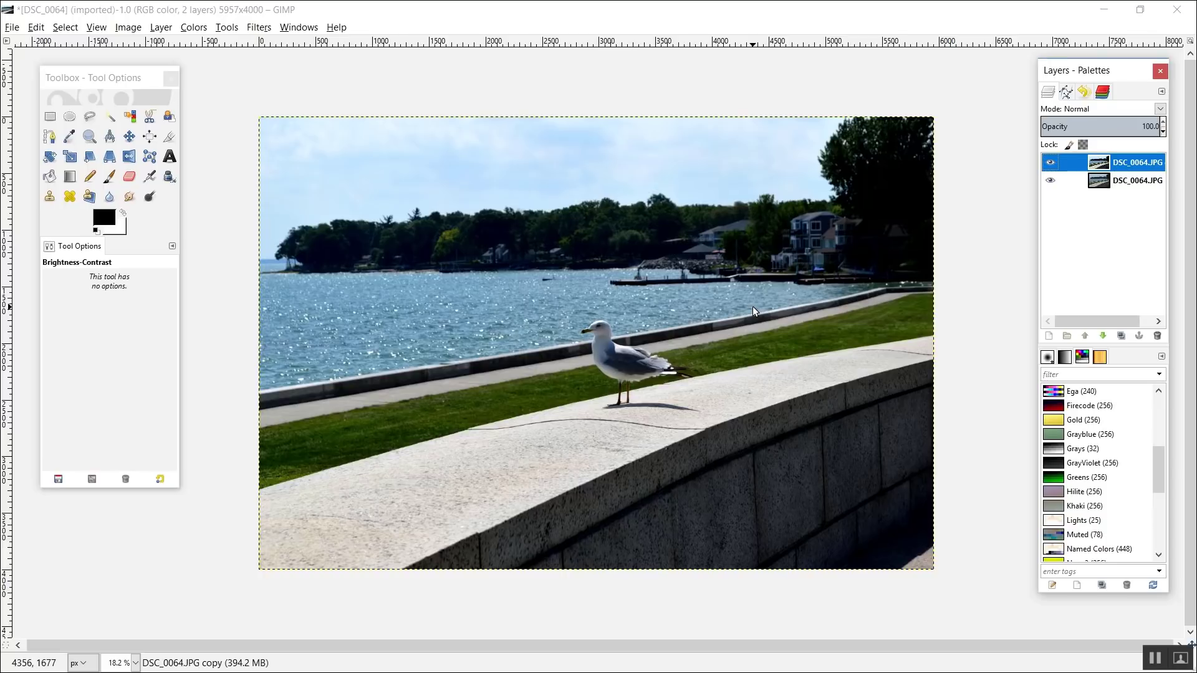
{"action": "key", "text": "ctrl+z"}
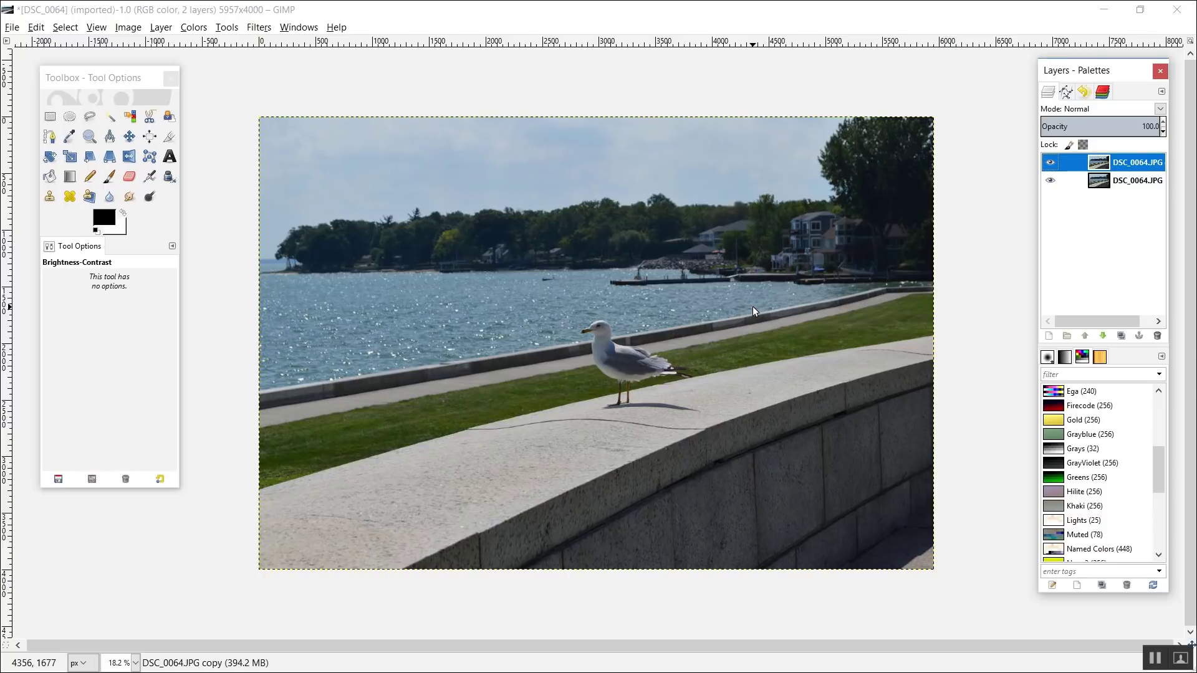
{"action": "right_click", "coordinate": [753, 306]}
{"action": "mouse_move", "coordinate": [843, 416]}
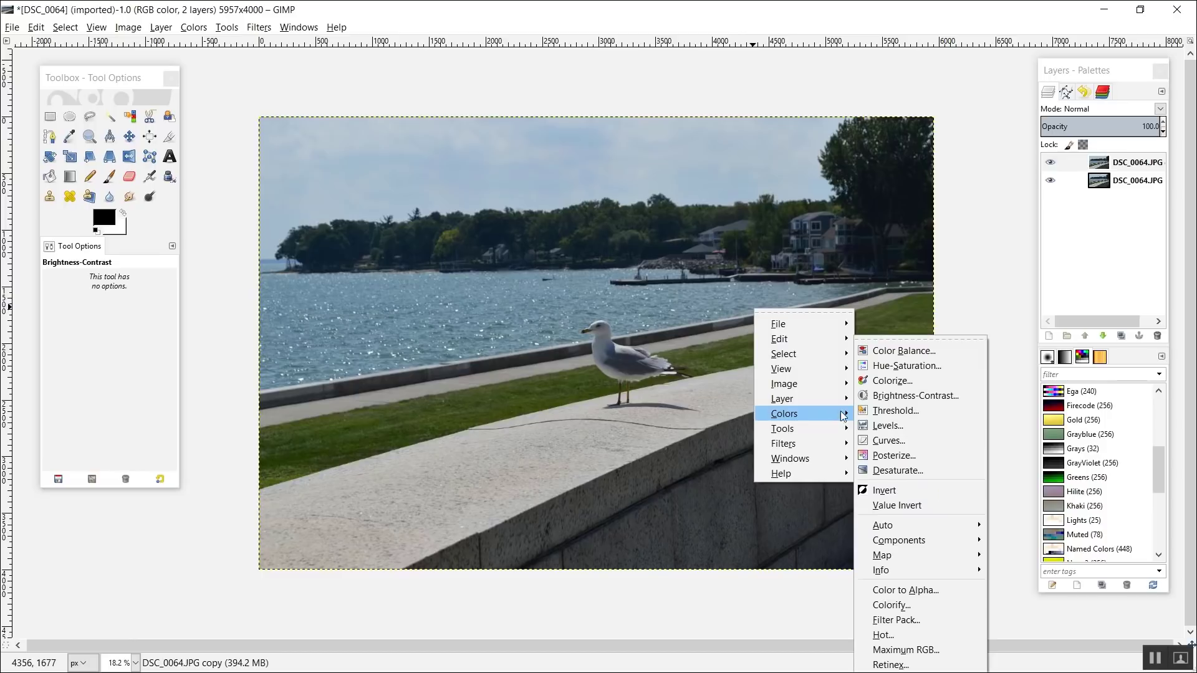
{"action": "left_click", "coordinate": [882, 425]}
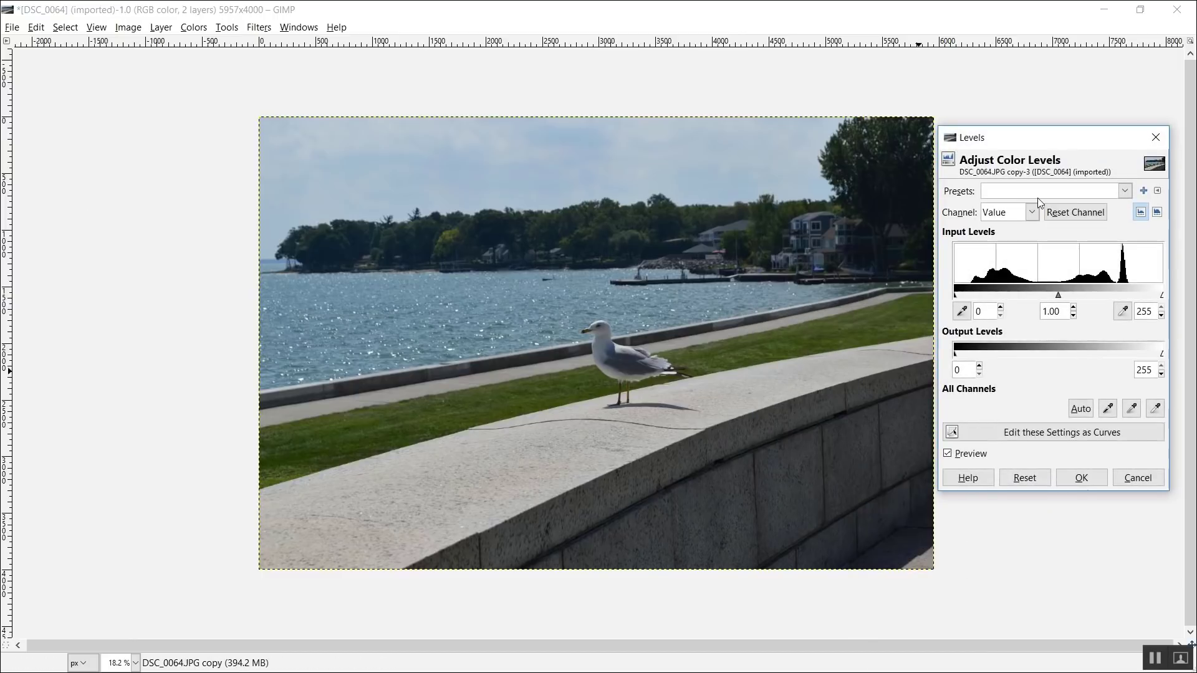
{"action": "left_click_drag", "start_coordinate": [996, 142], "coordinate": [1000, 127]}
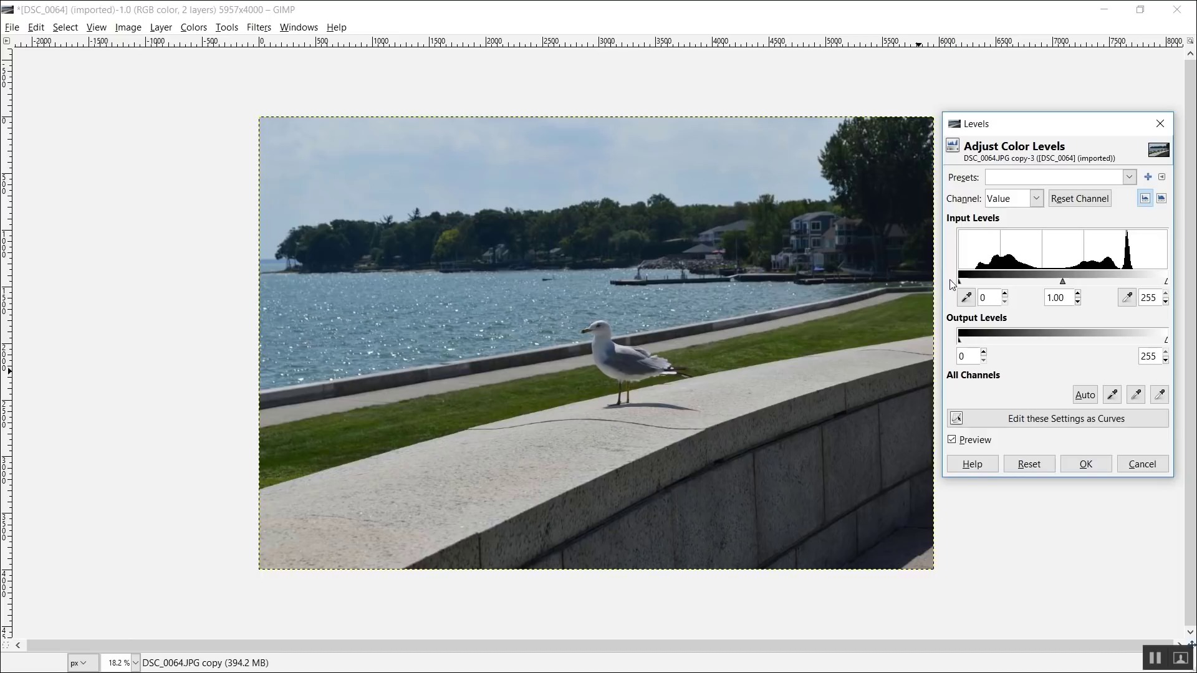
{"action": "left_click_drag", "start_coordinate": [960, 285], "coordinate": [978, 286]}
{"action": "left_click_drag", "start_coordinate": [1165, 283], "coordinate": [1136, 285]}
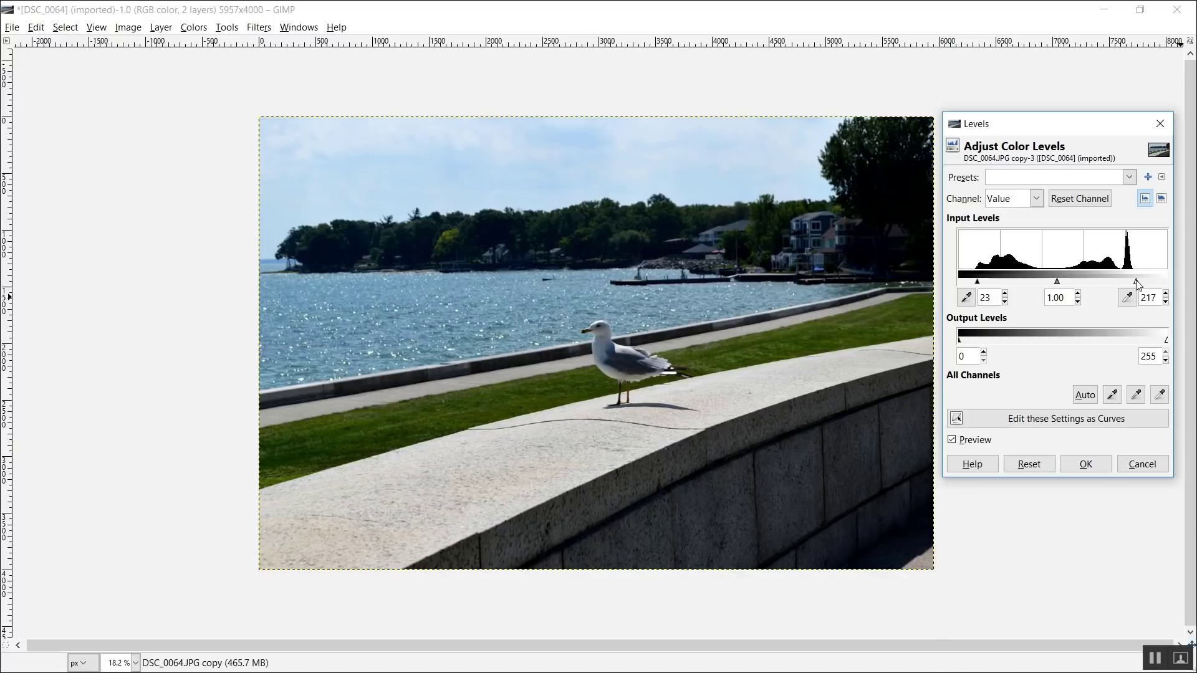
{"action": "left_click", "coordinate": [1086, 465]}
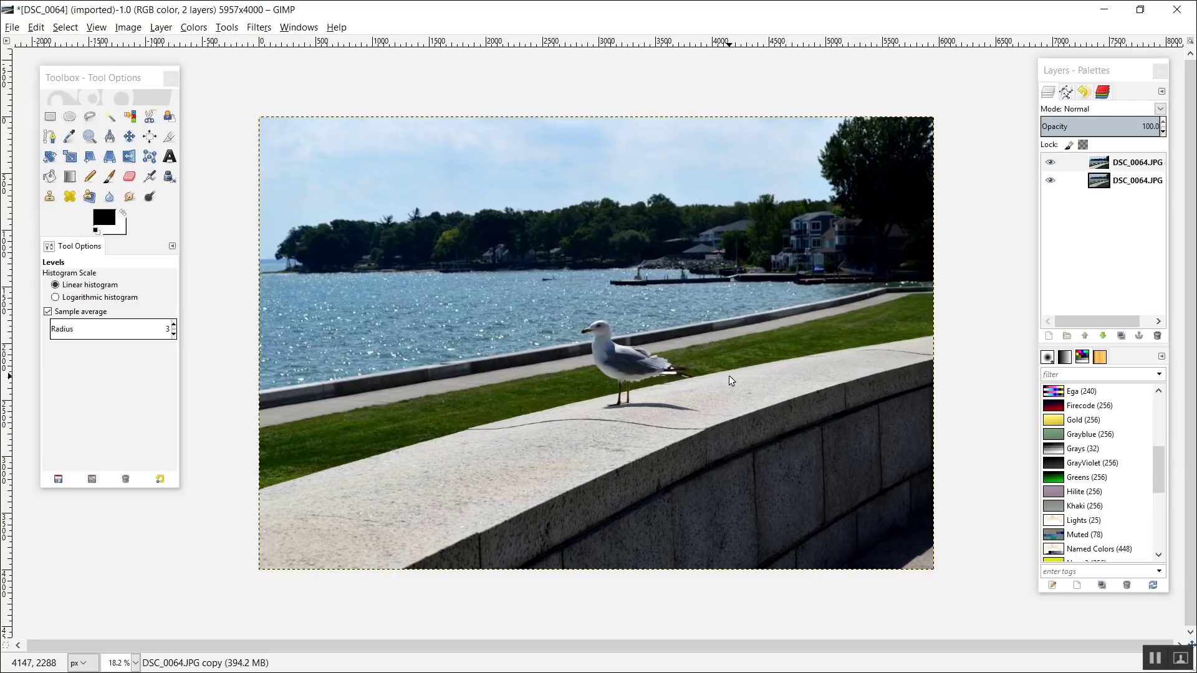
{"action": "key", "text": "ctrl+z"}
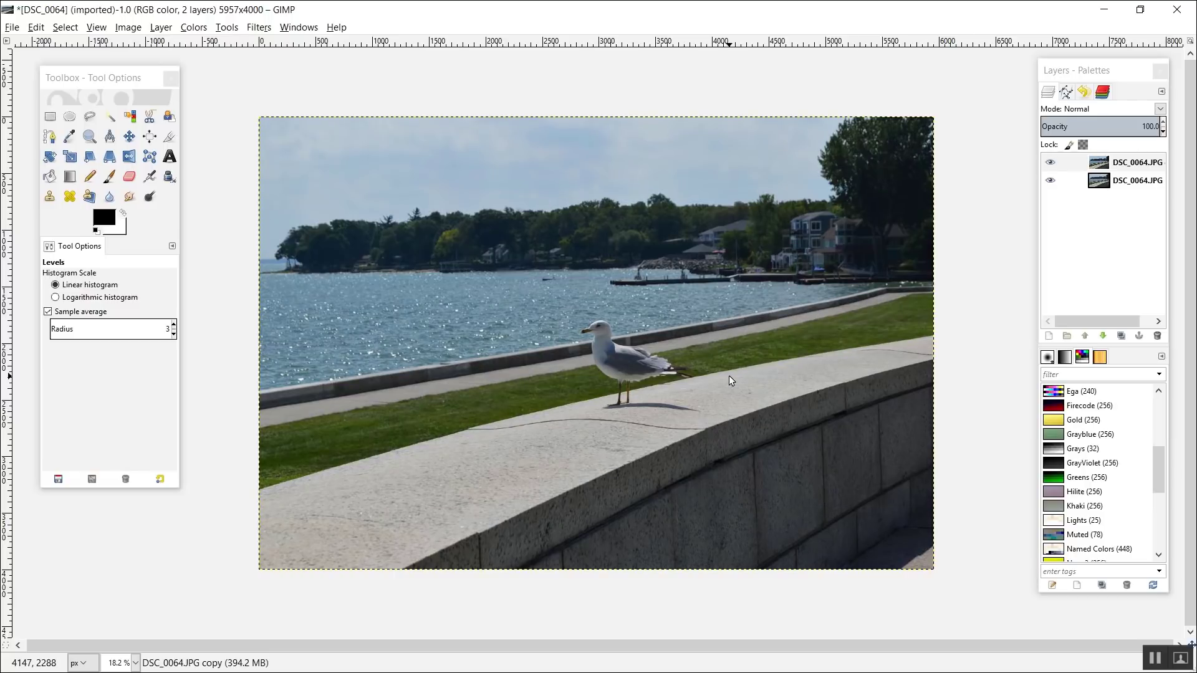
- Apply an S-shaped Value curve with shadows pulled down and highlights lifted
{"action": "right_click", "coordinate": [730, 380]}
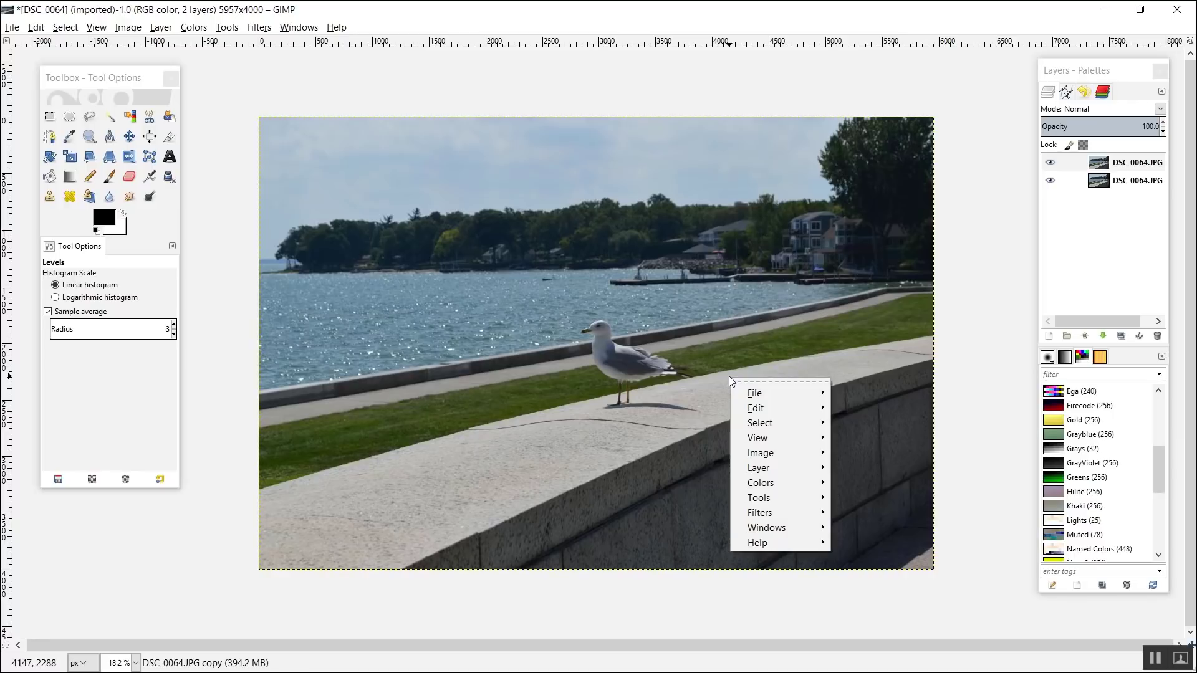
{"action": "mouse_move", "coordinate": [801, 481]}
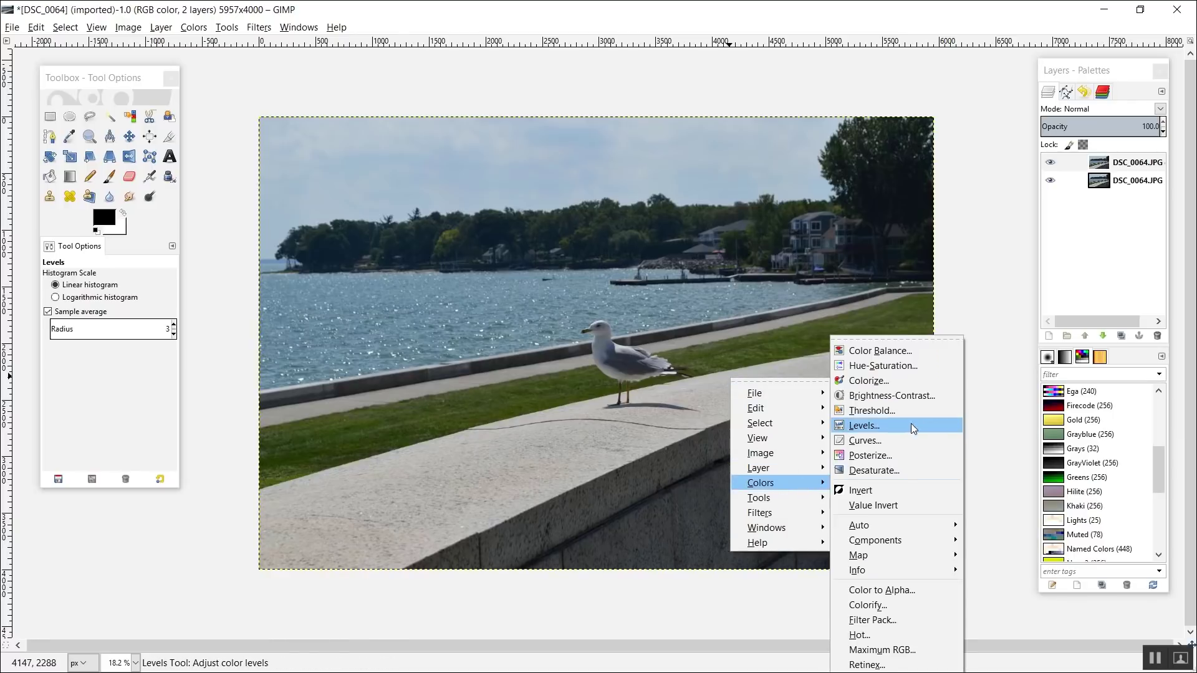
{"action": "left_click", "coordinate": [902, 442]}
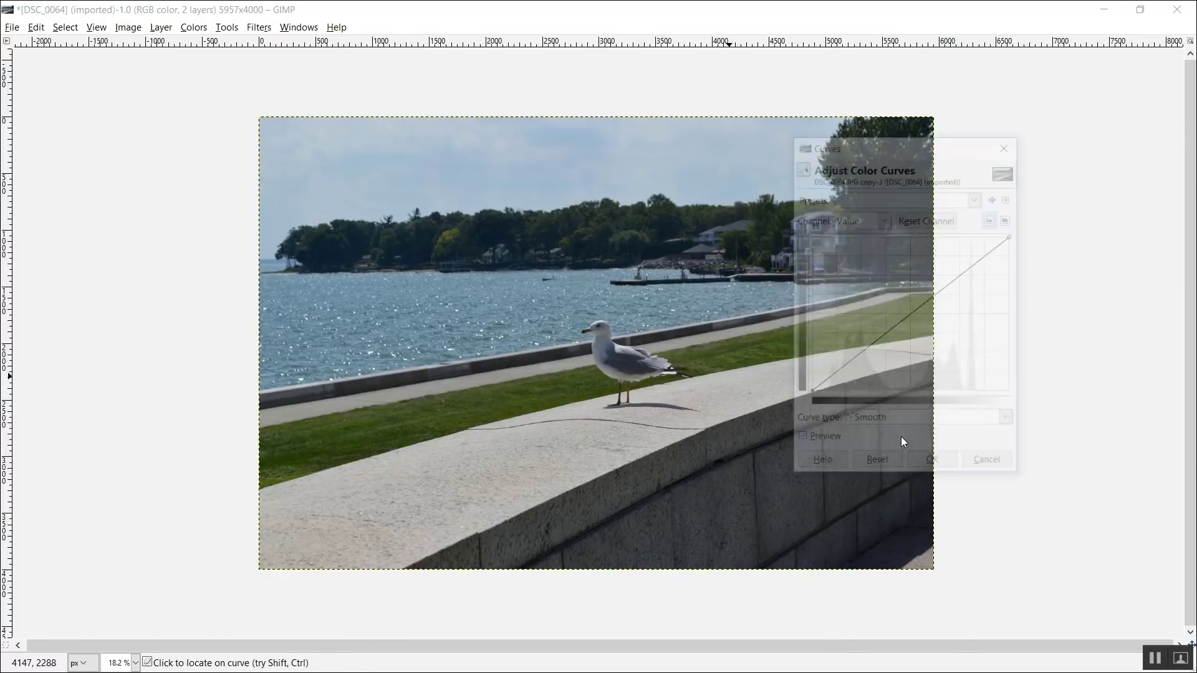
{"action": "left_click_drag", "start_coordinate": [855, 151], "coordinate": [1011, 144]}
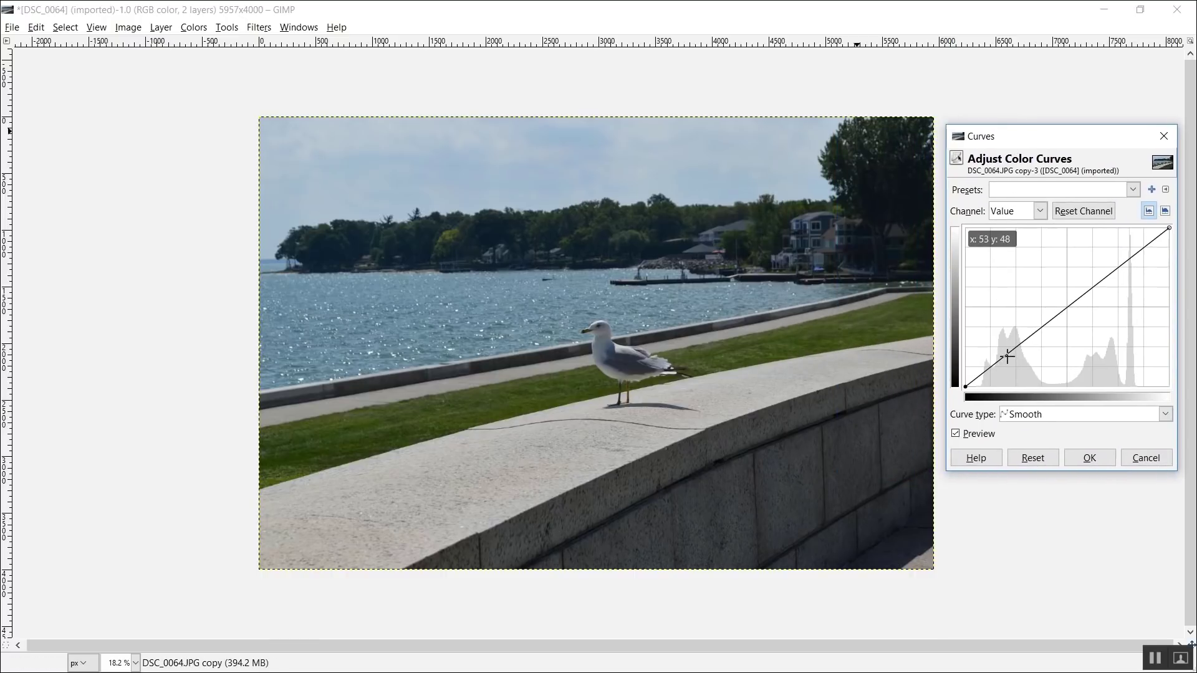
{"action": "mouse_move", "coordinate": [1003, 356]}
{"action": "left_mouse_down"}
{"action": "mouse_move", "coordinate": [1017, 368]}
{"action": "mouse_move", "coordinate": [1008, 358]}
{"action": "left_mouse_up"}
{"action": "left_click_drag", "start_coordinate": [1130, 263], "coordinate": [1120, 258]}
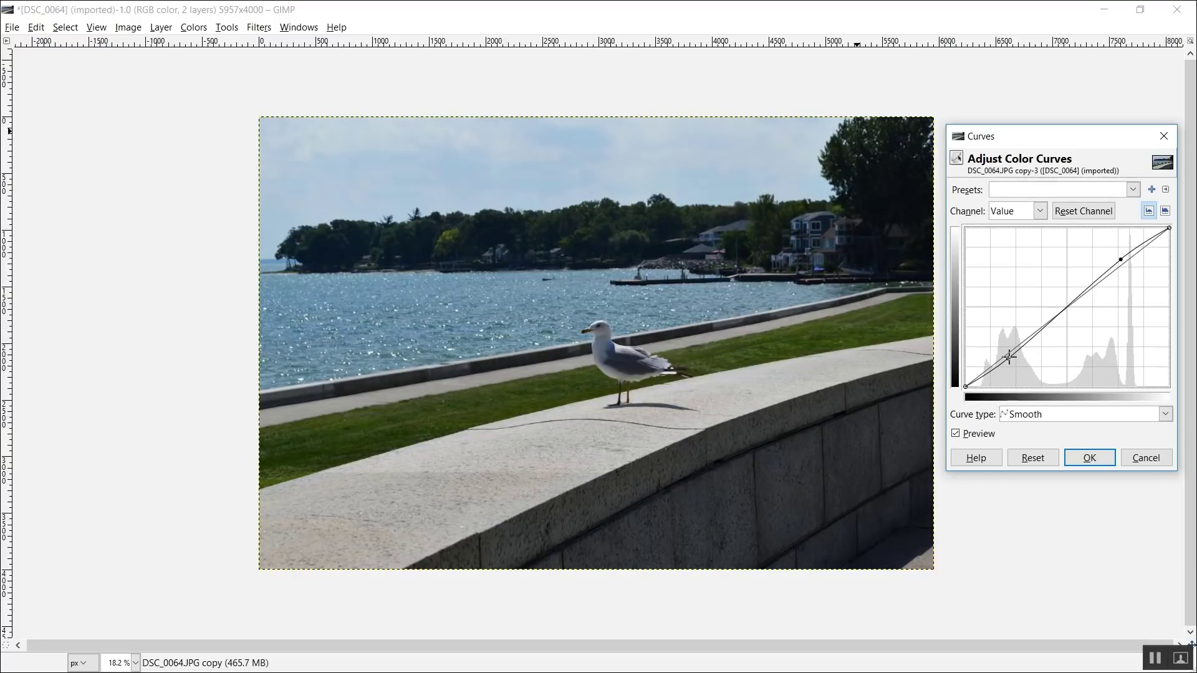
{"action": "left_click_drag", "start_coordinate": [1008, 357], "coordinate": [1013, 362]}
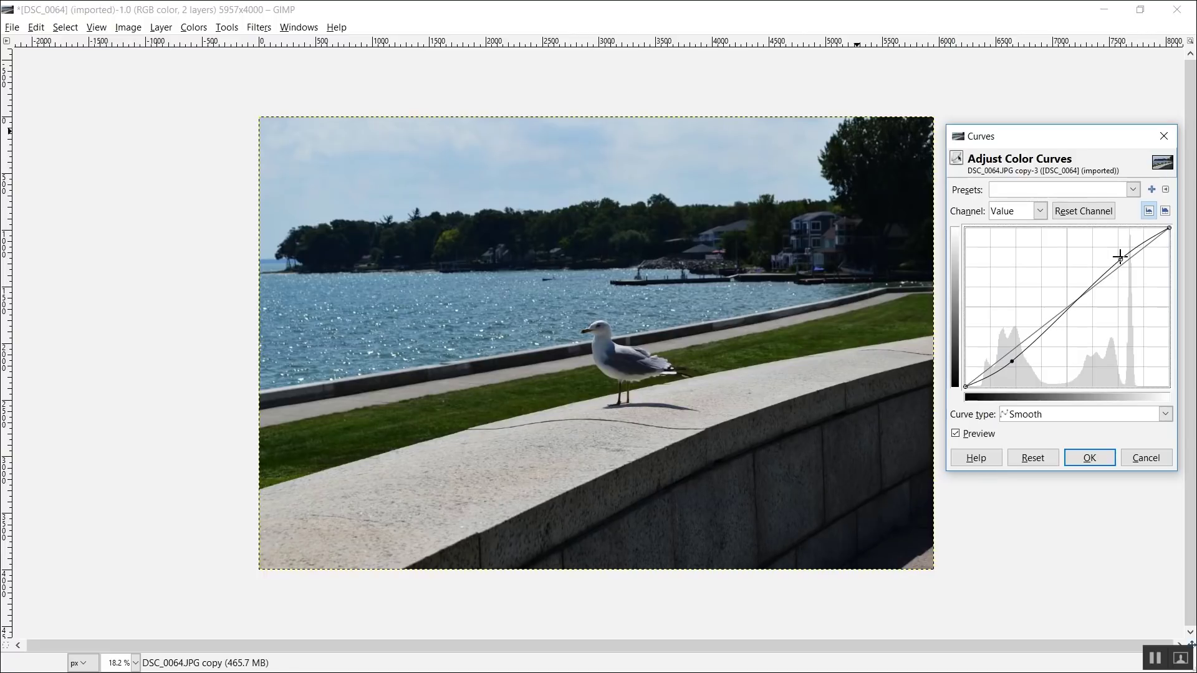
{"action": "left_click_drag", "start_coordinate": [1122, 256], "coordinate": [1118, 251]}
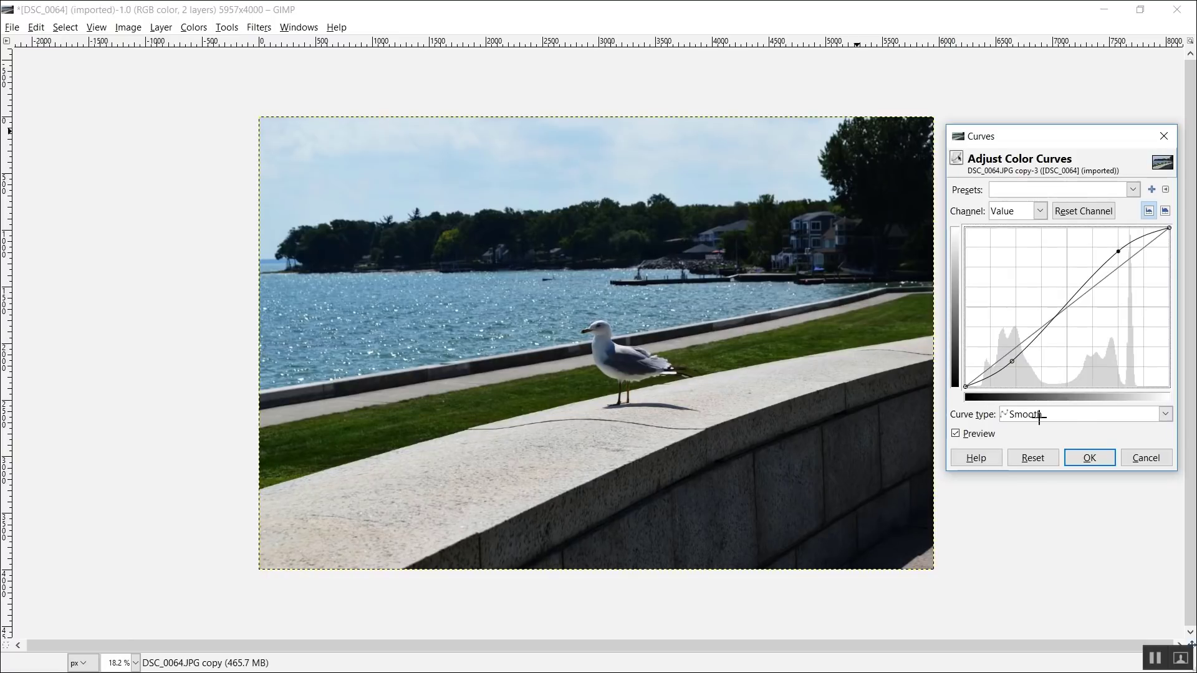
{"action": "left_click", "coordinate": [1092, 457]}
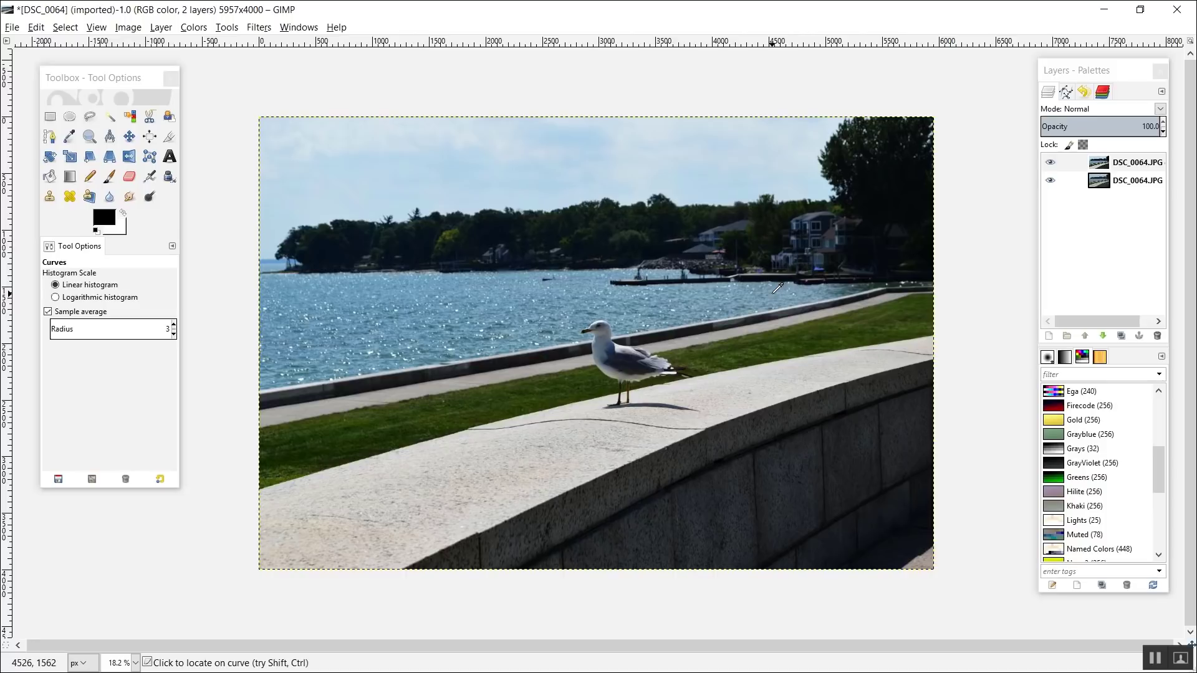
{"action": "mouse_move", "coordinate": [962, 667]}
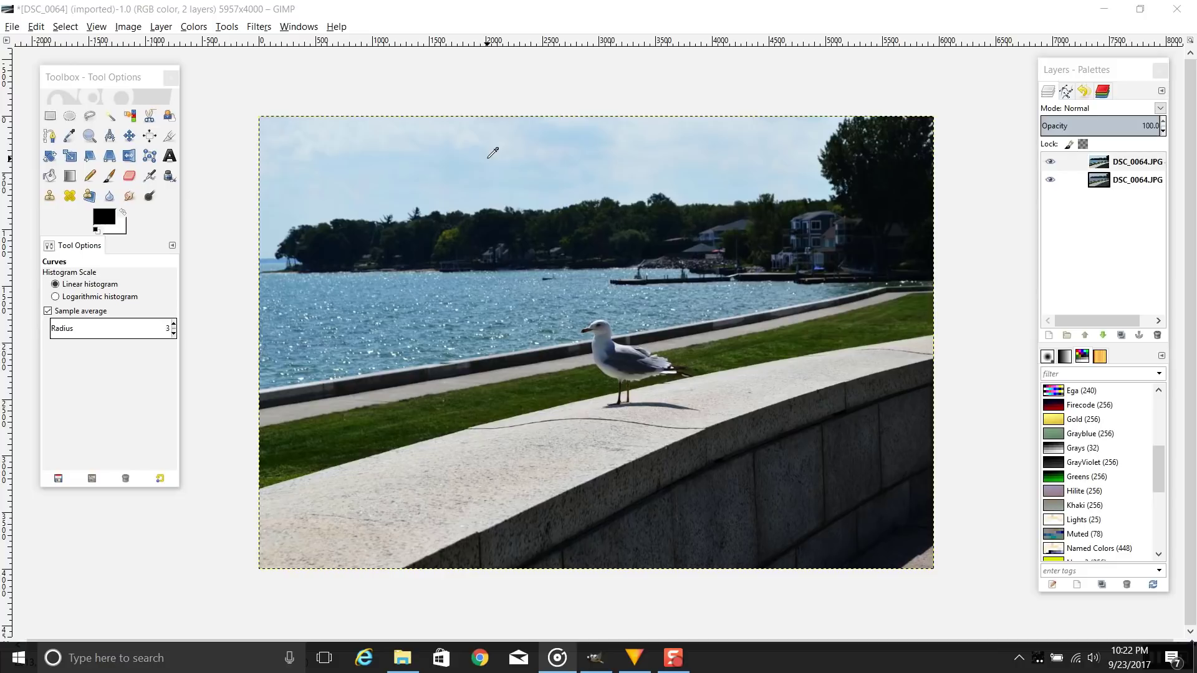
- Outline the grass strip between the walkway and the wall with Free Select
{"action": "left_click", "coordinate": [91, 117]}
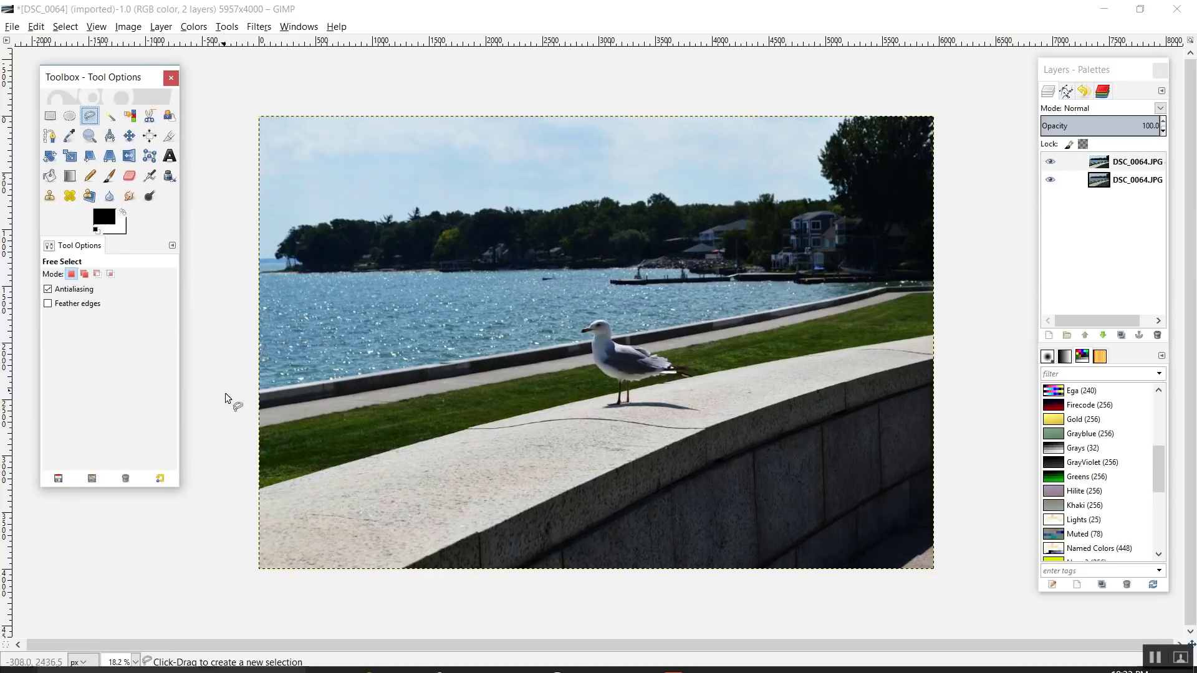
{"action": "left_click", "coordinate": [244, 416]}
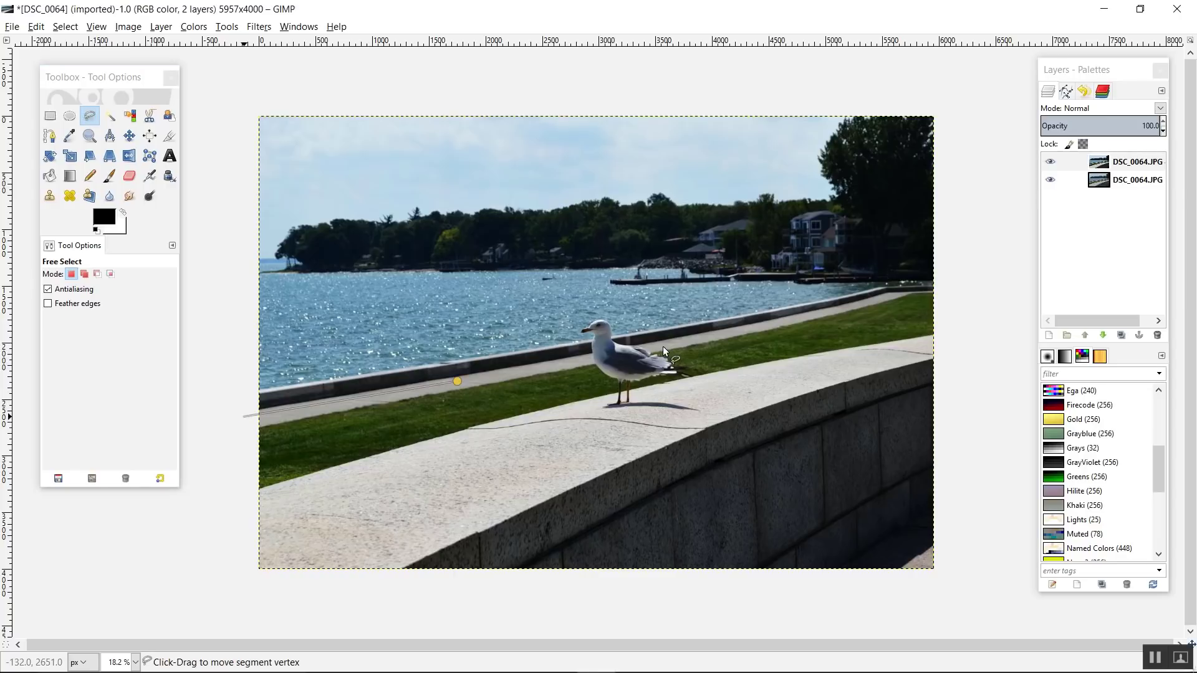
{"action": "left_click", "coordinate": [841, 307]}
{"action": "left_click", "coordinate": [919, 289]}
{"action": "left_click", "coordinate": [948, 292]}
{"action": "left_click", "coordinate": [948, 335]}
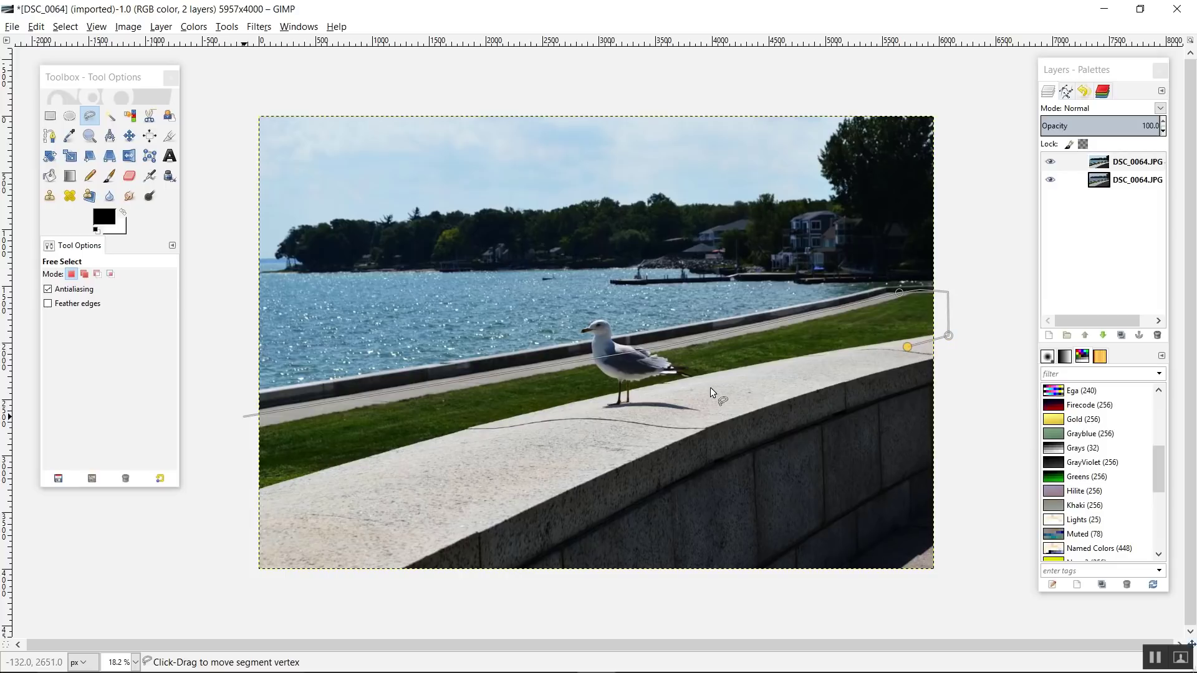
{"action": "left_click", "coordinate": [444, 455]}
{"action": "left_click", "coordinate": [239, 508]}
{"action": "left_click", "coordinate": [243, 417]}
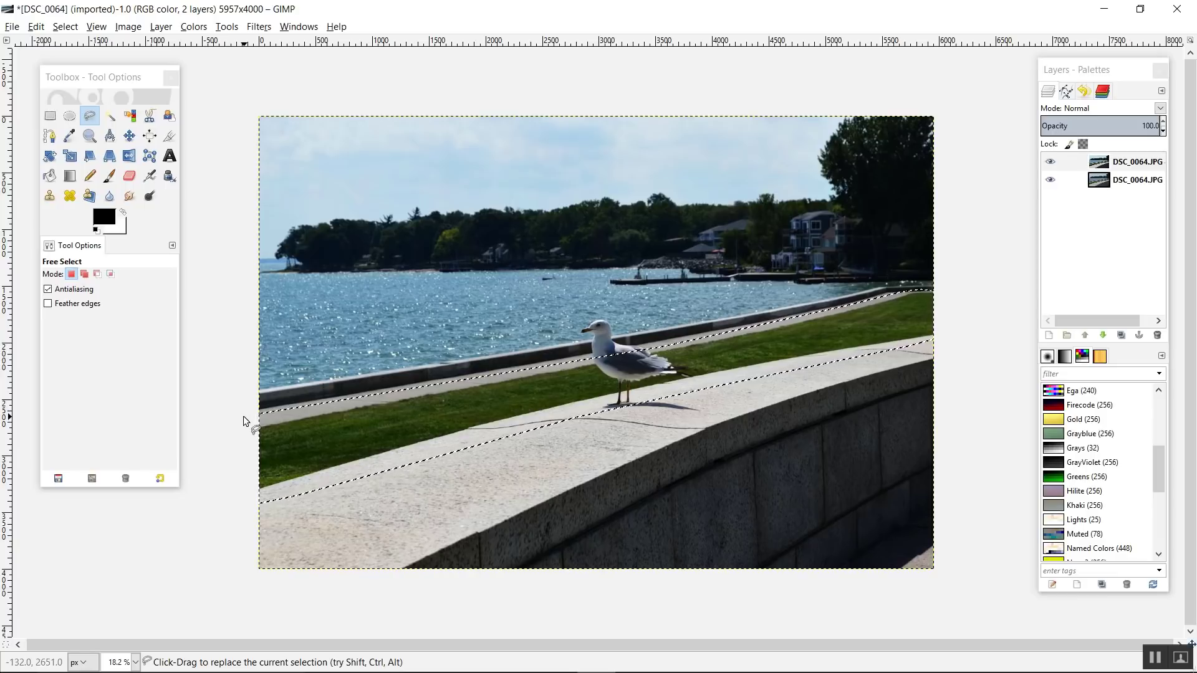
- Open Colors > Hue-Saturation for the grass selection
{"action": "right_click", "coordinate": [516, 386]}
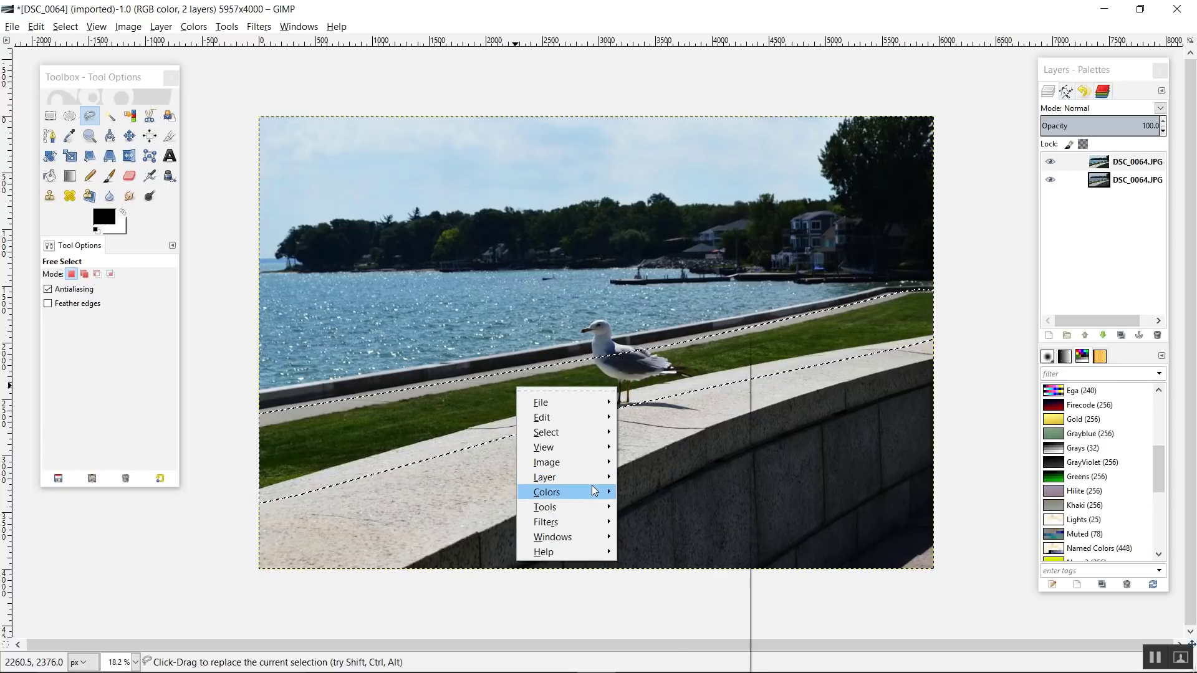
{"action": "mouse_move", "coordinate": [592, 492]}
{"action": "left_click", "coordinate": [693, 362]}
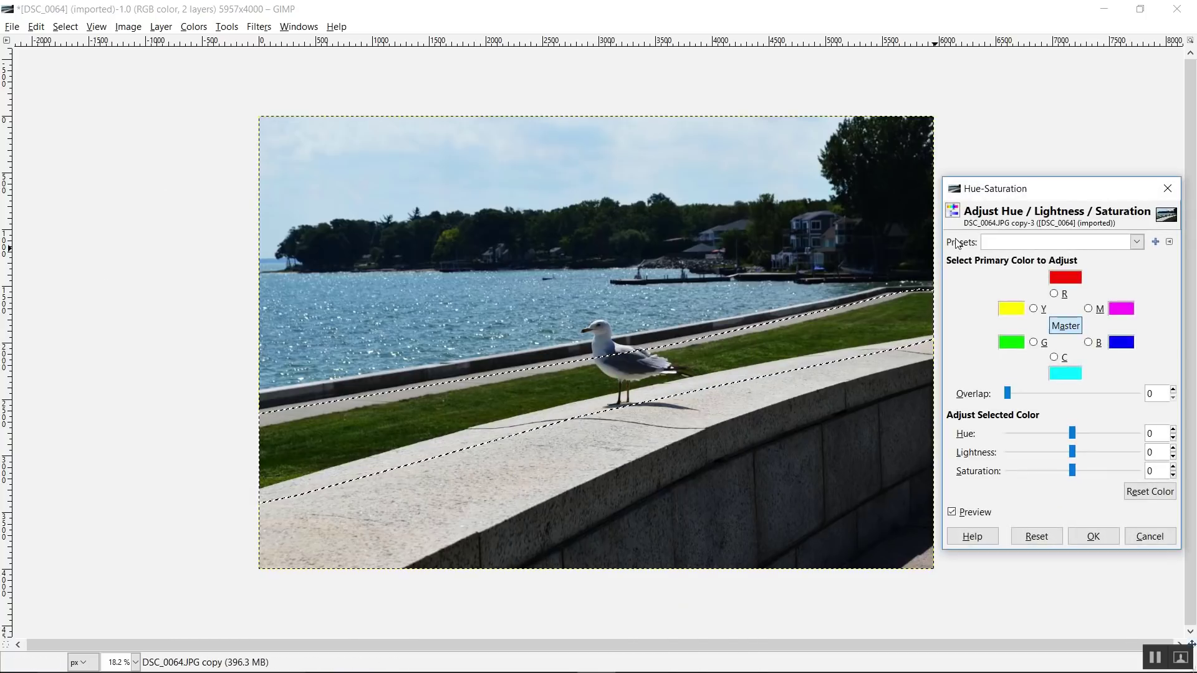
- Adjust the grass's yellows to Hue 35, Lightness 12 and Saturation 13
{"action": "left_click_drag", "start_coordinate": [1016, 194], "coordinate": [1010, 161]}
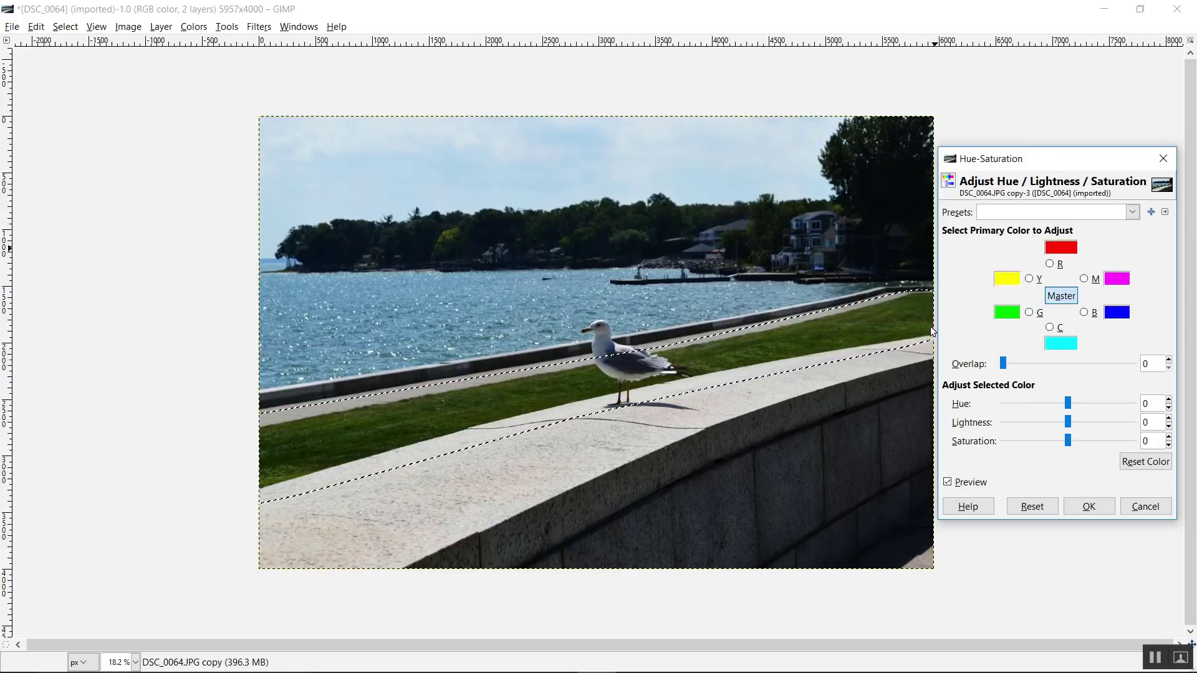
{"action": "left_click", "coordinate": [1036, 279]}
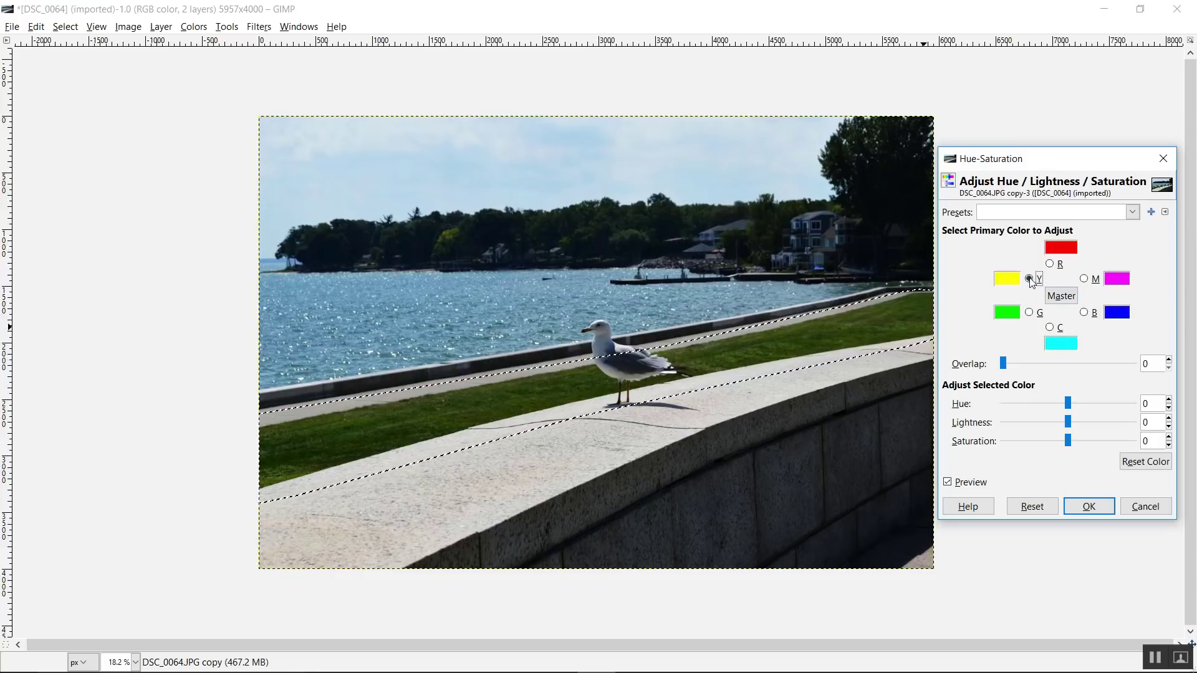
{"action": "left_click_drag", "start_coordinate": [1068, 404], "coordinate": [1080, 407]}
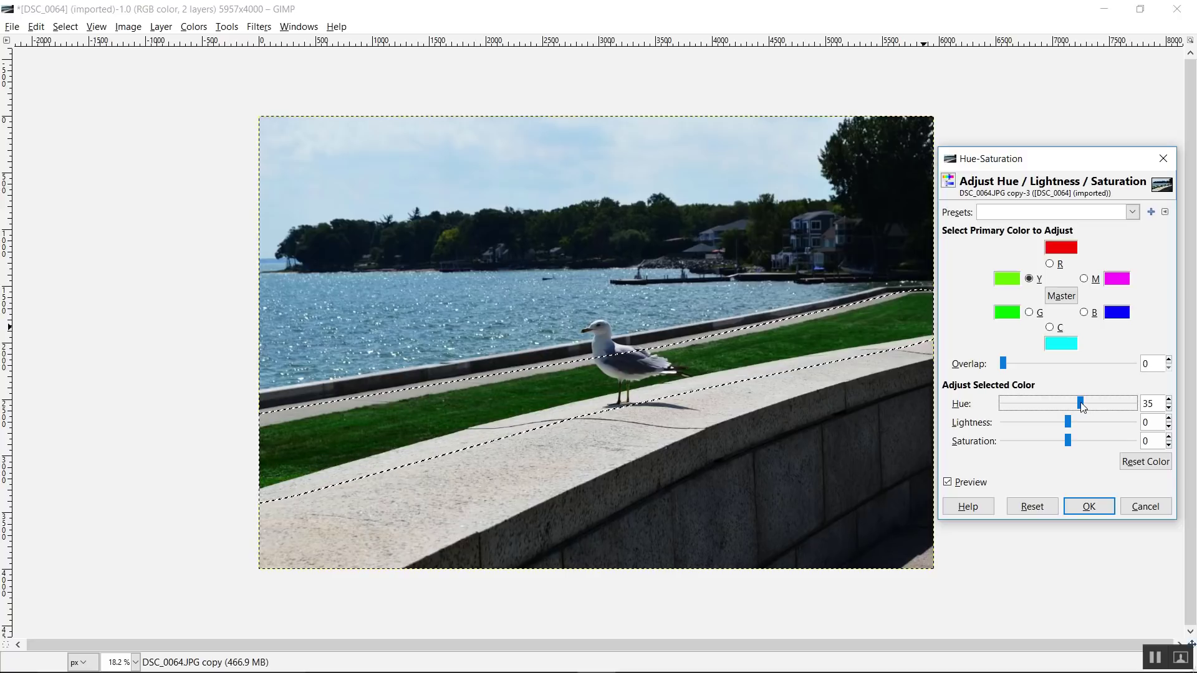
{"action": "left_click_drag", "start_coordinate": [1069, 424], "coordinate": [1077, 443]}
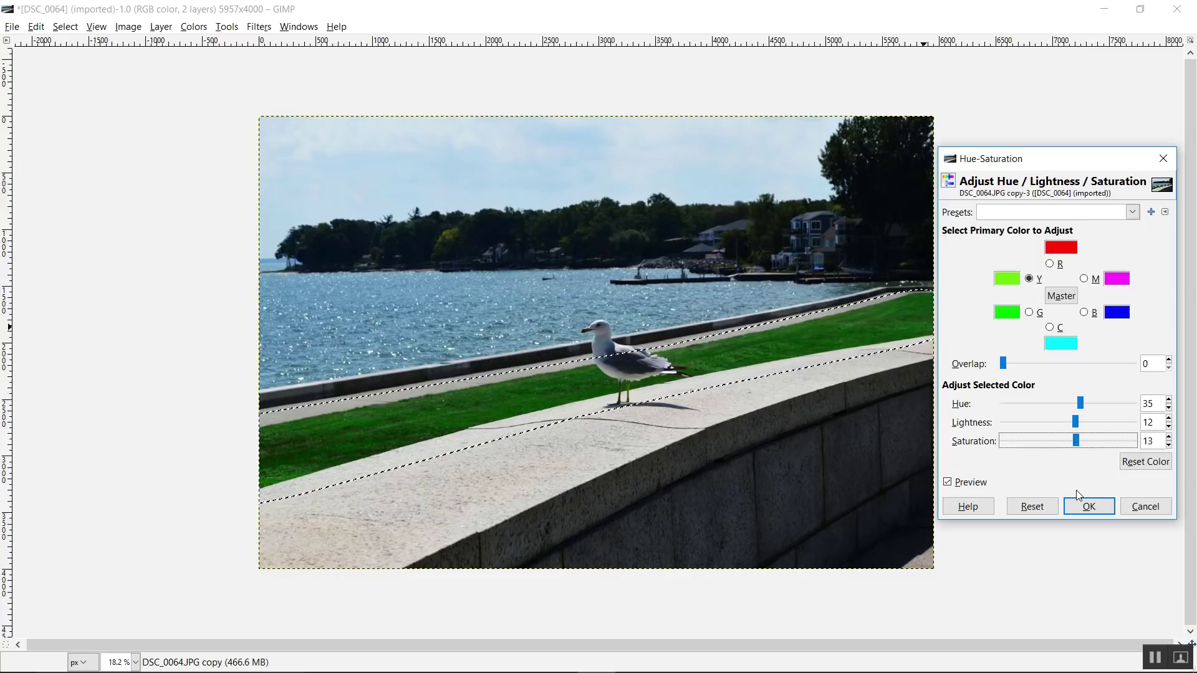
{"action": "left_click", "coordinate": [1087, 507]}
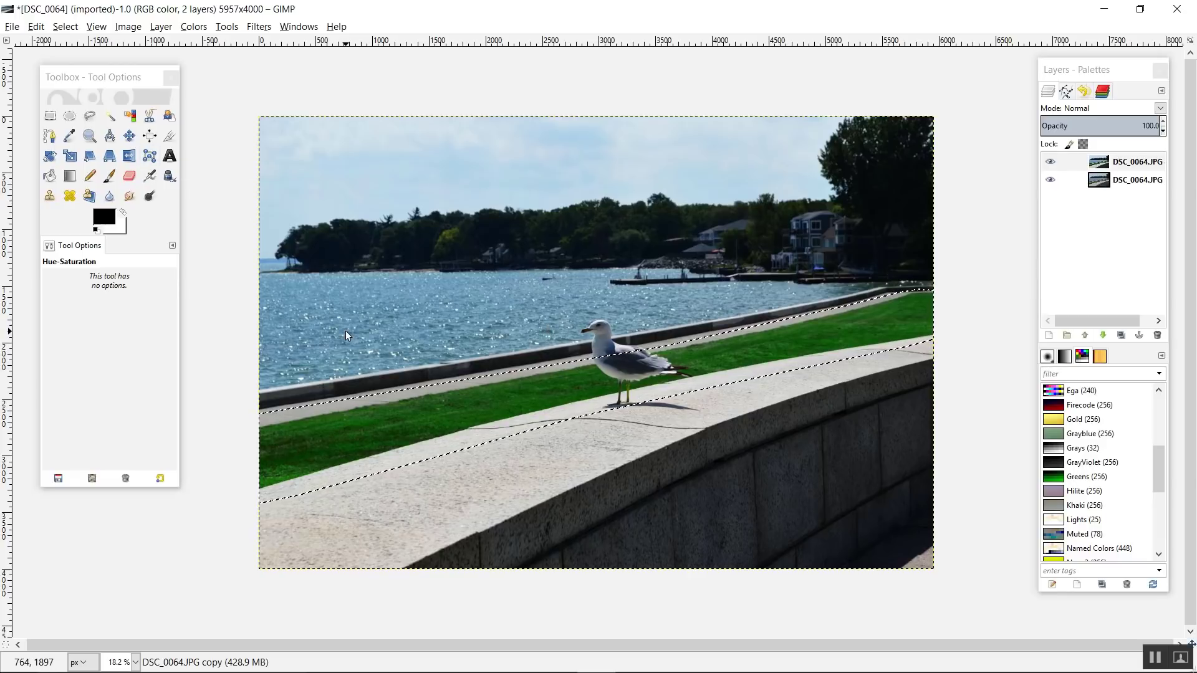
- Add a new transparent layer on top of the stack
{"action": "right_click", "coordinate": [1117, 208]}
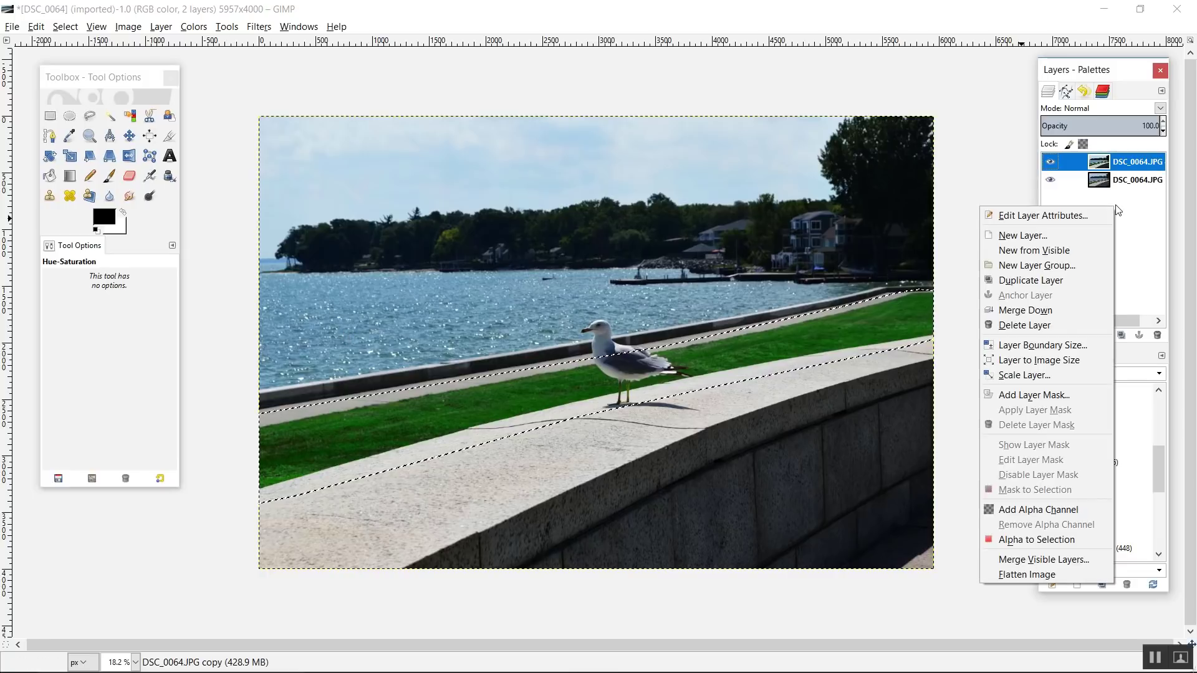
{"action": "left_click", "coordinate": [1036, 235]}
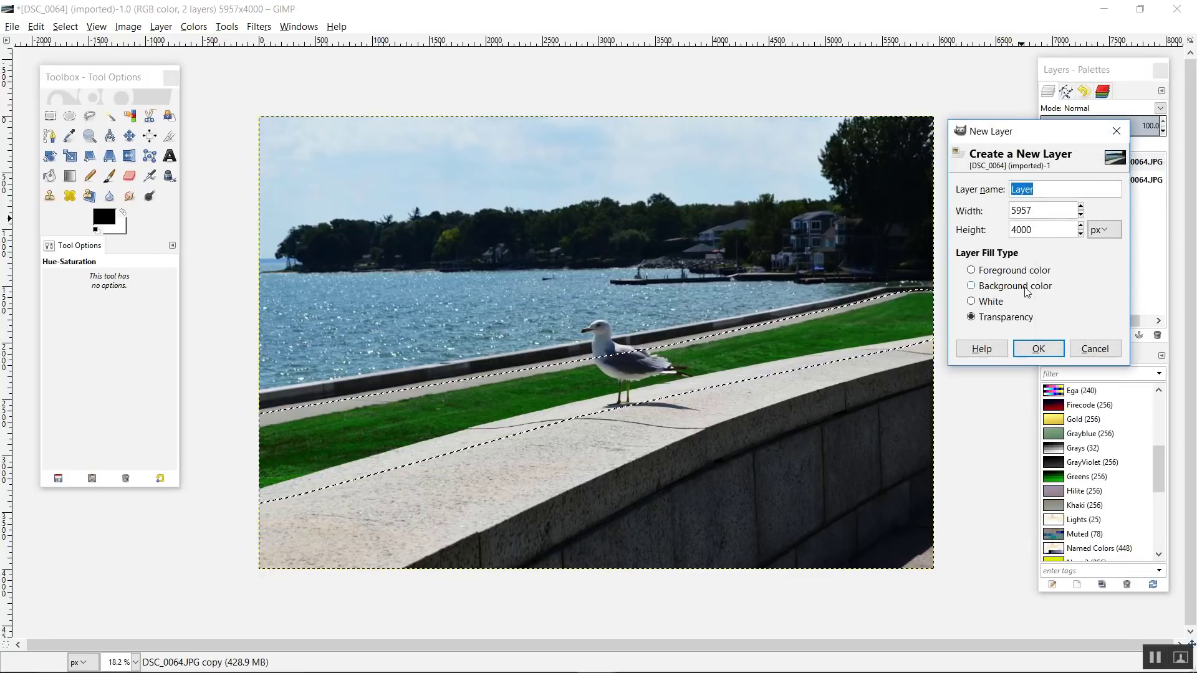
{"action": "left_click", "coordinate": [1038, 348]}
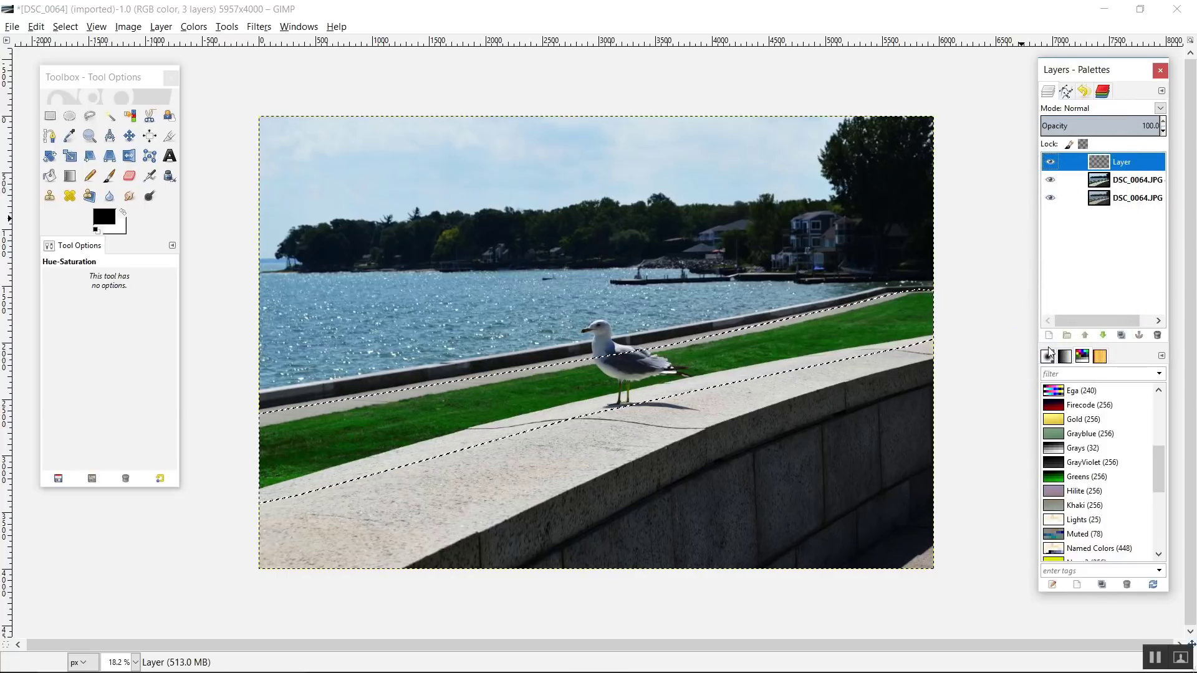
- Start a free selection of the lake along its left edge and the walkway's edge
{"action": "left_click", "coordinate": [91, 116]}
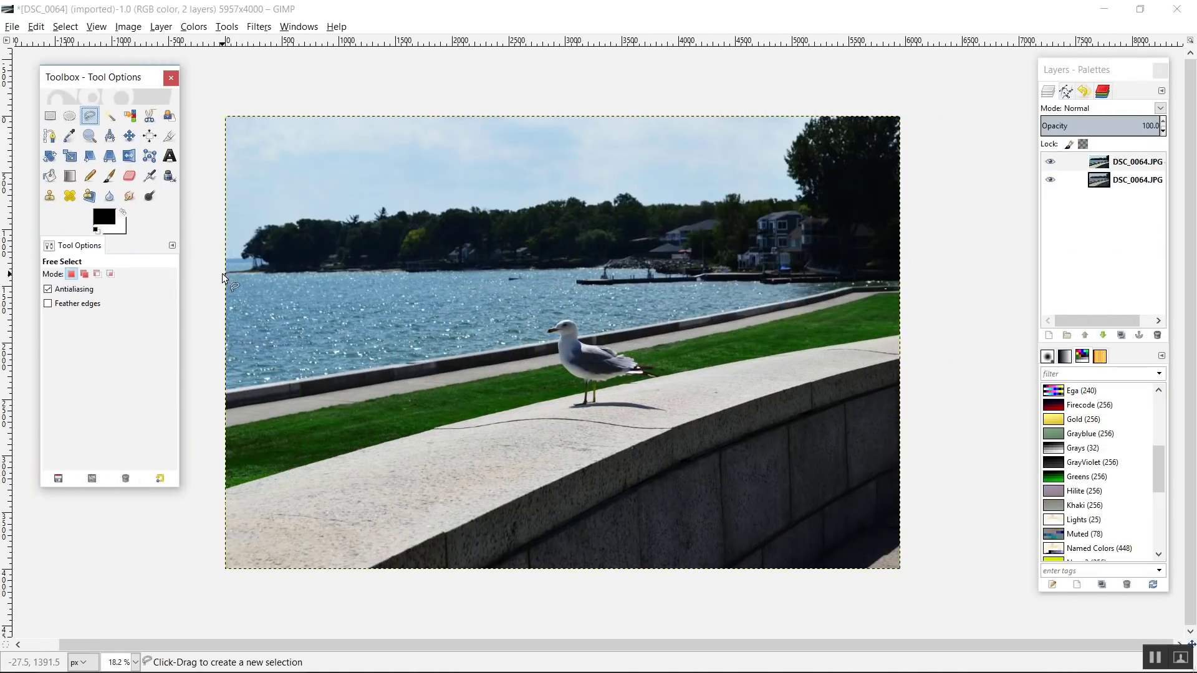
{"action": "left_click", "coordinate": [223, 275]}
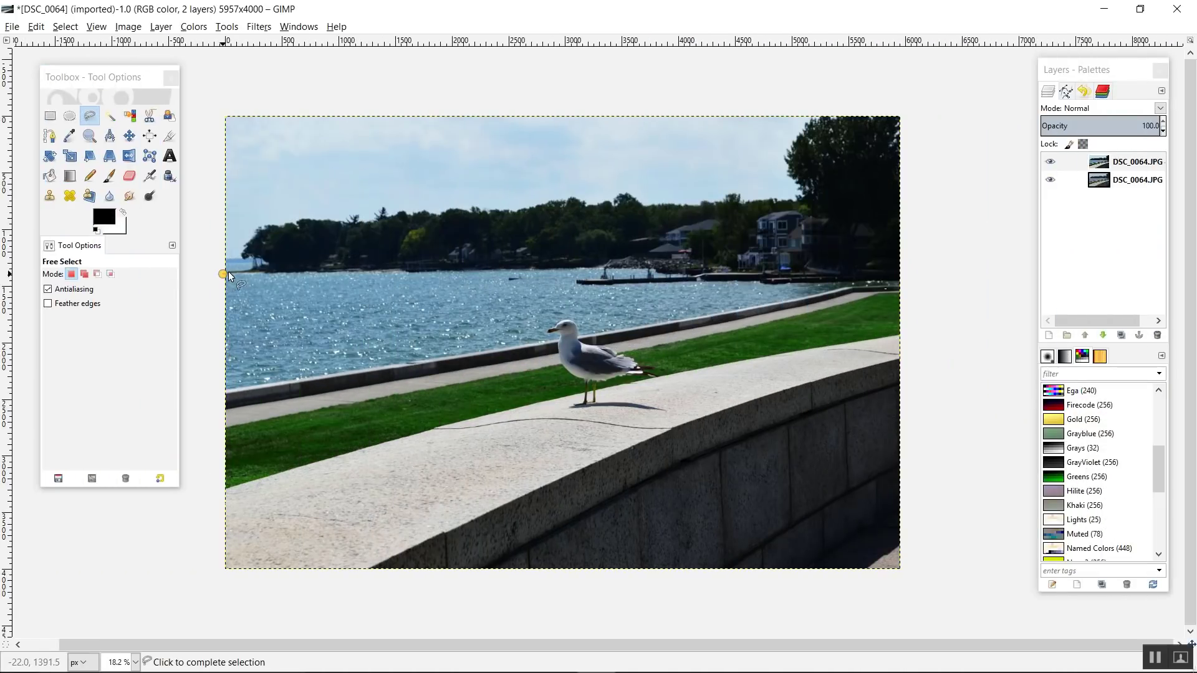
{"action": "left_click", "coordinate": [236, 270]}
{"action": "left_click", "coordinate": [260, 262]}
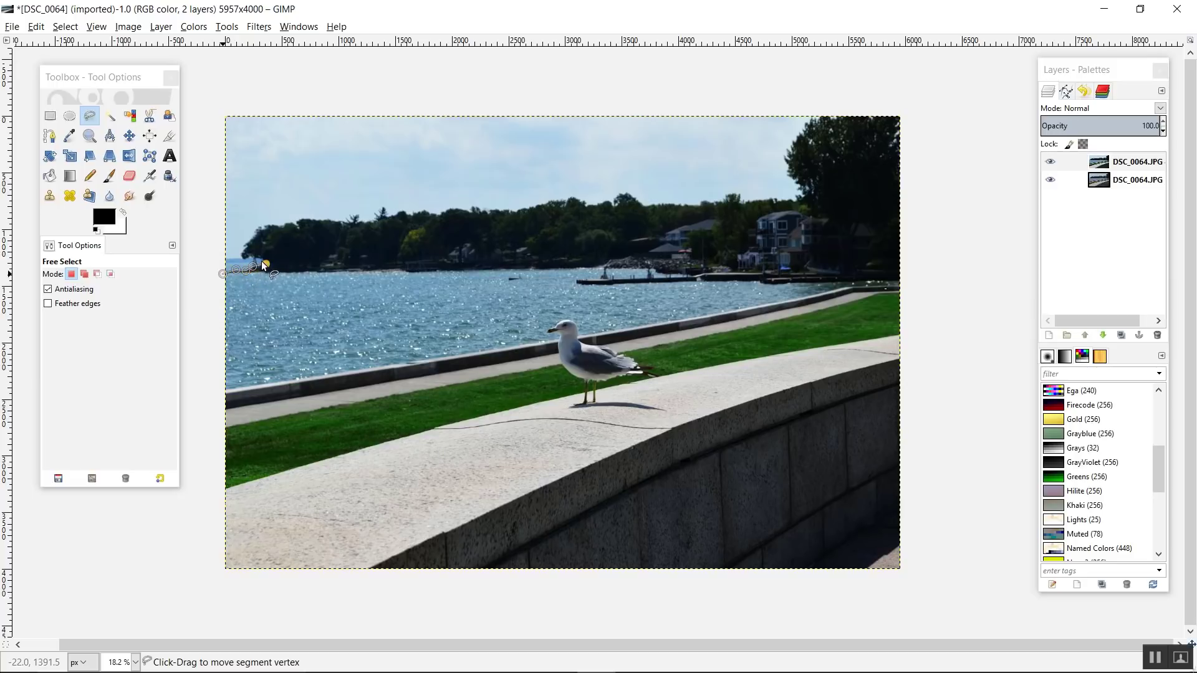
{"action": "left_click", "coordinate": [218, 262]}
{"action": "left_click", "coordinate": [212, 392]}
{"action": "left_click", "coordinate": [230, 389]}
{"action": "left_click", "coordinate": [261, 383]}
{"action": "left_click", "coordinate": [297, 377]}
{"action": "left_click", "coordinate": [444, 357]}
{"action": "left_click", "coordinate": [478, 351]}
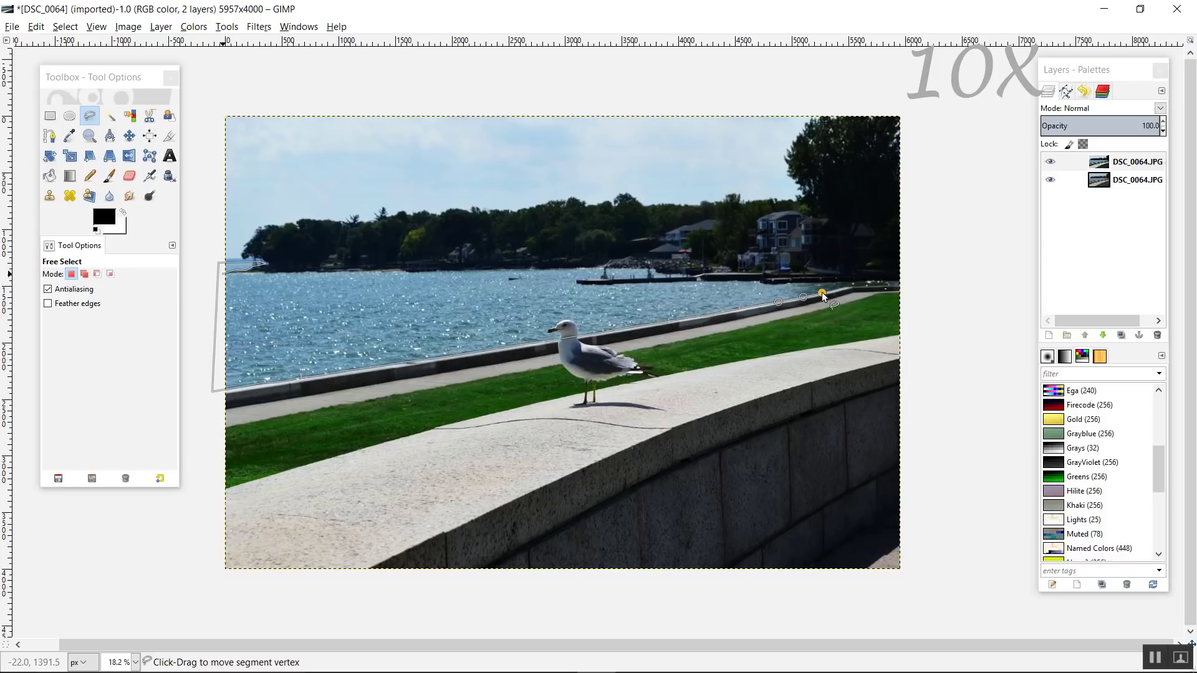
- Finish the lake outline along the far shoreline and close the selection
{"action": "left_click", "coordinate": [921, 285]}
{"action": "left_click", "coordinate": [900, 281]}
{"action": "left_click", "coordinate": [803, 281]}
{"action": "left_click", "coordinate": [771, 283]}
{"action": "left_click", "coordinate": [758, 280]}
{"action": "left_click_drag", "start_coordinate": [614, 281], "coordinate": [655, 281]}
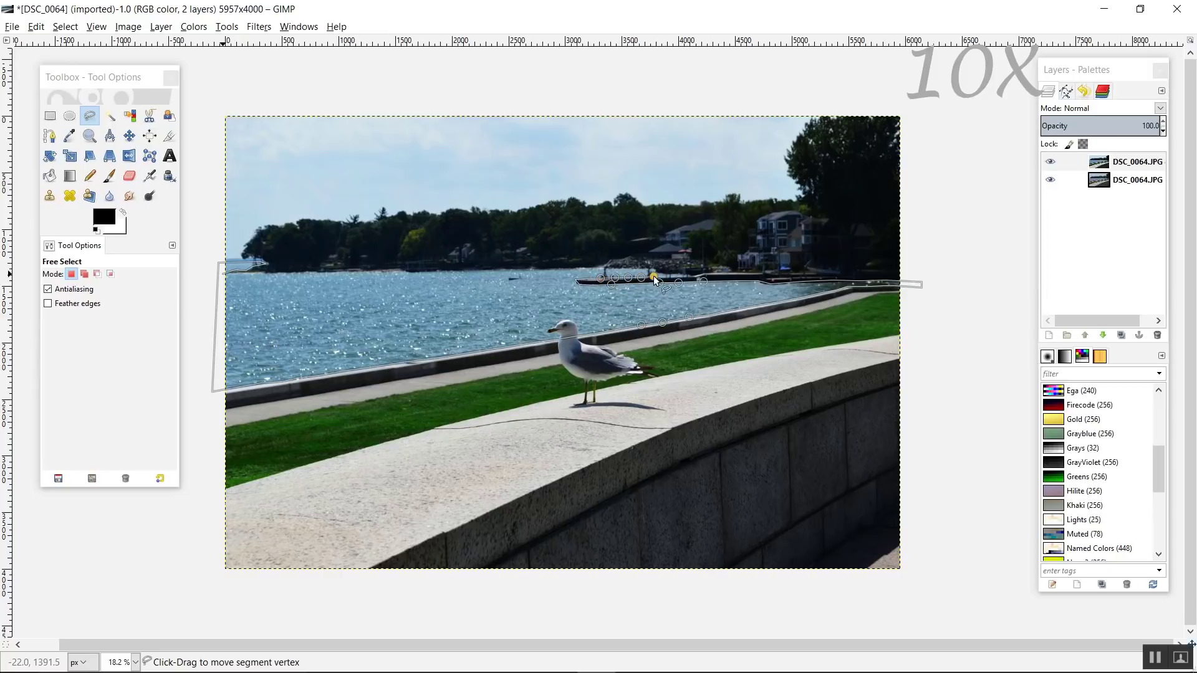
{"action": "left_click", "coordinate": [651, 268]}
{"action": "left_click", "coordinate": [570, 268]}
{"action": "left_click", "coordinate": [546, 269]}
{"action": "left_click", "coordinate": [518, 269]}
{"action": "key", "text": "Return"}
- Switch to the Bucket Fill tool
{"action": "key", "text": "shift+ctrl+n"}
{"action": "key", "text": "Return"}
{"action": "key", "text": "shift+b"}
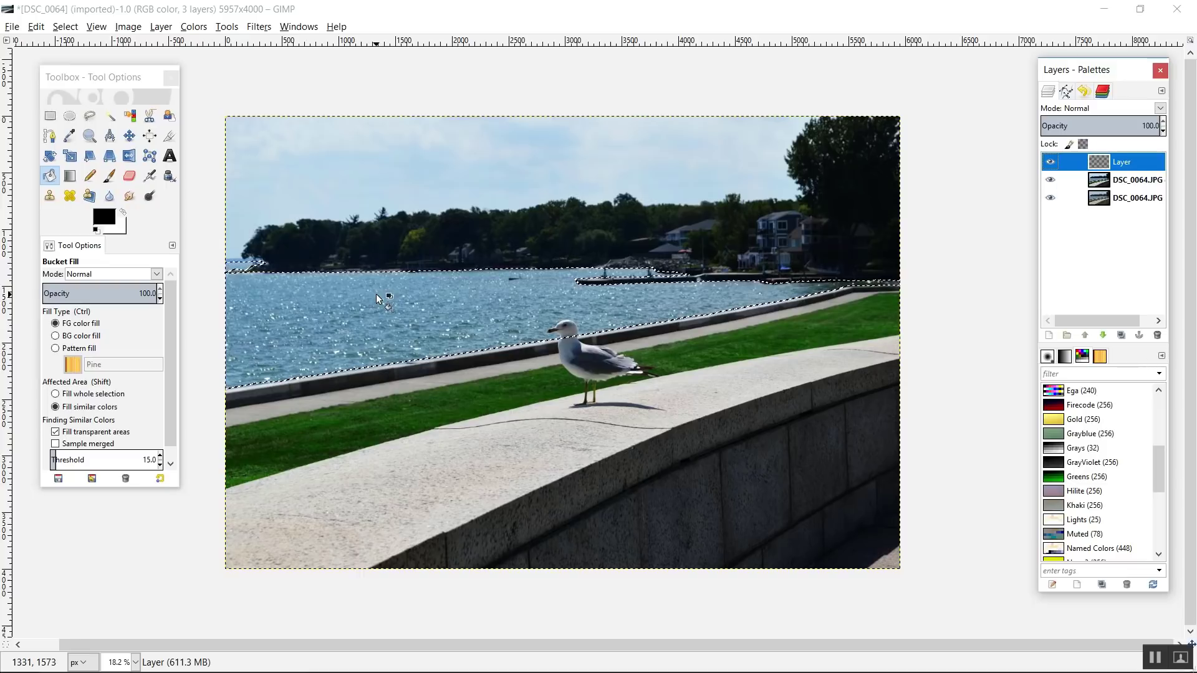
- Set the foreground colour to blue 048ffb and bucket-fill the lake selection
{"action": "left_click", "coordinate": [50, 176]}
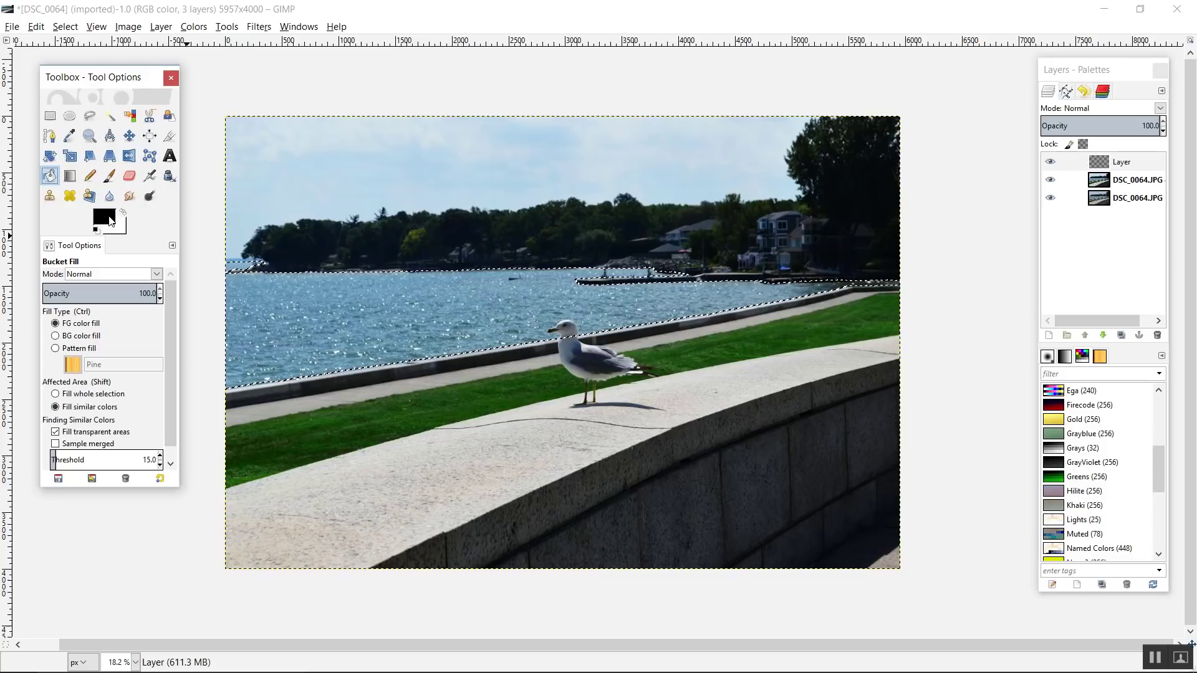
{"action": "left_click", "coordinate": [114, 216]}
{"action": "left_click", "coordinate": [111, 218]}
{"action": "left_click", "coordinate": [121, 255]}
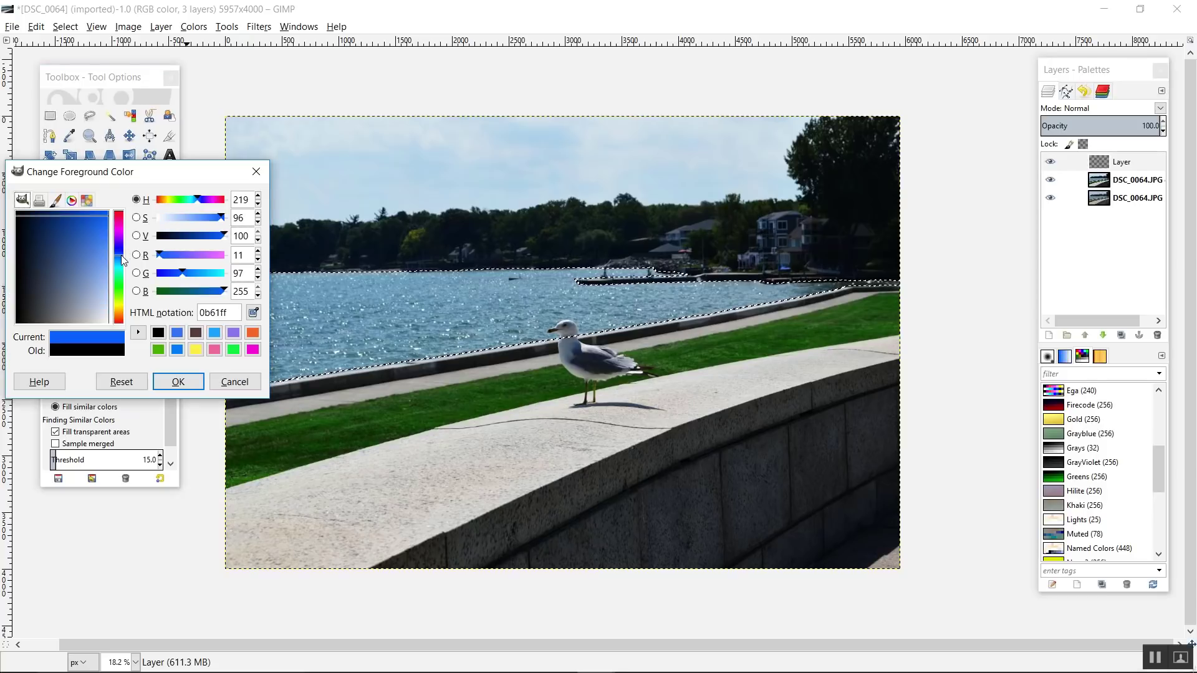
{"action": "left_click", "coordinate": [118, 260]}
{"action": "left_click_drag", "start_coordinate": [111, 239], "coordinate": [107, 214]}
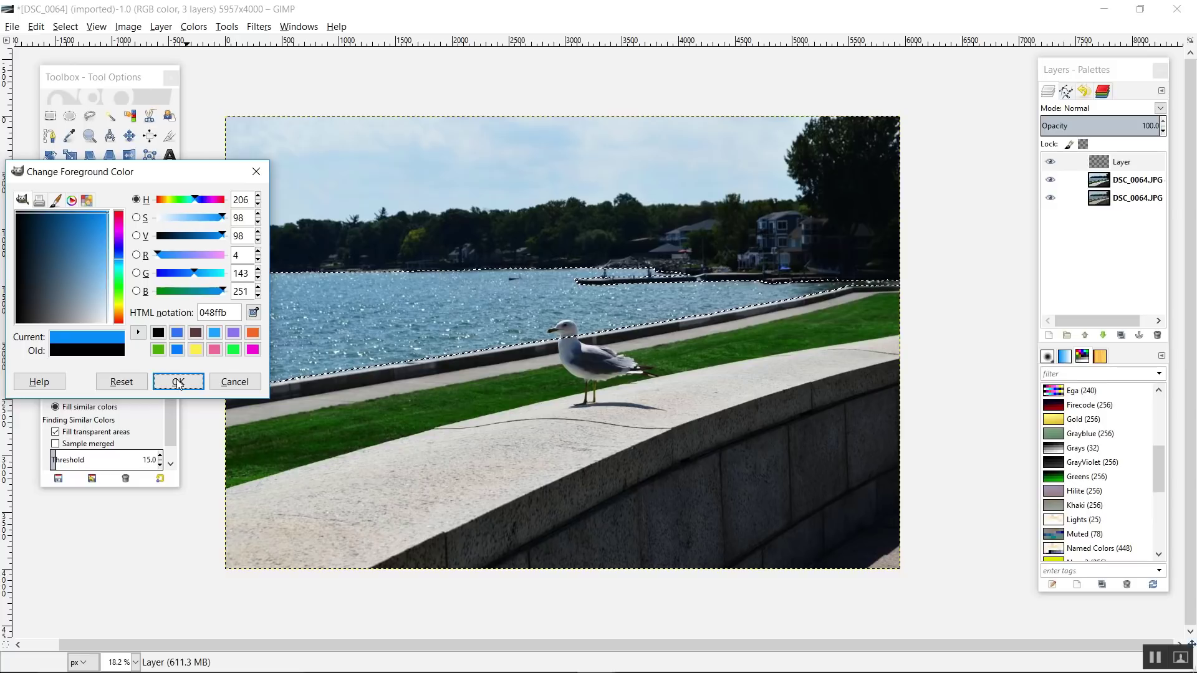
{"action": "left_click", "coordinate": [178, 382]}
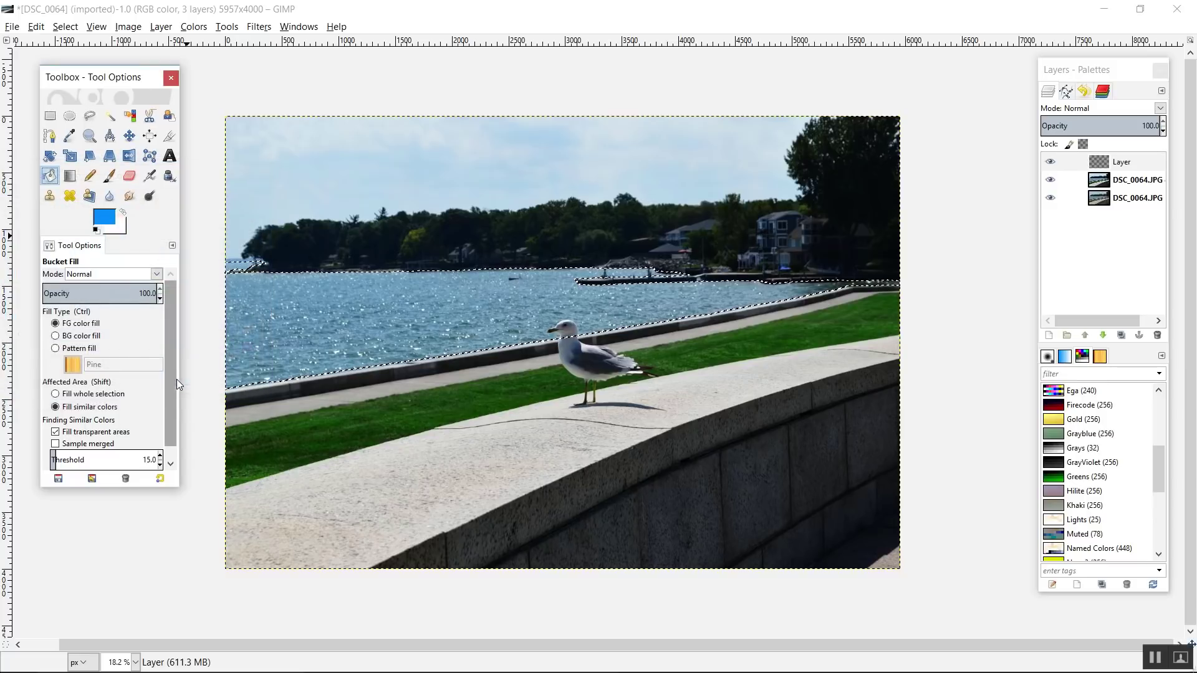
{"action": "left_click", "coordinate": [303, 314]}
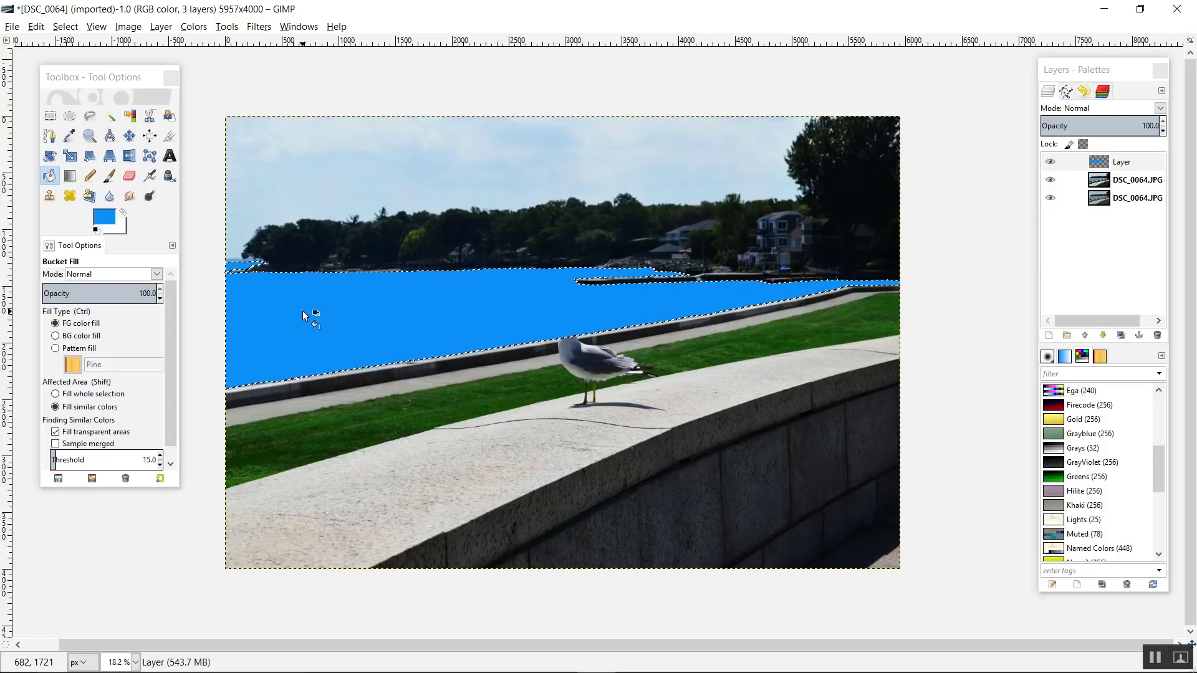
- Lower the lake layer's opacity to 50 and set its mode to Overlay
{"action": "left_click", "coordinate": [1163, 132]}
{"action": "left_click", "coordinate": [1163, 131]}
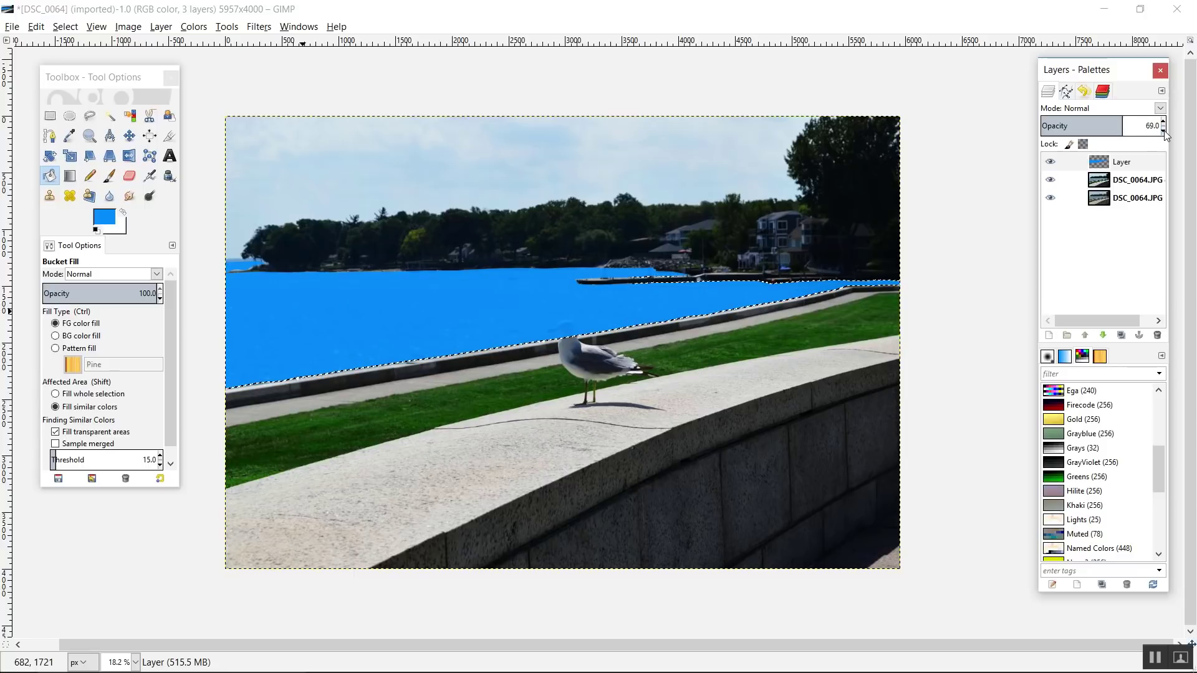
{"action": "left_click", "coordinate": [1163, 131]}
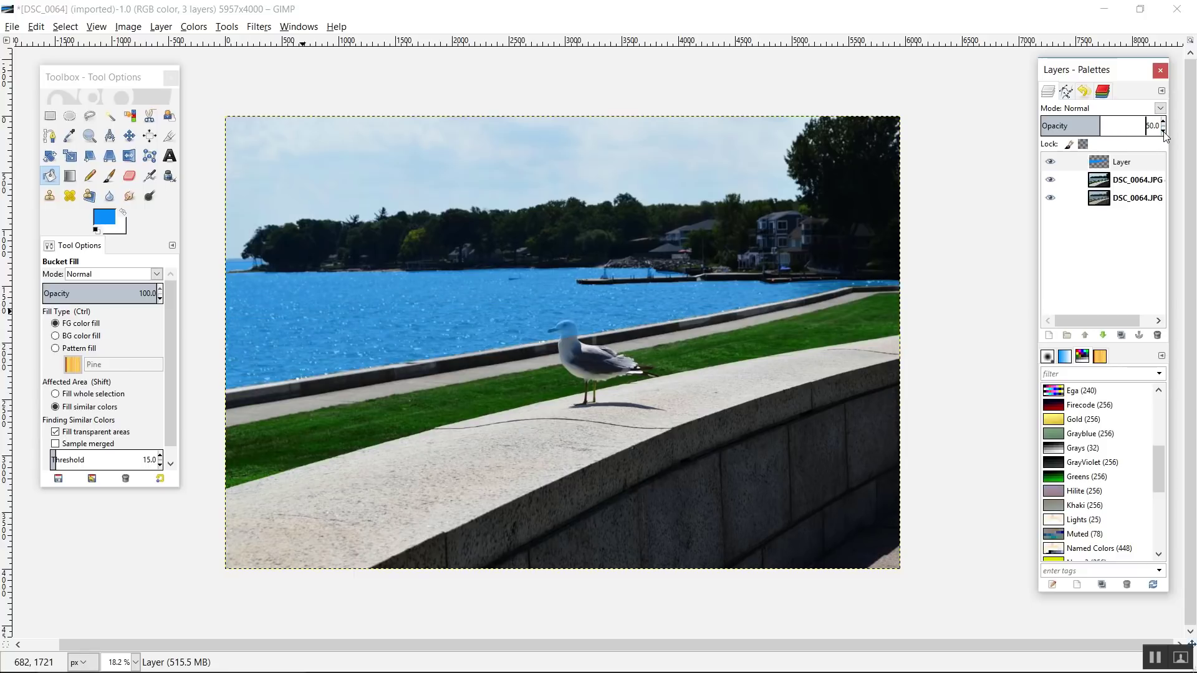
{"action": "left_click", "coordinate": [1160, 109]}
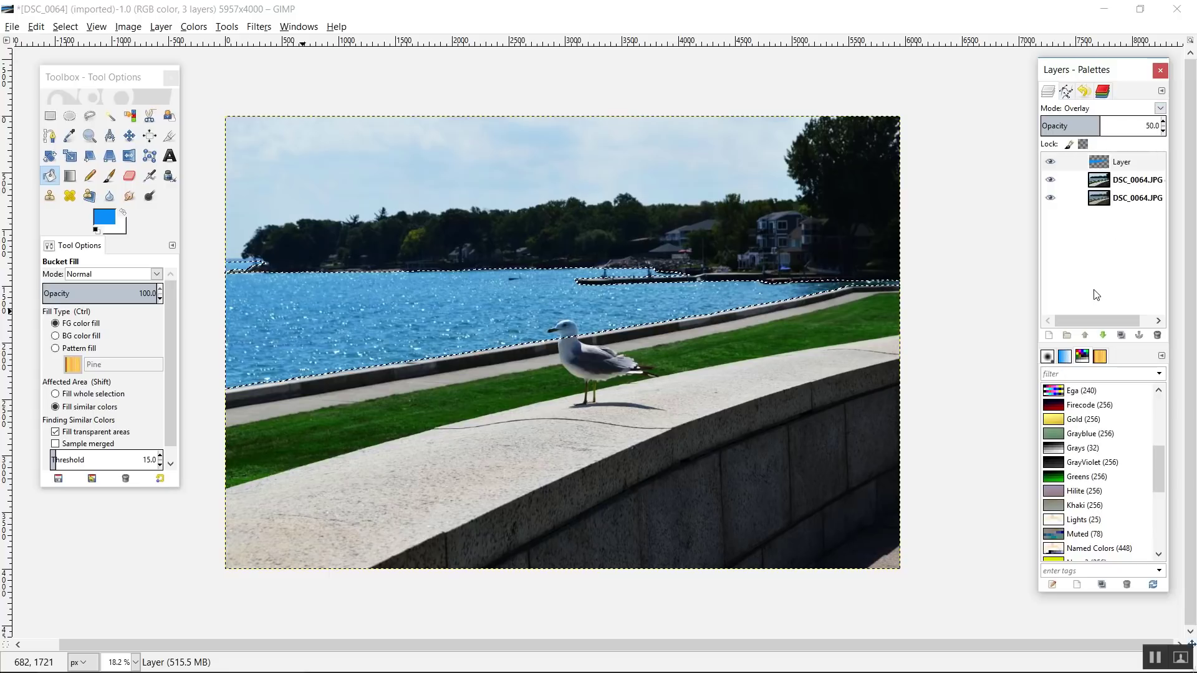
- Shift the lake layer's master hue to -21 in Hue-Saturation for a turquoise look
{"action": "right_click", "coordinate": [483, 323]}
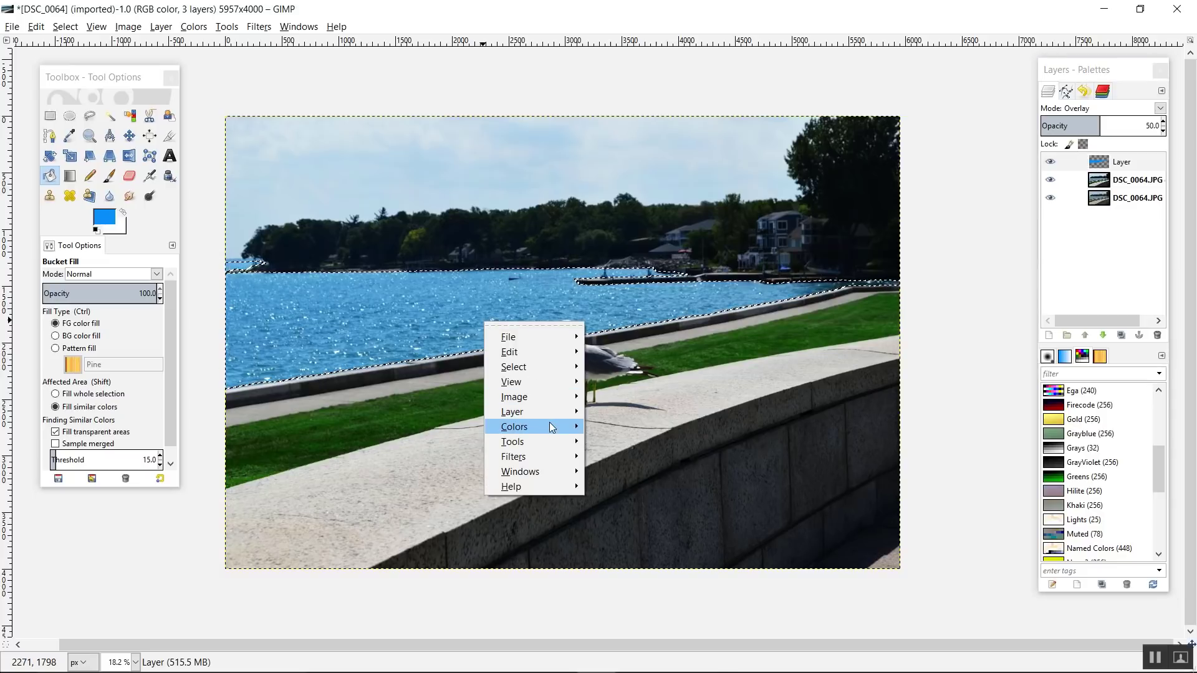
{"action": "mouse_move", "coordinate": [549, 426]}
{"action": "left_click", "coordinate": [656, 365]}
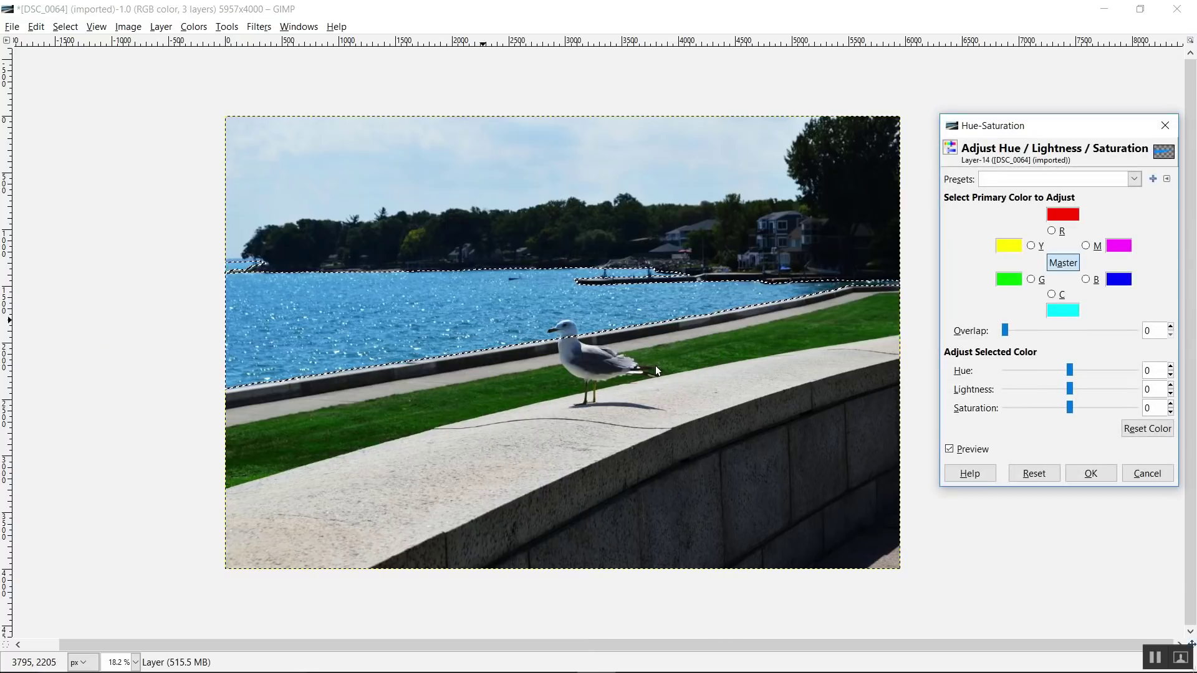
{"action": "left_click", "coordinate": [1064, 265]}
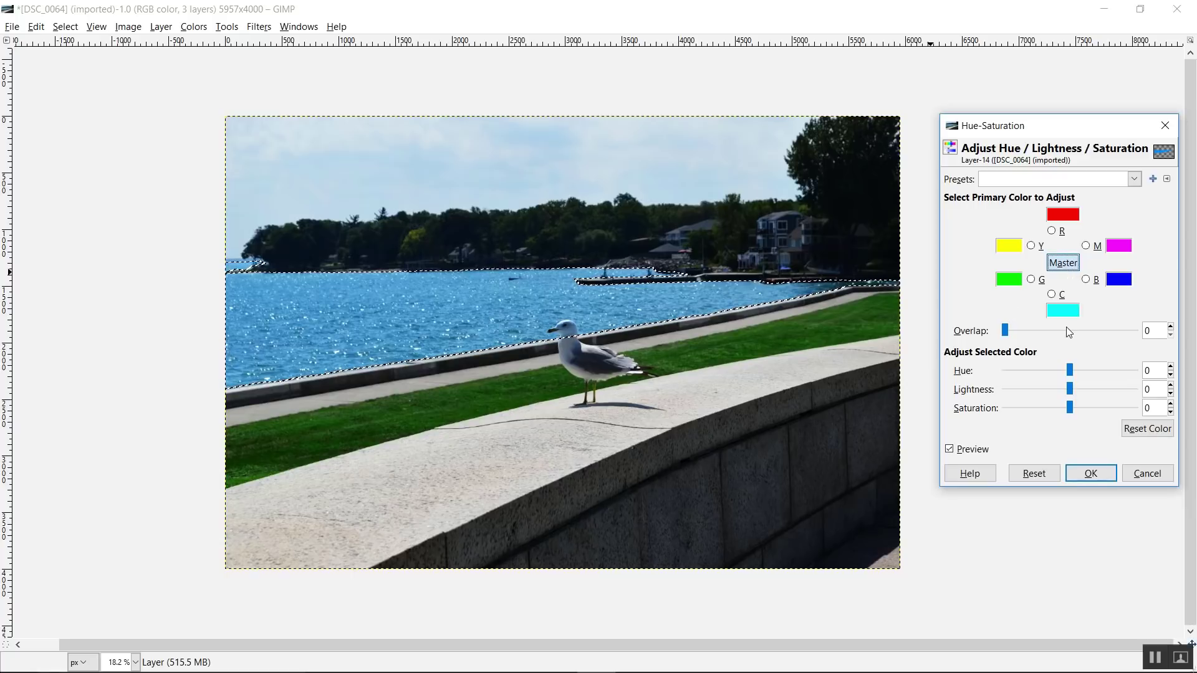
{"action": "left_click_drag", "start_coordinate": [1070, 372], "coordinate": [1065, 374]}
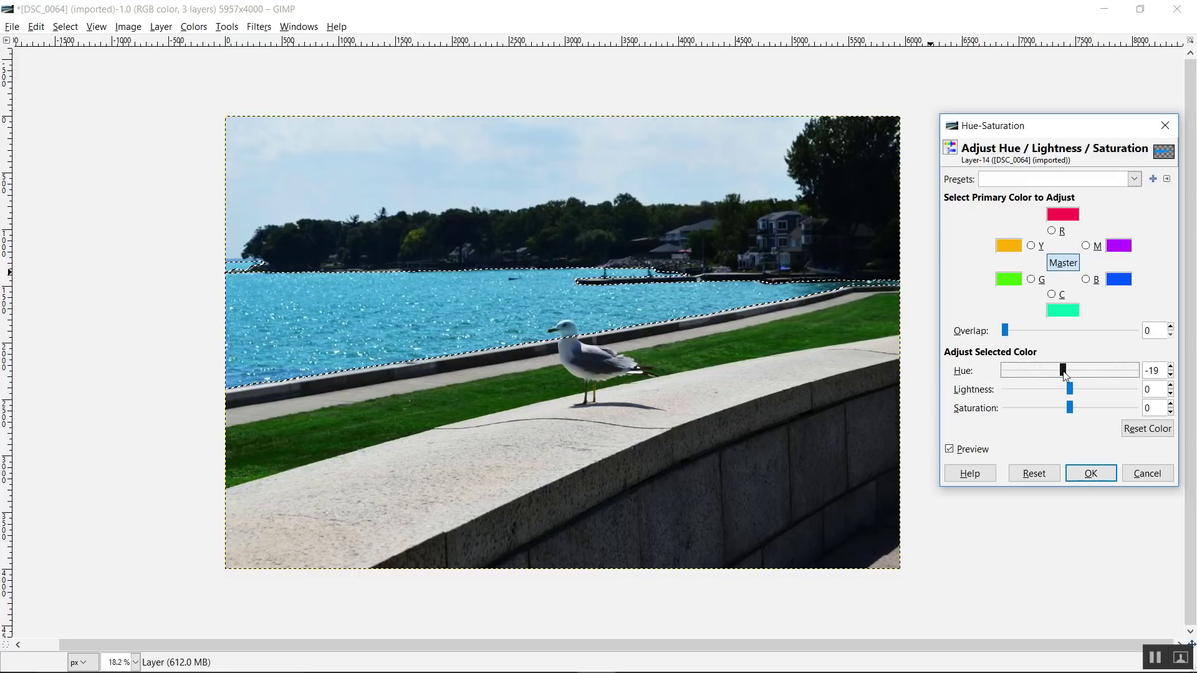
{"action": "left_click_drag", "start_coordinate": [1065, 373], "coordinate": [1064, 373]}
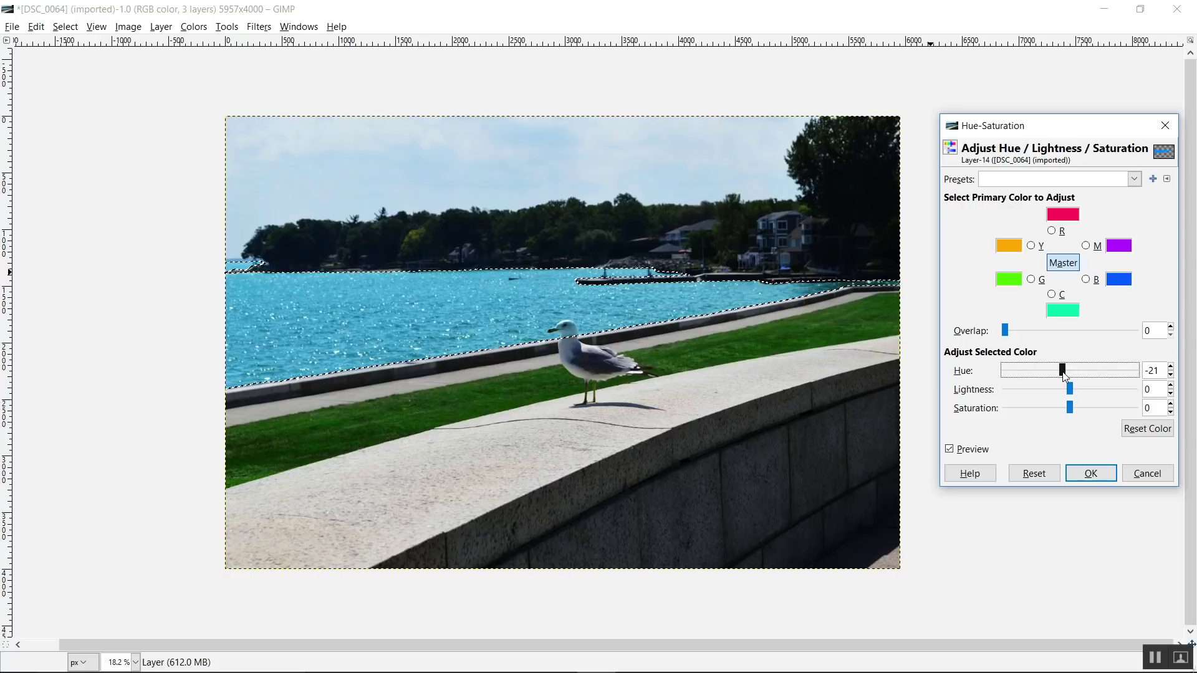
{"action": "left_click", "coordinate": [1087, 475]}
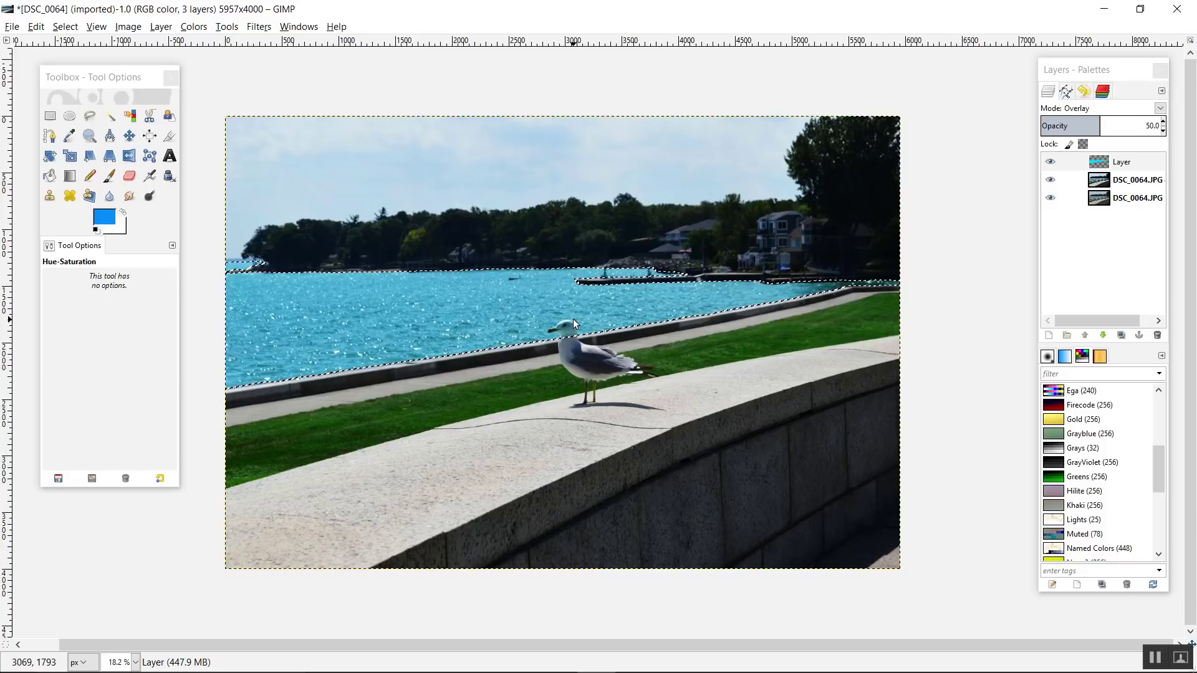
- Erase the blue tint from the gull's neck with a size-56 eraser
{"action": "scroll", "coordinate": [573, 319], "scroll_direction": "up", "scroll_amount": 4}
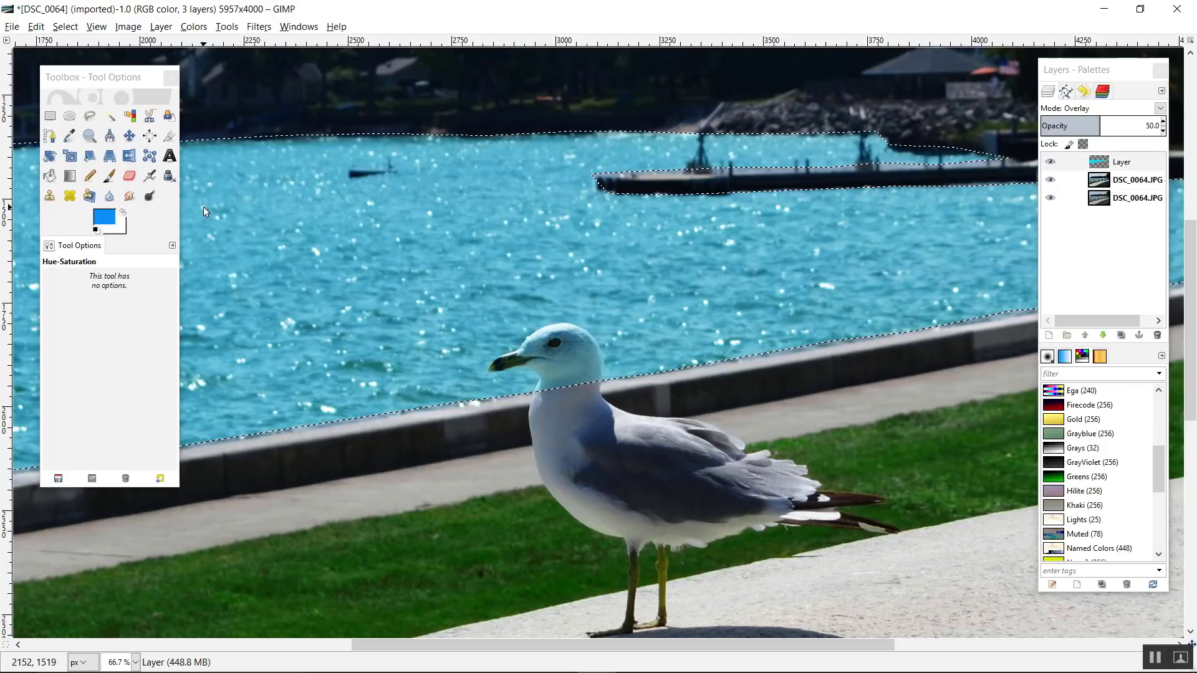
{"action": "left_click", "coordinate": [129, 176]}
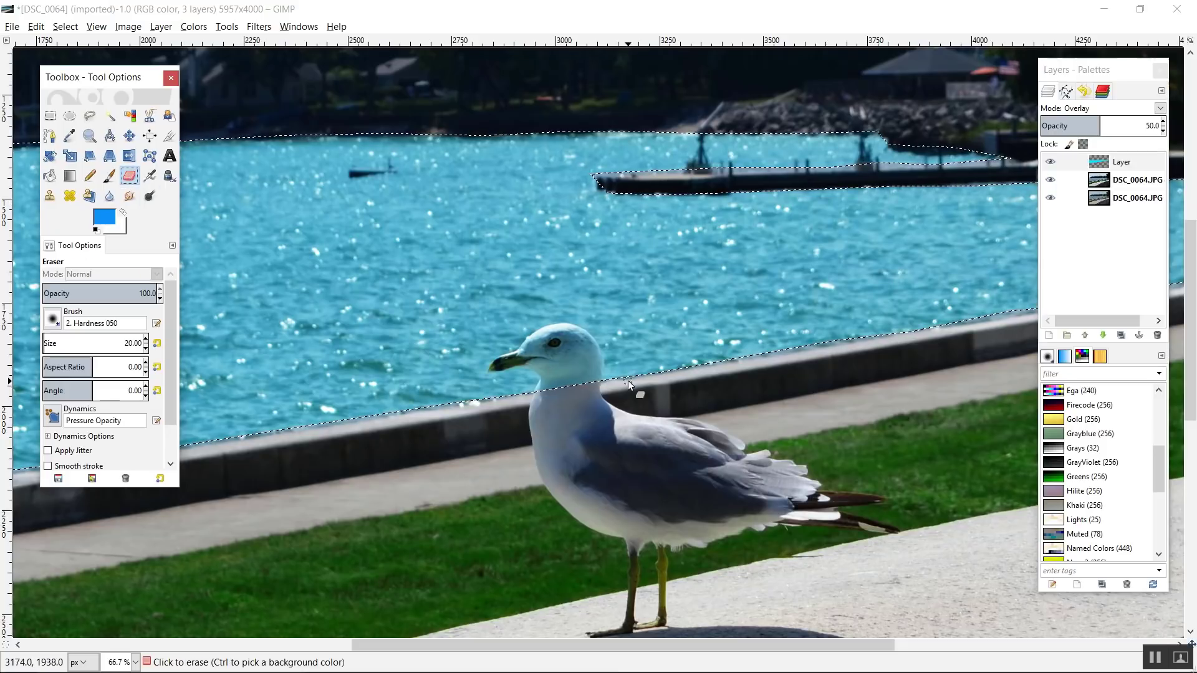
{"action": "left_click", "coordinate": [559, 371]}
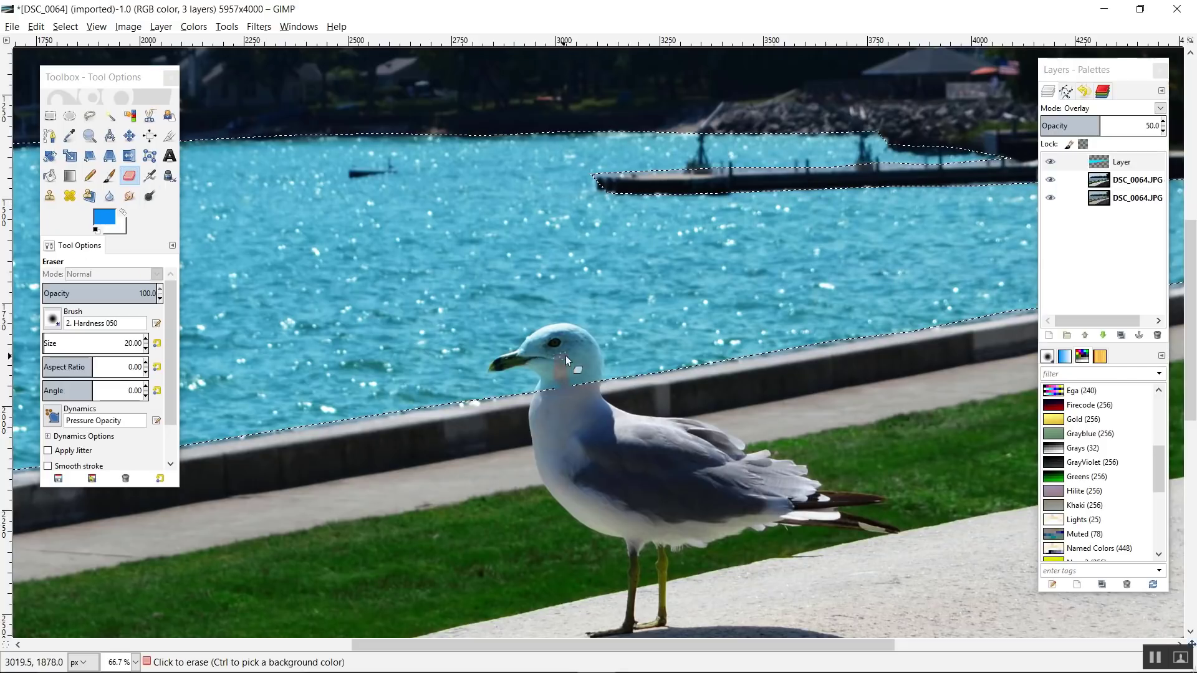
{"action": "left_click", "coordinate": [569, 376]}
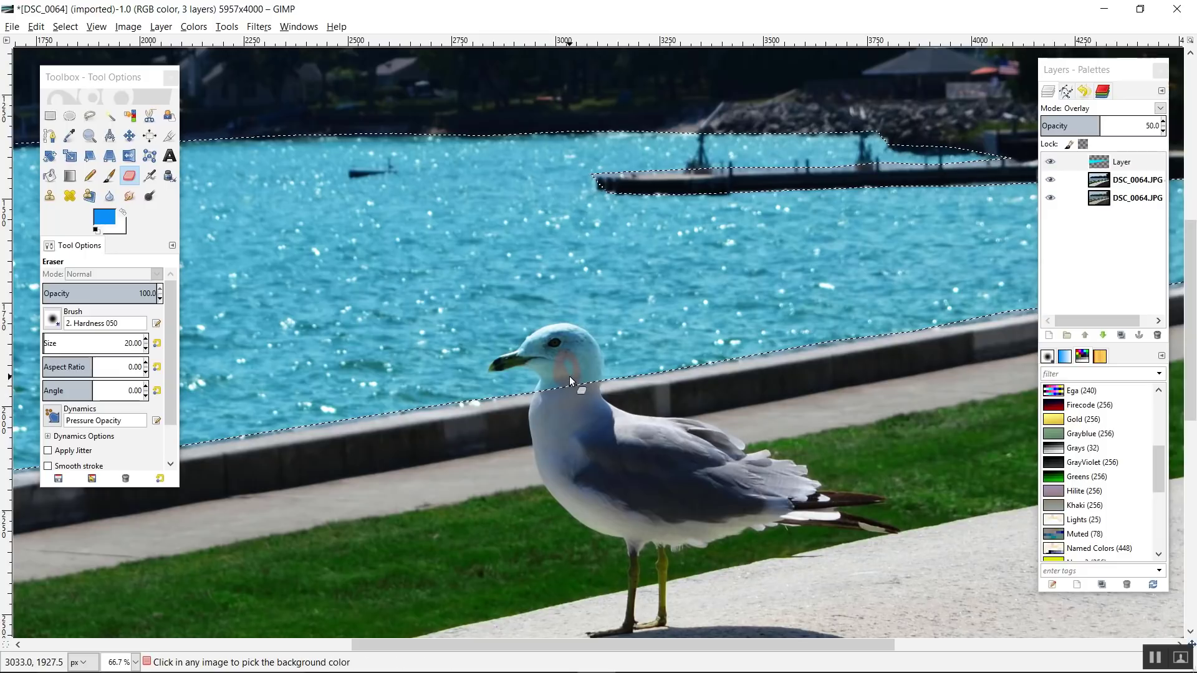
{"action": "left_click_drag", "start_coordinate": [93, 343], "coordinate": [125, 344]}
{"action": "left_click", "coordinate": [595, 353]}
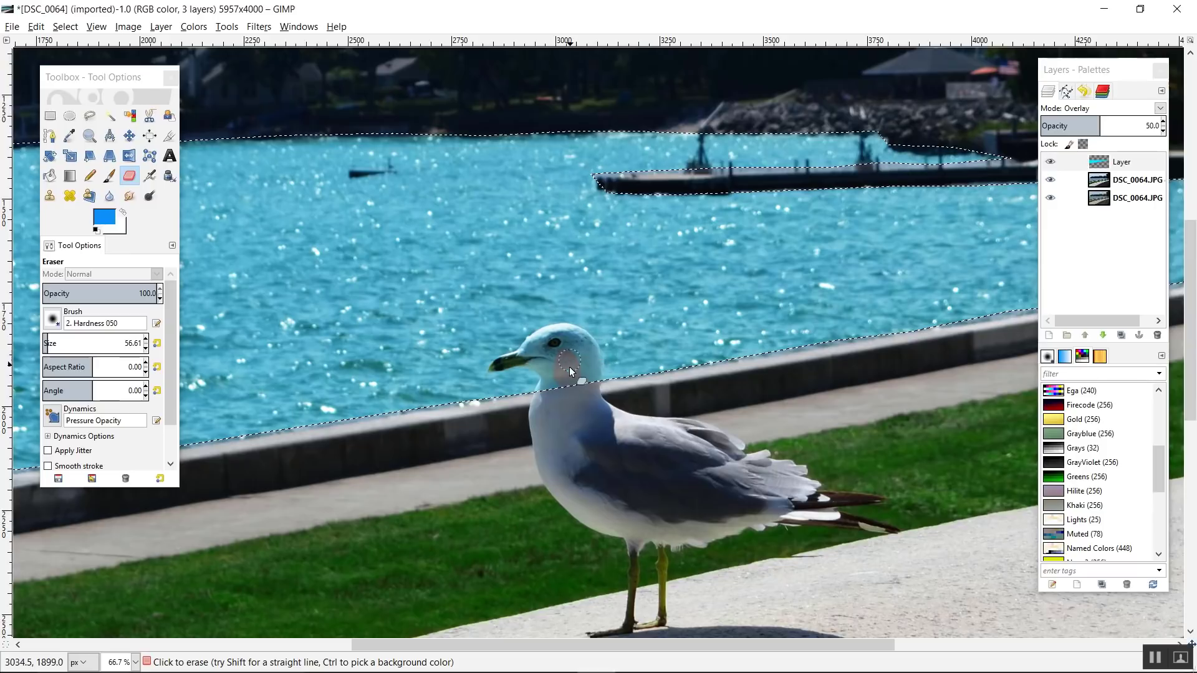
{"action": "left_click", "coordinate": [570, 379]}
{"action": "mouse_move", "coordinate": [556, 374]}
{"action": "left_mouse_down"}
{"action": "mouse_move", "coordinate": [537, 353]}
{"action": "mouse_move", "coordinate": [572, 346]}
{"action": "left_mouse_up"}
- Zoom in on the gull's head and erase the tint from its cheek and eye
{"action": "left_click", "coordinate": [89, 136]}
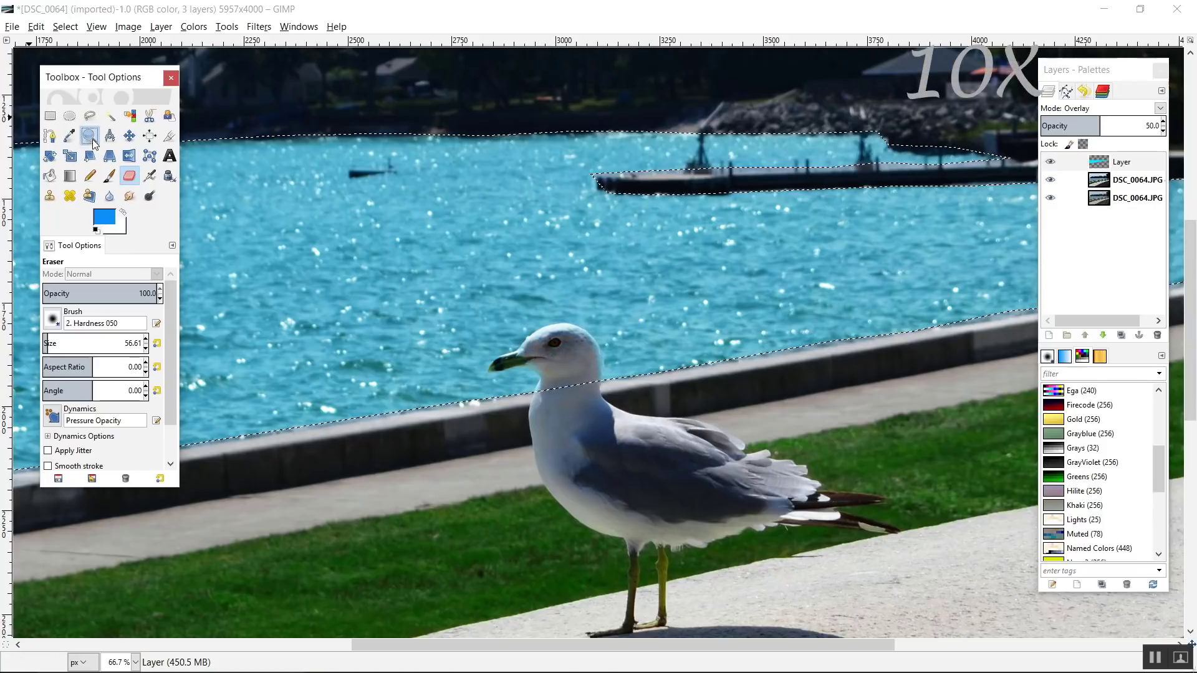
{"action": "left_click_drag", "start_coordinate": [377, 247], "coordinate": [757, 443]}
{"action": "left_click", "coordinate": [129, 176]}
{"action": "left_click_drag", "start_coordinate": [521, 358], "coordinate": [504, 353]}
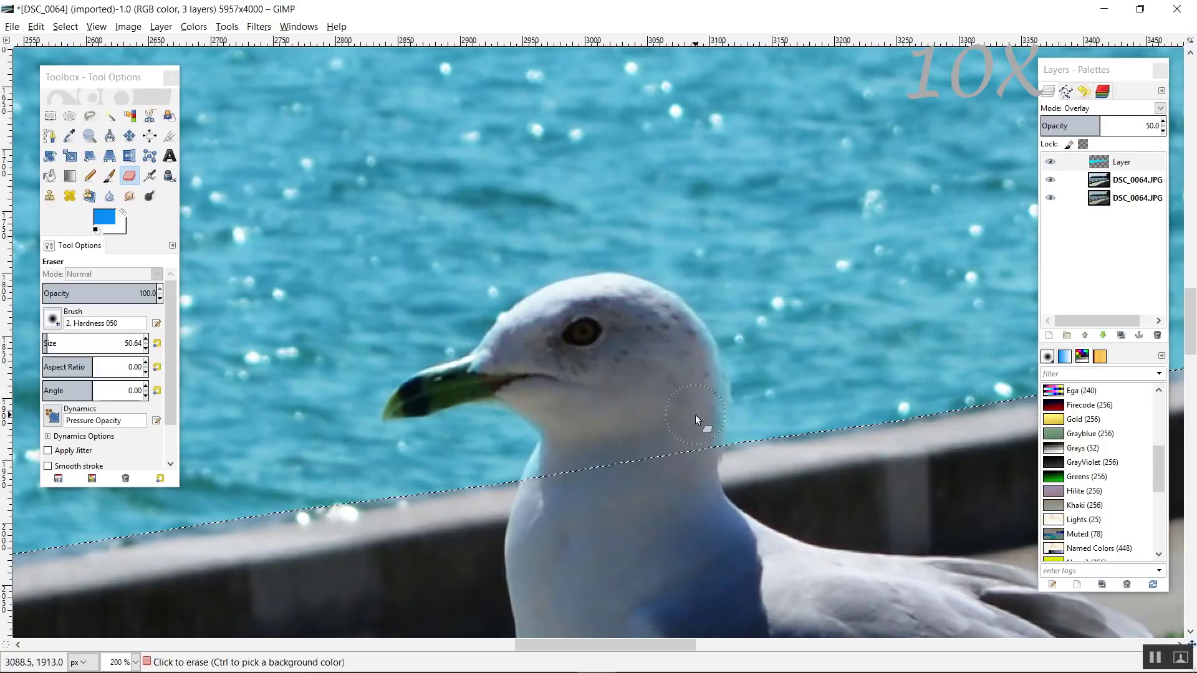
{"action": "left_click_drag", "start_coordinate": [592, 367], "coordinate": [579, 334]}
{"action": "key", "text": "bracketleft"}
{"action": "key", "text": "bracketleft"}
{"action": "key", "text": "bracketleft"}
{"action": "key", "text": "bracketleft"}
{"action": "key", "text": "bracketleft"}
{"action": "key", "text": "bracketleft"}
{"action": "key", "text": "bracketleft"}
{"action": "key", "text": "bracketleft"}
{"action": "key", "text": "bracketleft"}
{"action": "key", "text": "bracketleft"}
{"action": "key", "text": "bracketleft"}
{"action": "key", "text": "bracketleft"}
{"action": "key", "text": "bracketleft"}
{"action": "key", "text": "bracketleft"}
{"action": "key", "text": "bracketleft"}
{"action": "key", "text": "bracketleft"}
{"action": "key", "text": "bracketleft"}
{"action": "key", "text": "bracketleft"}
{"action": "key", "text": "bracketleft"}
{"action": "key", "text": "bracketleft"}
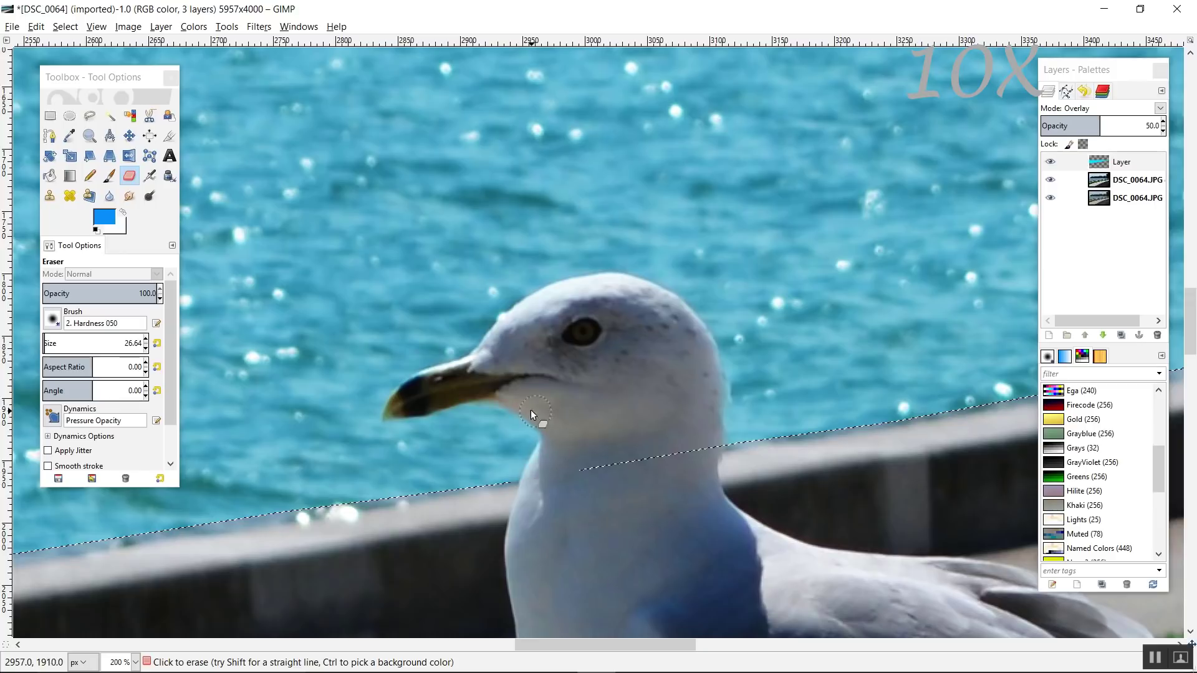
- Zoom out to the whole image and clear the water selection
{"action": "right_click", "coordinate": [581, 319]}
{"action": "key", "text": "minus"}
{"action": "key", "text": "minus"}
{"action": "key", "text": "minus"}
{"action": "key", "text": "minus"}
{"action": "key", "text": "minus"}
{"action": "key", "text": "minus"}
{"action": "key", "text": "minus"}
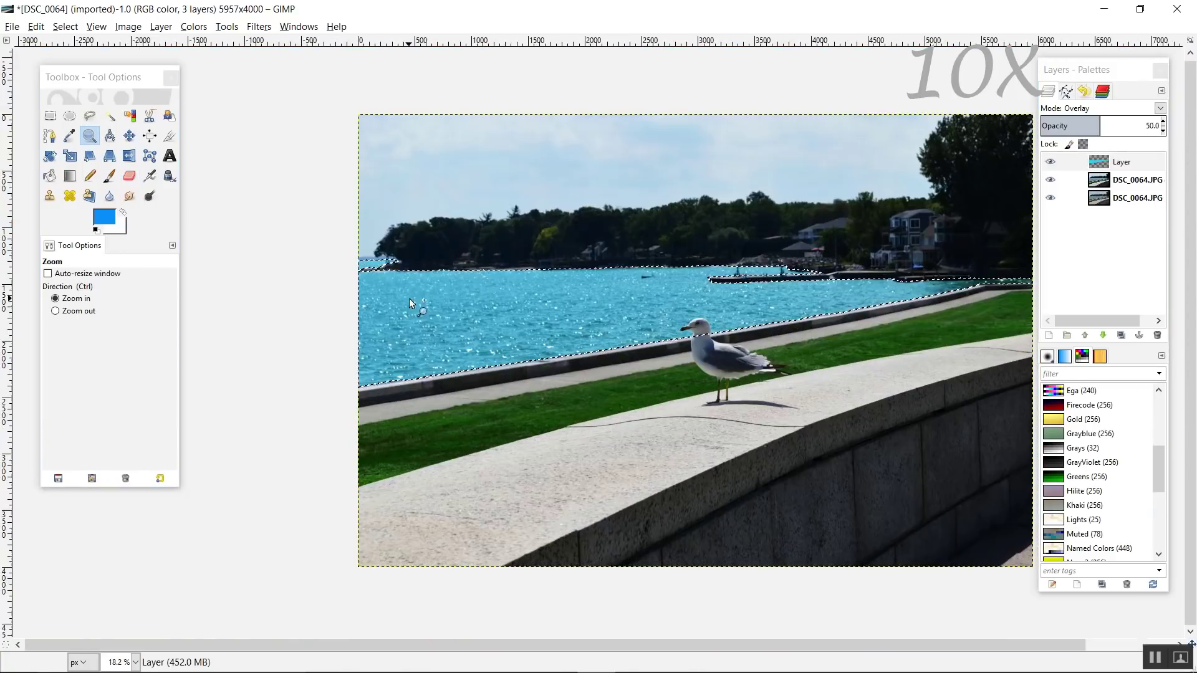
{"action": "key", "text": "ctrl+shift+a"}
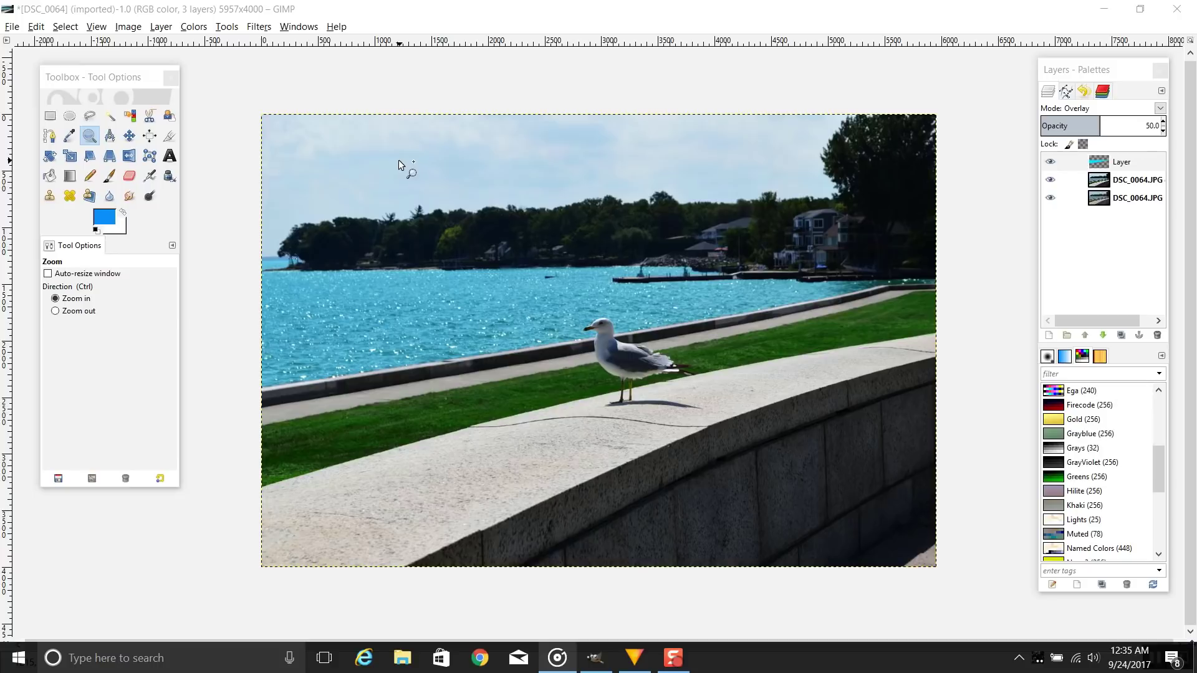
{"action": "right_click", "coordinate": [1108, 247]}
- Add transparent Layer #1, then free-select the sky above the tree line
{"action": "left_click", "coordinate": [1055, 270]}
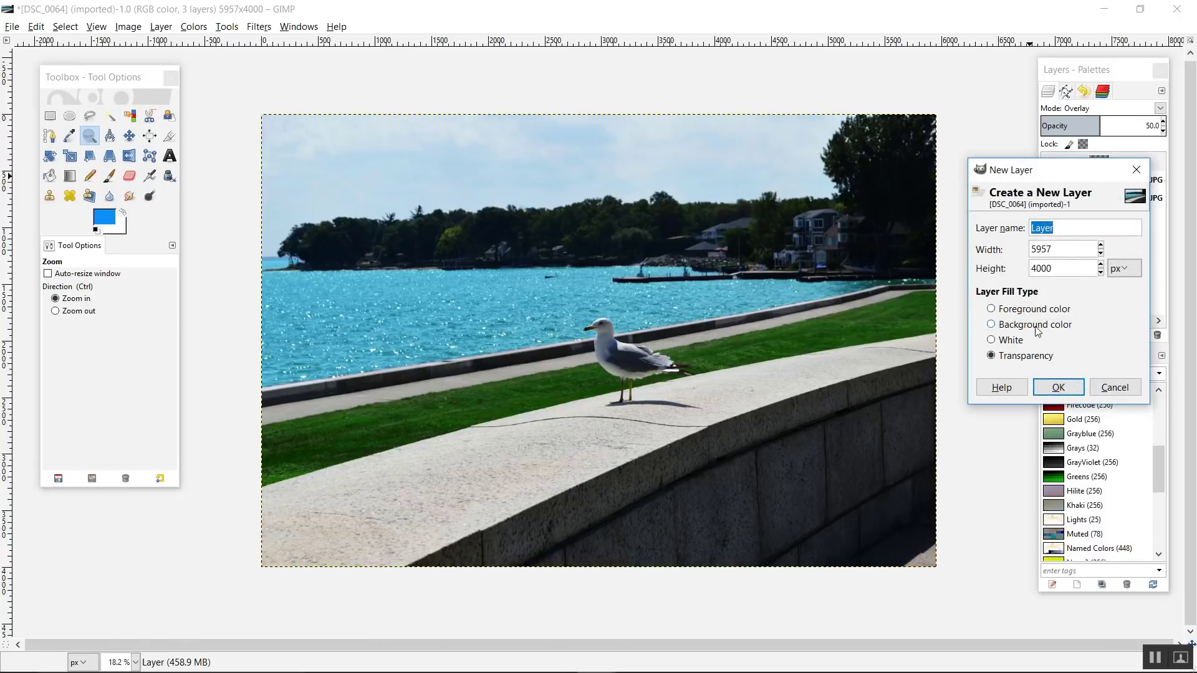
{"action": "left_click", "coordinate": [1057, 387]}
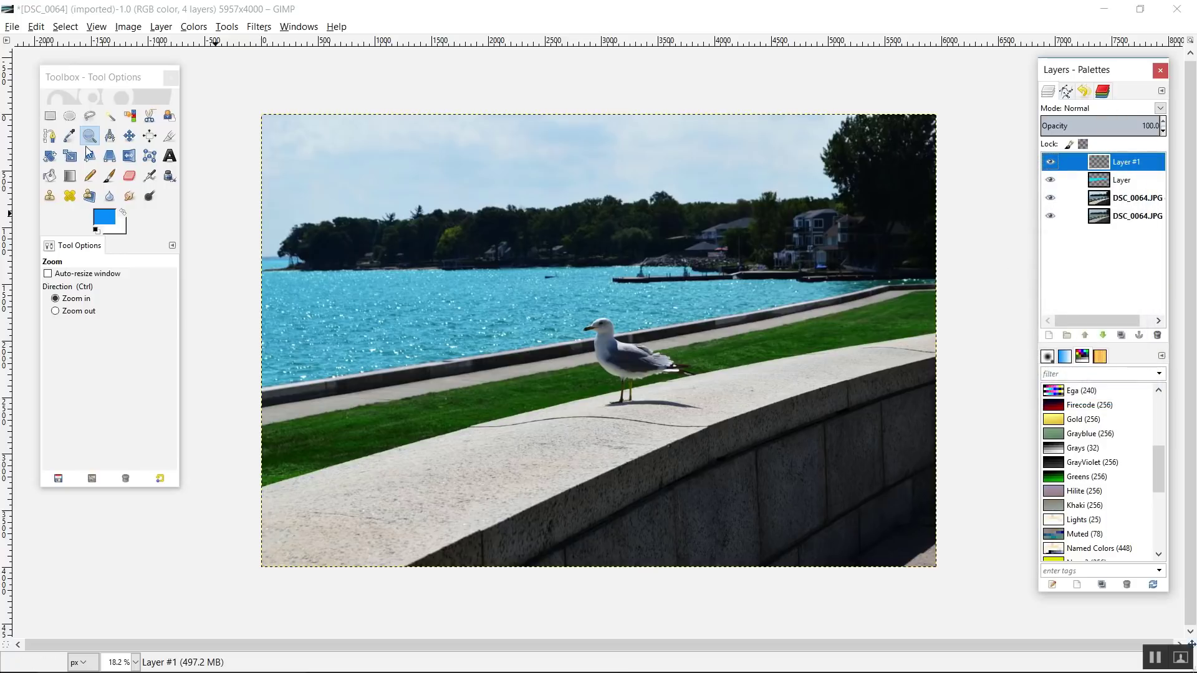
{"action": "left_click", "coordinate": [90, 115]}
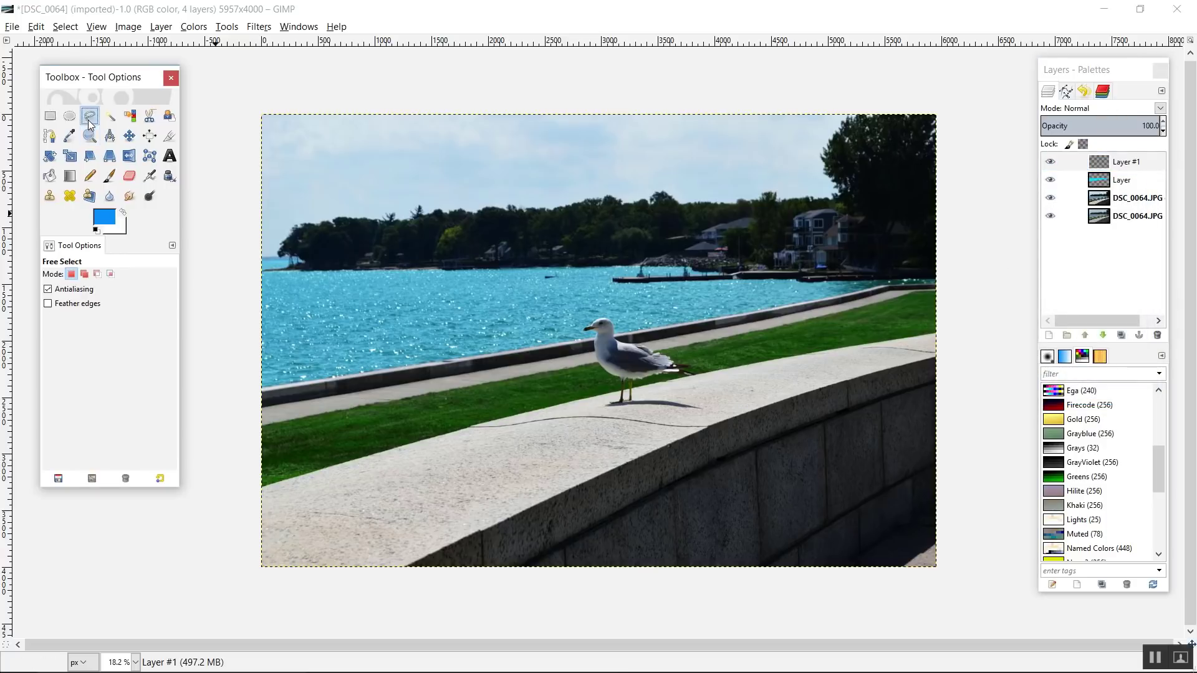
{"action": "left_click", "coordinate": [298, 255]}
{"action": "left_click", "coordinate": [227, 256]}
{"action": "left_click", "coordinate": [232, 88]}
{"action": "left_click", "coordinate": [958, 101]}
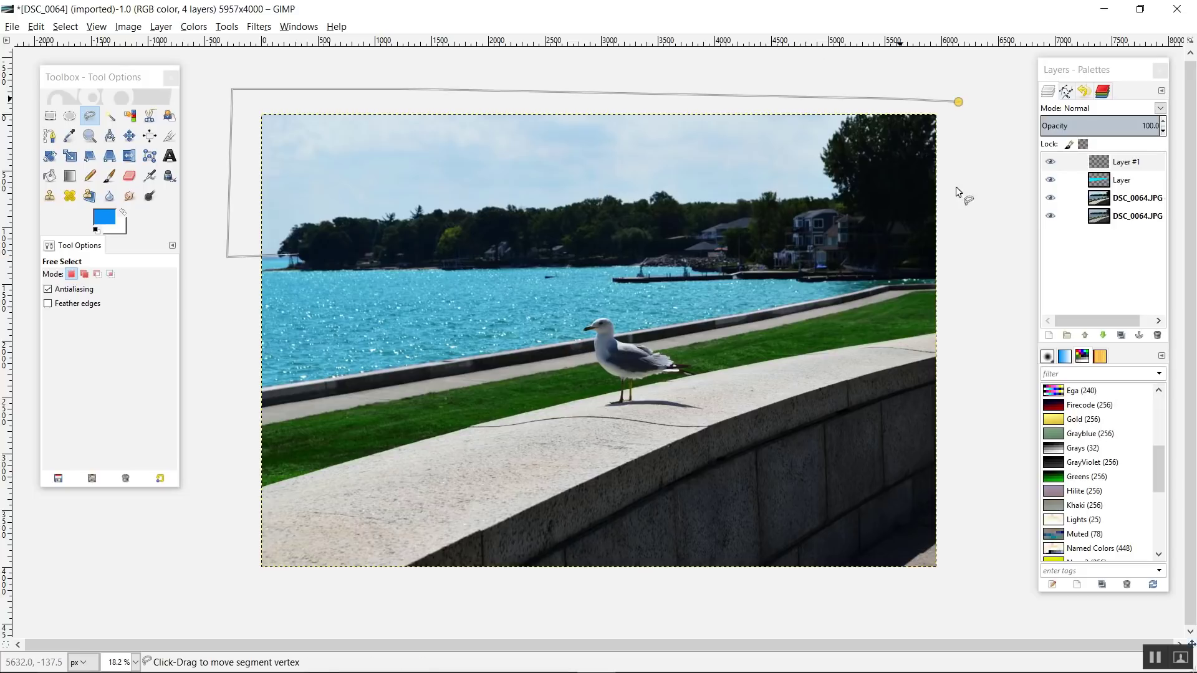
{"action": "left_click", "coordinate": [384, 236]}
{"action": "double_click", "coordinate": [301, 255]}
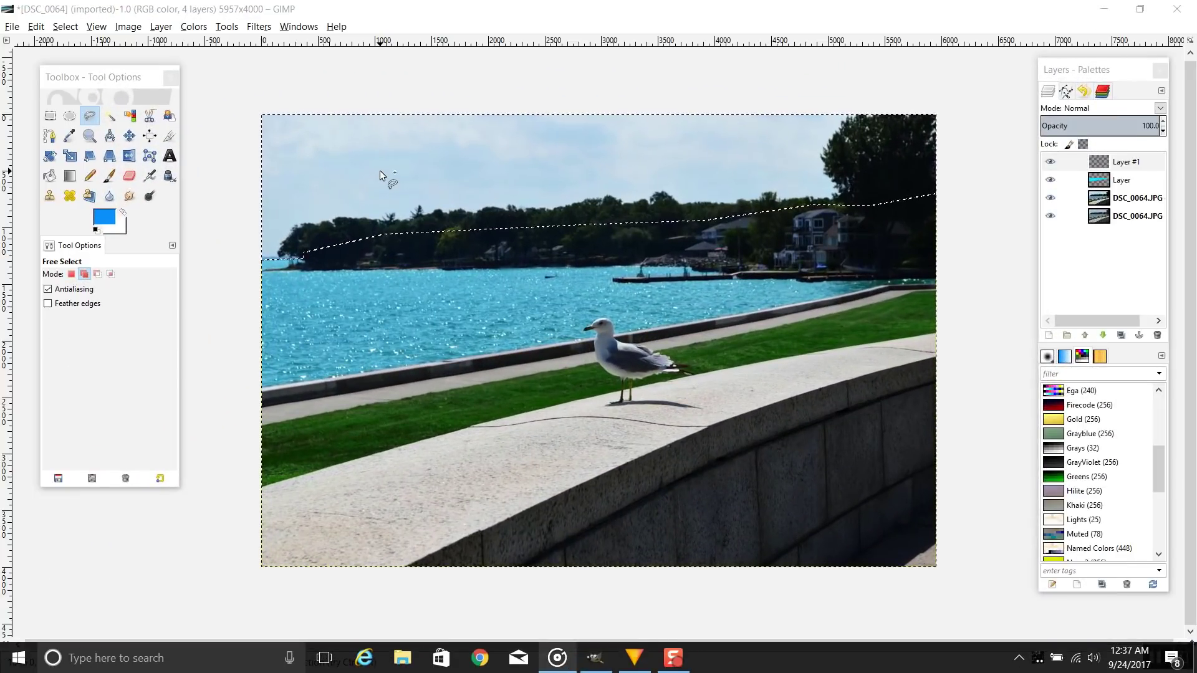
- Bucket-fill the sky selection on Layer #1 with blue, in Overlay mode at 50.5% opacity
{"action": "left_click", "coordinate": [50, 176]}
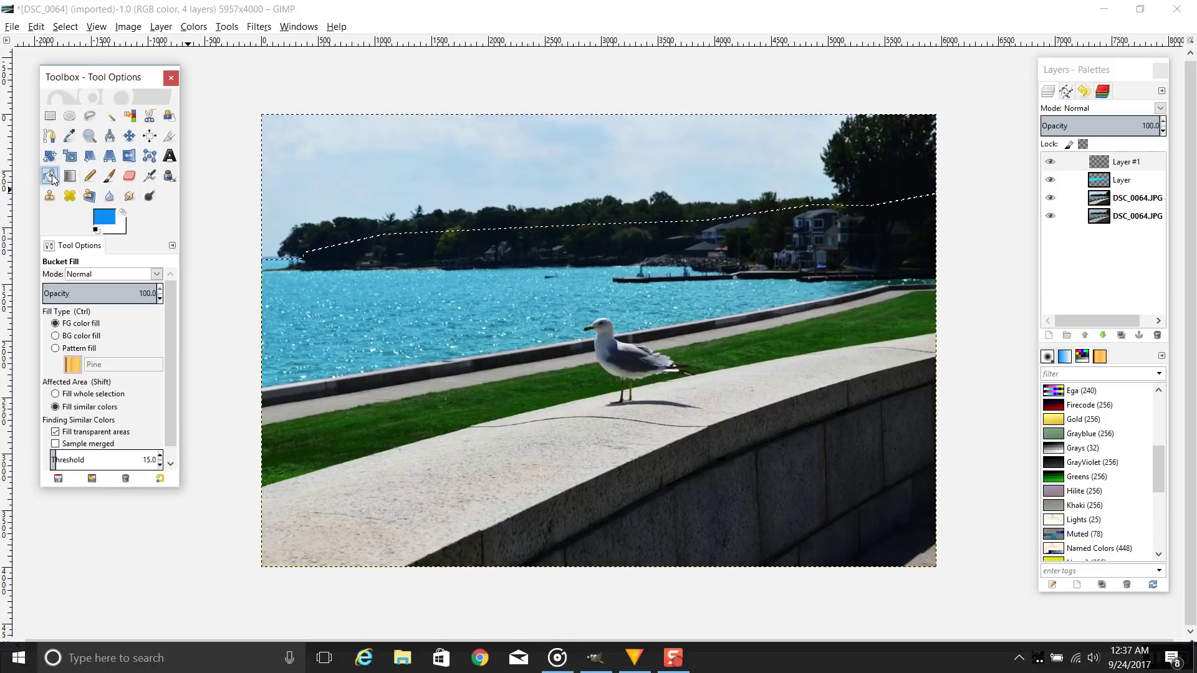
{"action": "left_click", "coordinate": [410, 185]}
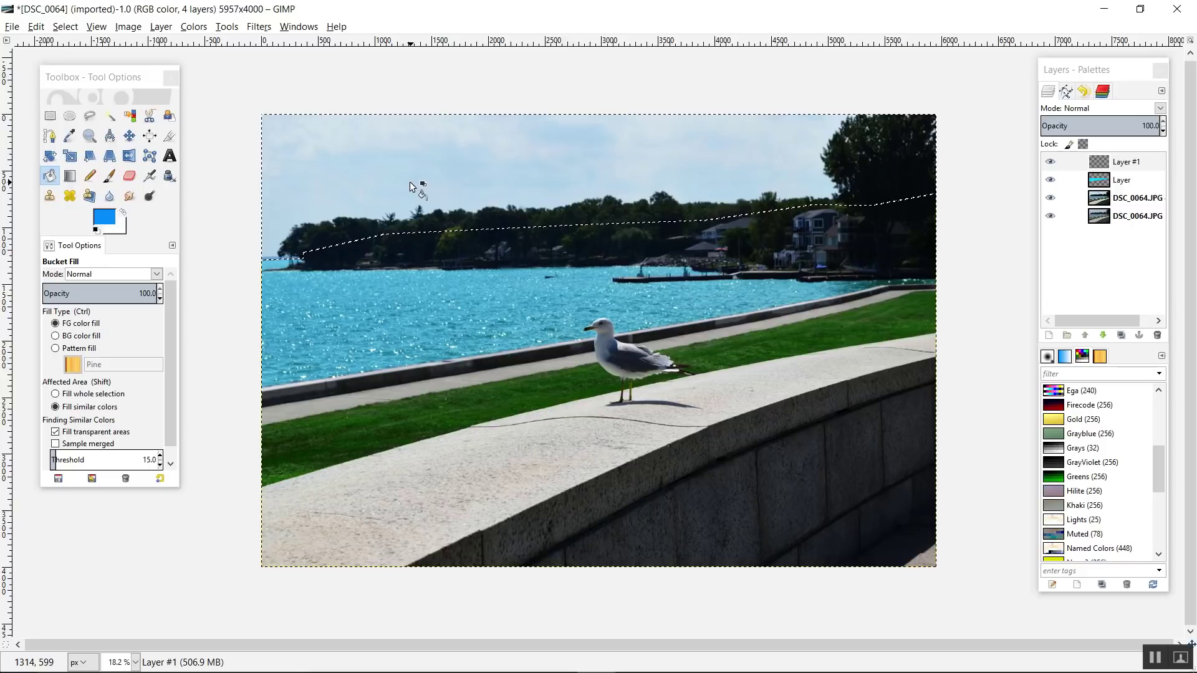
{"action": "left_click", "coordinate": [410, 181]}
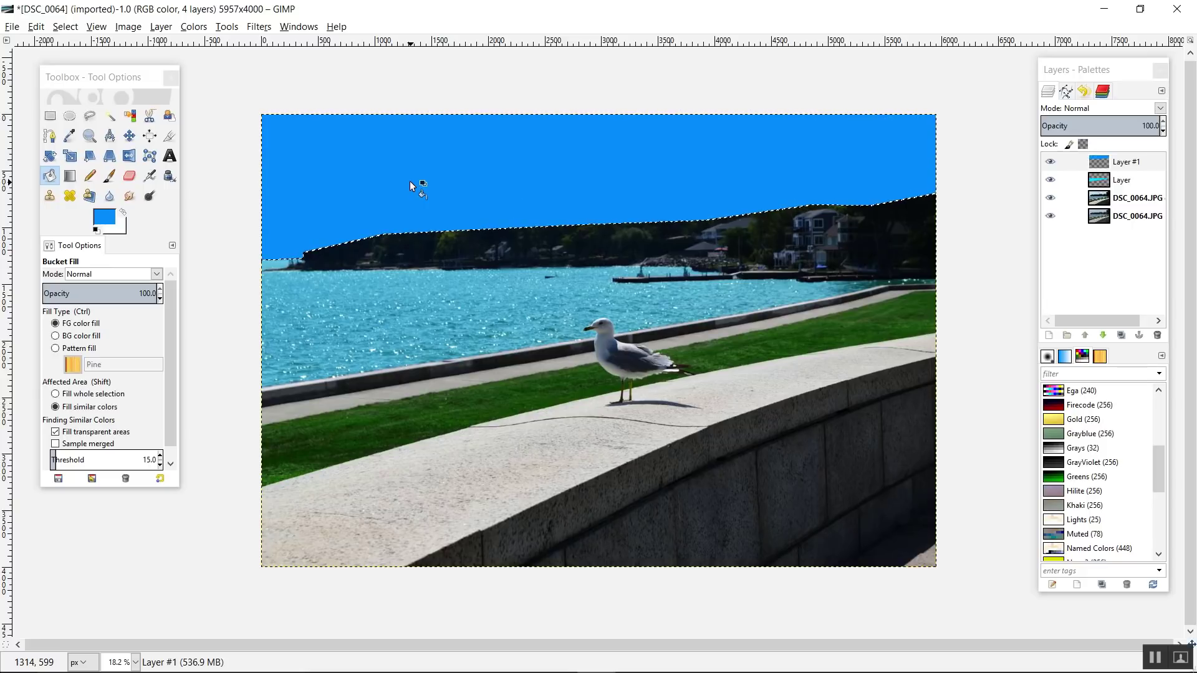
{"action": "left_click_drag", "start_coordinate": [1129, 124], "coordinate": [1101, 124]}
{"action": "left_click", "coordinate": [1163, 109]}
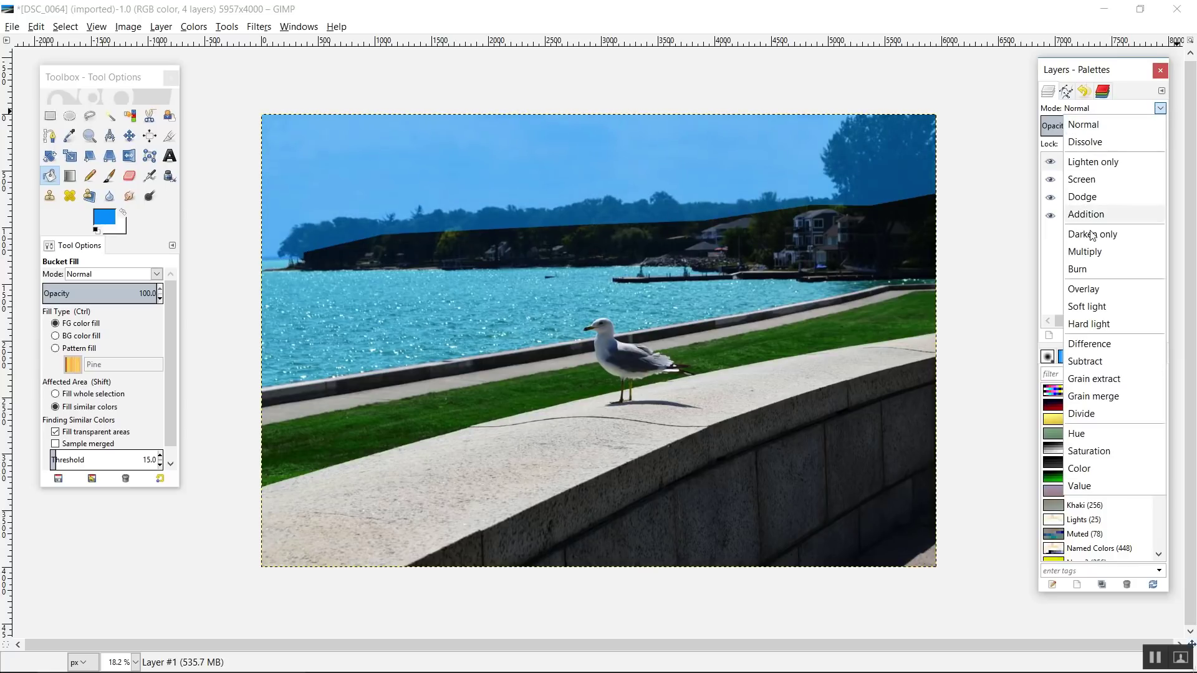
{"action": "left_click", "coordinate": [1082, 289]}
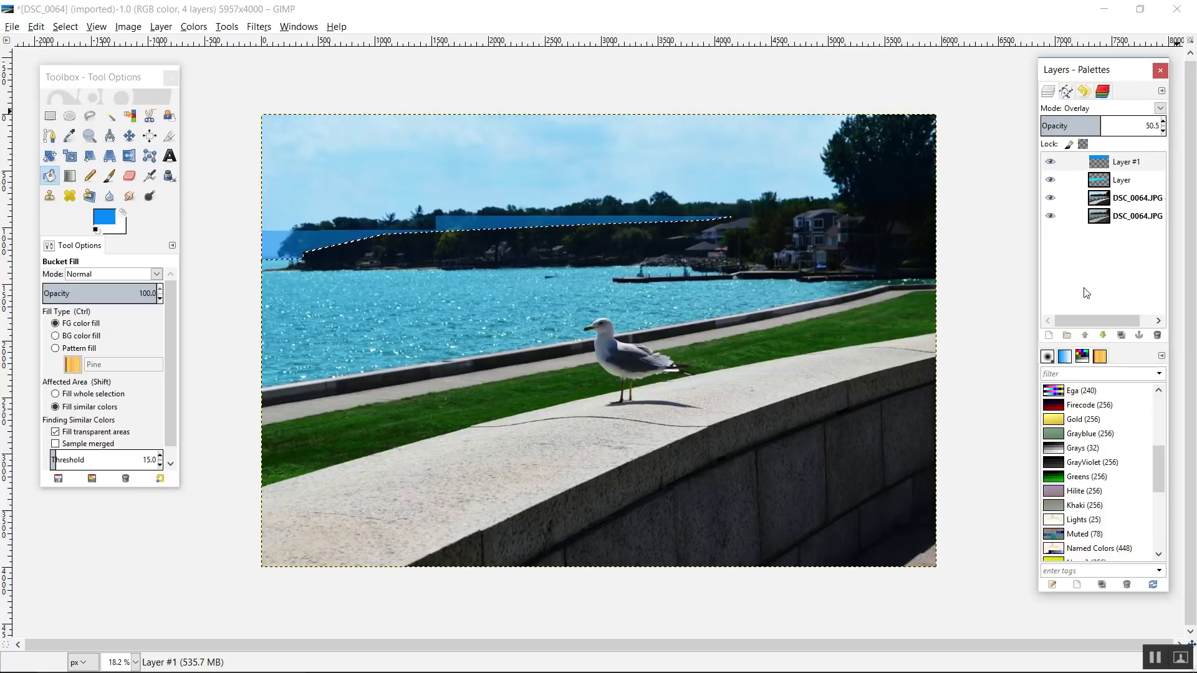
- Apply Hue-Saturation to the sky tint: hue 16, lightness 5, saturation 6
{"action": "right_click", "coordinate": [433, 169]}
{"action": "mouse_move", "coordinate": [485, 282]}
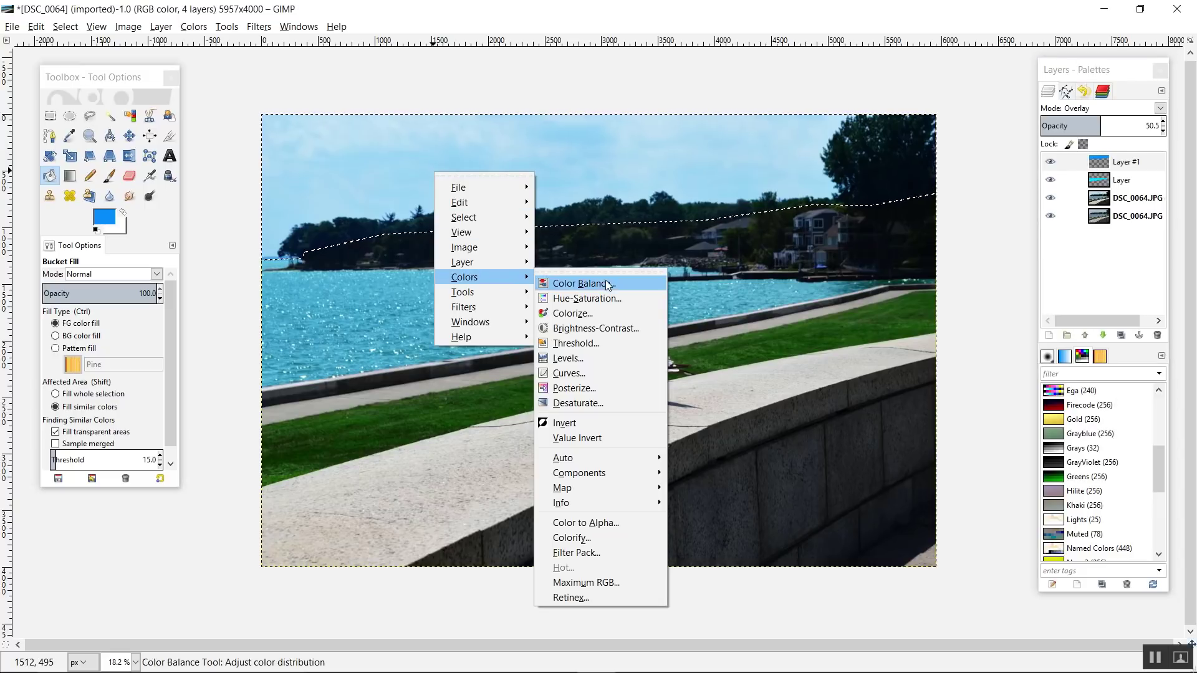
{"action": "left_click", "coordinate": [605, 294]}
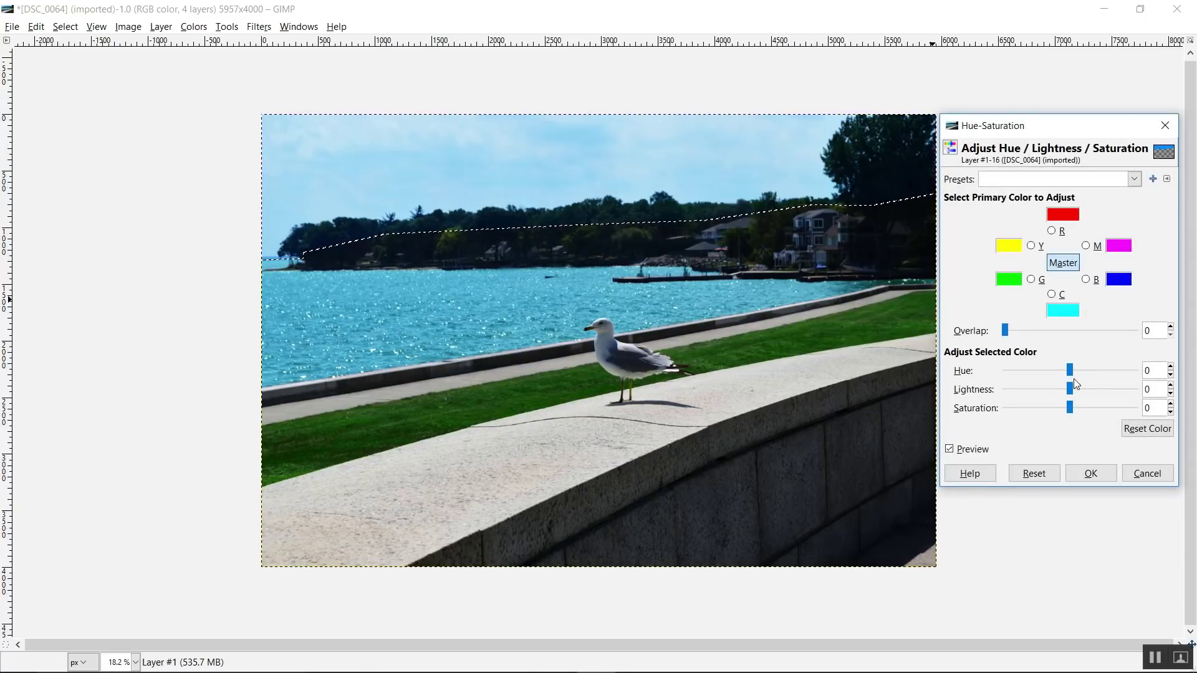
{"action": "left_click_drag", "start_coordinate": [1070, 371], "coordinate": [1078, 376]}
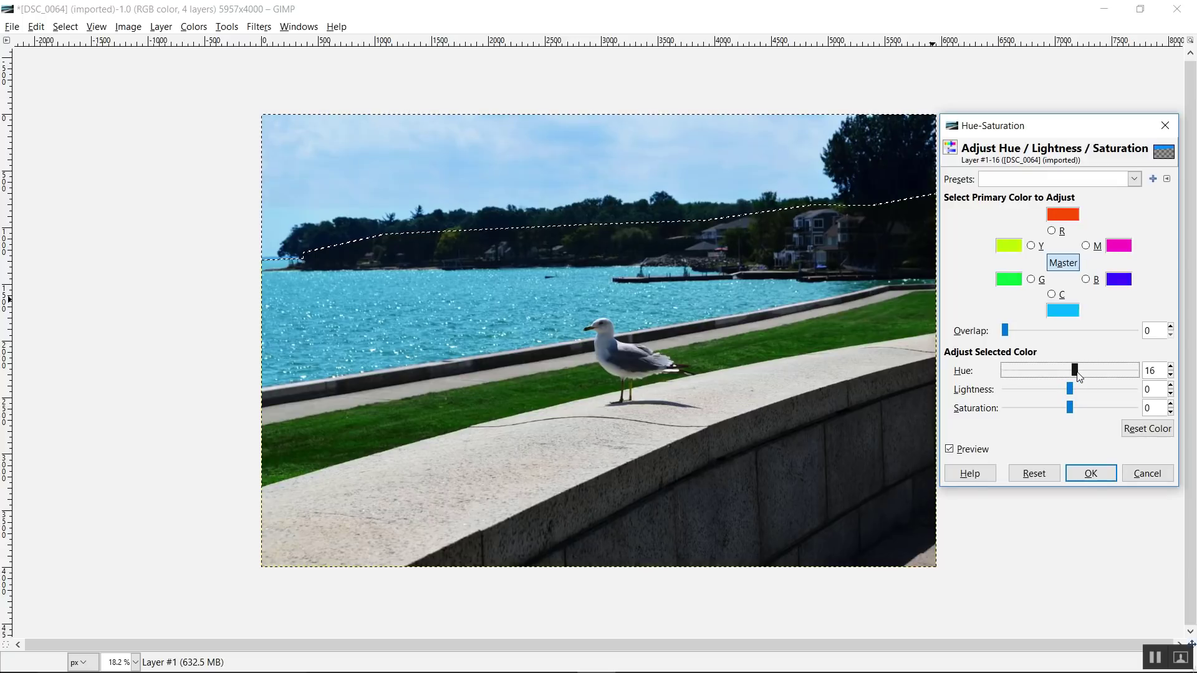
{"action": "left_click_drag", "start_coordinate": [1072, 390], "coordinate": [1076, 393]}
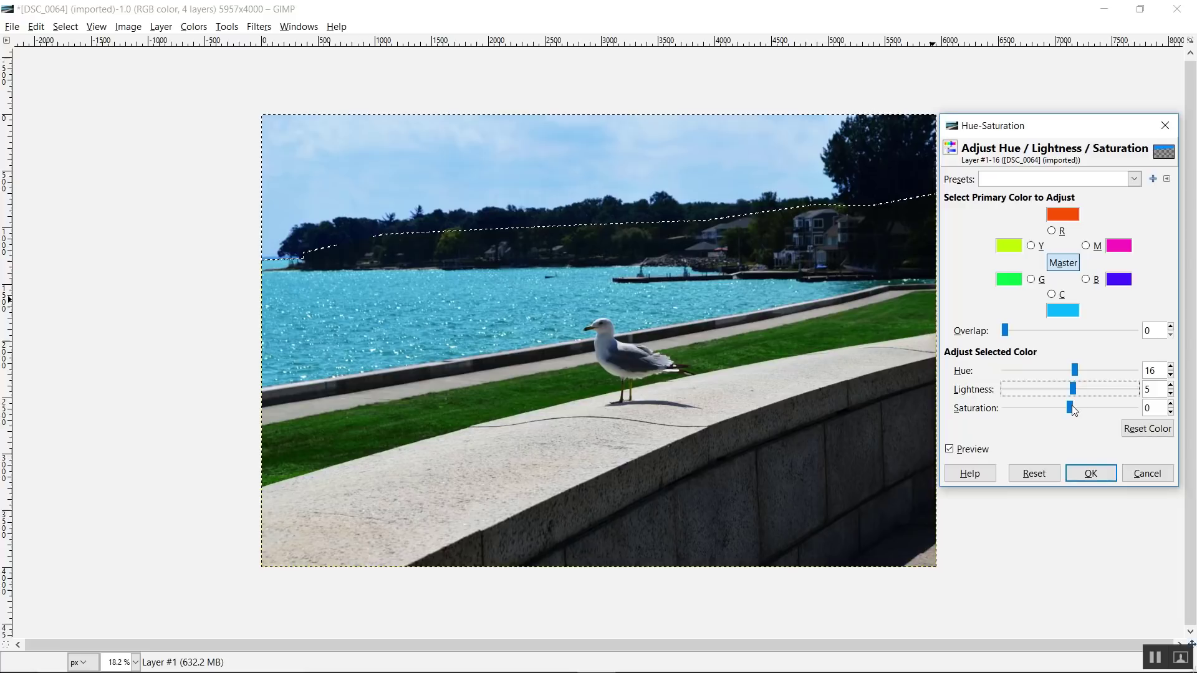
{"action": "left_click_drag", "start_coordinate": [1072, 410], "coordinate": [1076, 411]}
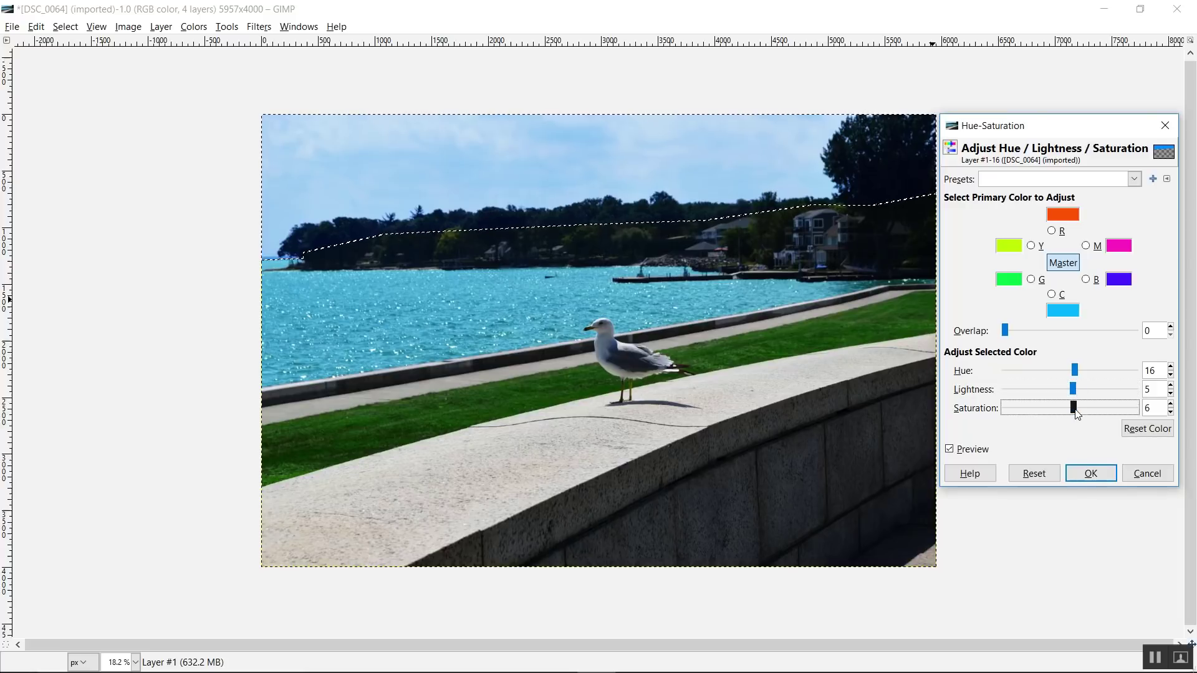
{"action": "left_click", "coordinate": [1085, 472]}
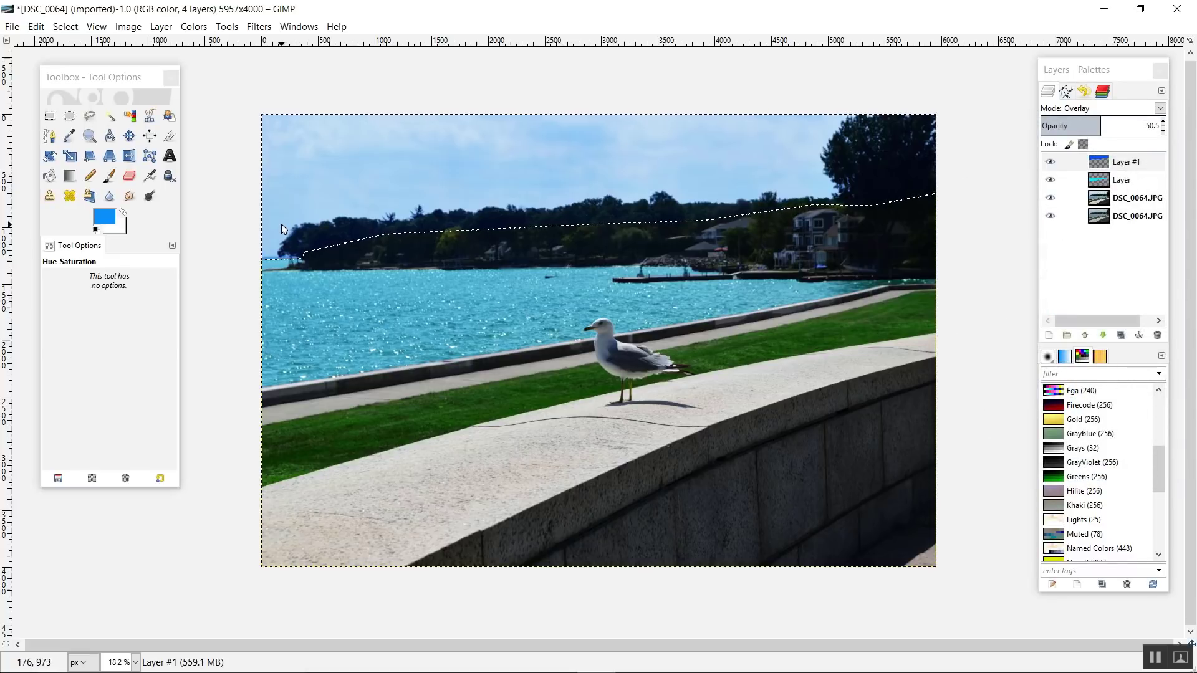
- Zoom in on the treeline and erase the blue tint spilling onto the trees
{"action": "left_click", "coordinate": [129, 176]}
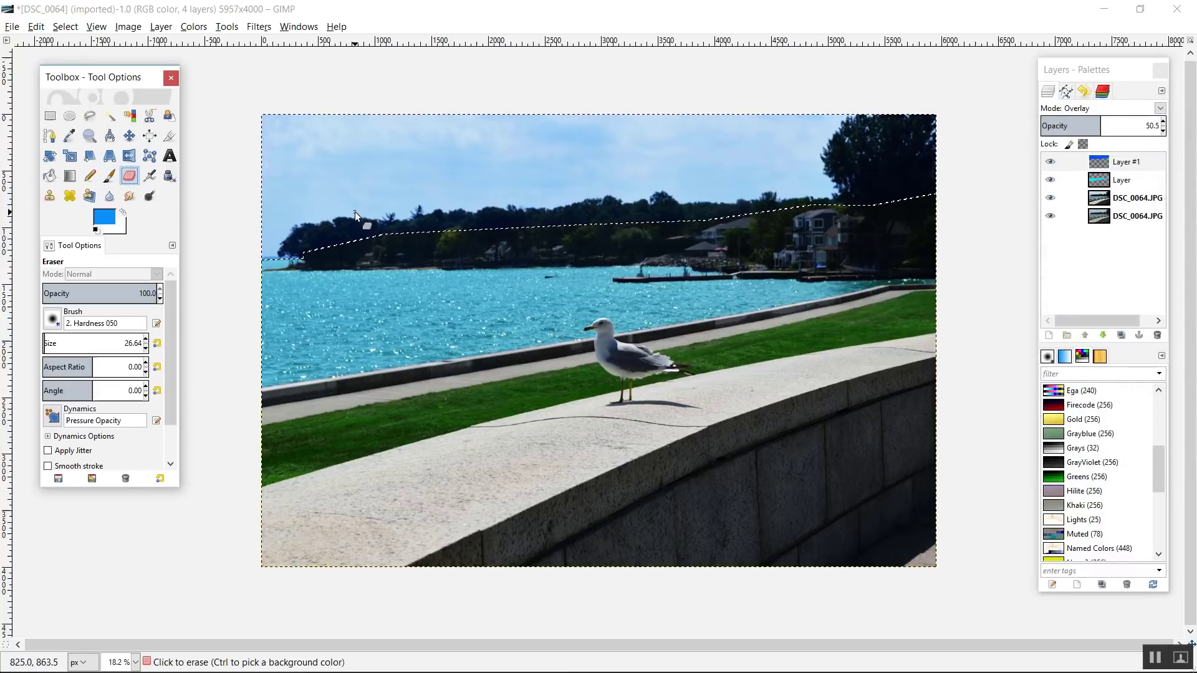
{"action": "key", "text": "z"}
{"action": "left_click", "coordinate": [404, 220]}
{"action": "left_click", "coordinate": [404, 219]}
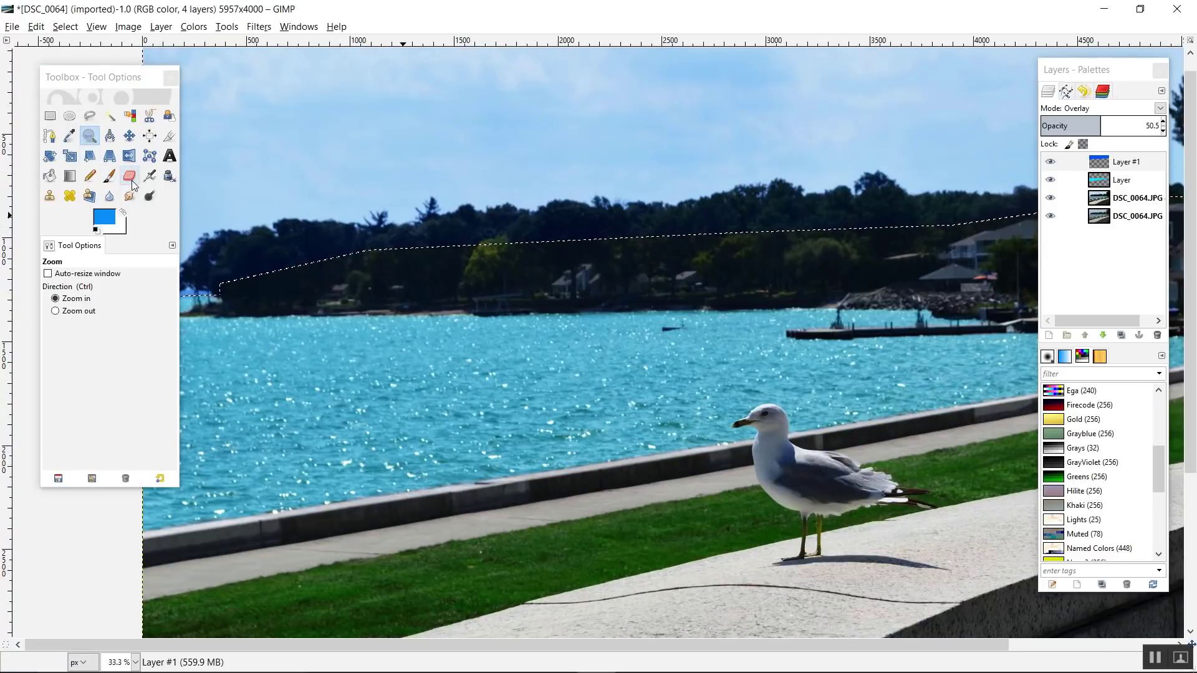
{"action": "left_click", "coordinate": [129, 177]}
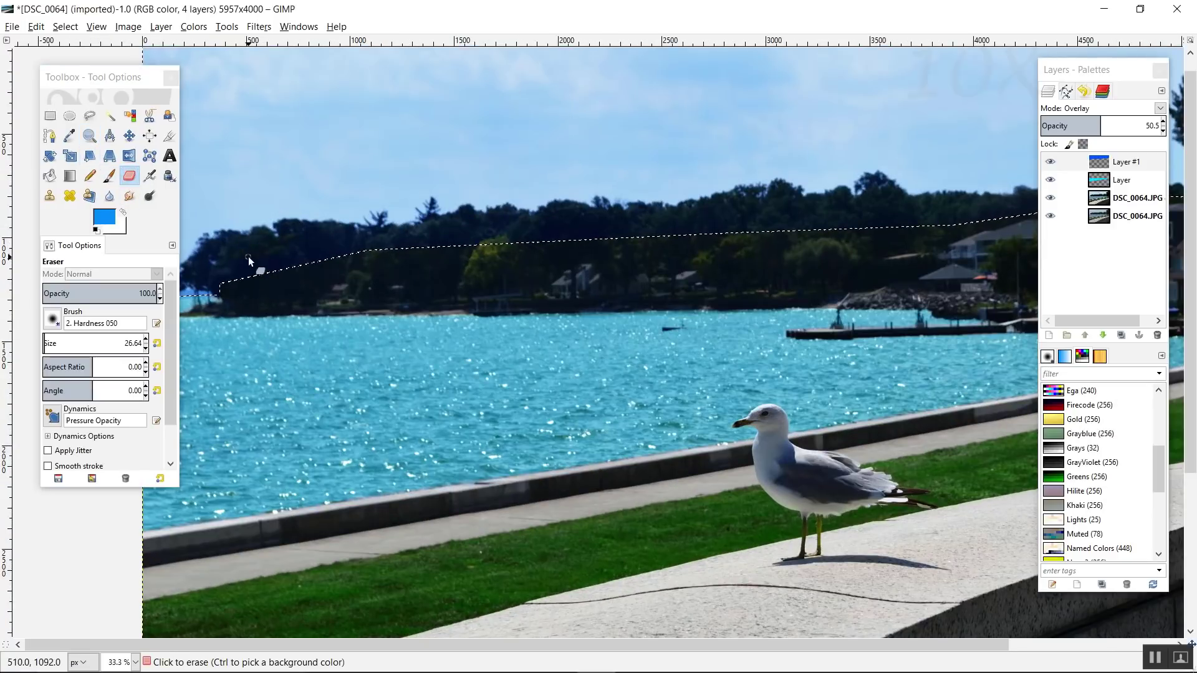
{"action": "left_click_drag", "start_coordinate": [93, 77], "coordinate": [56, 78]}
{"action": "mouse_move", "coordinate": [212, 268]}
{"action": "left_mouse_down"}
{"action": "mouse_move", "coordinate": [358, 238]}
{"action": "mouse_move", "coordinate": [640, 237]}
{"action": "mouse_move", "coordinate": [662, 211]}
{"action": "mouse_move", "coordinate": [497, 248]}
{"action": "mouse_move", "coordinate": [326, 237]}
{"action": "mouse_move", "coordinate": [191, 279]}
{"action": "mouse_move", "coordinate": [562, 209]}
{"action": "mouse_move", "coordinate": [522, 232]}
{"action": "mouse_move", "coordinate": [745, 223]}
{"action": "mouse_move", "coordinate": [790, 200]}
{"action": "mouse_move", "coordinate": [903, 223]}
{"action": "left_mouse_up"}
- Move the layers panel off the photo and zoom back out to the whole image
{"action": "scroll", "coordinate": [903, 223], "scroll_direction": "right", "scroll_amount": 3}
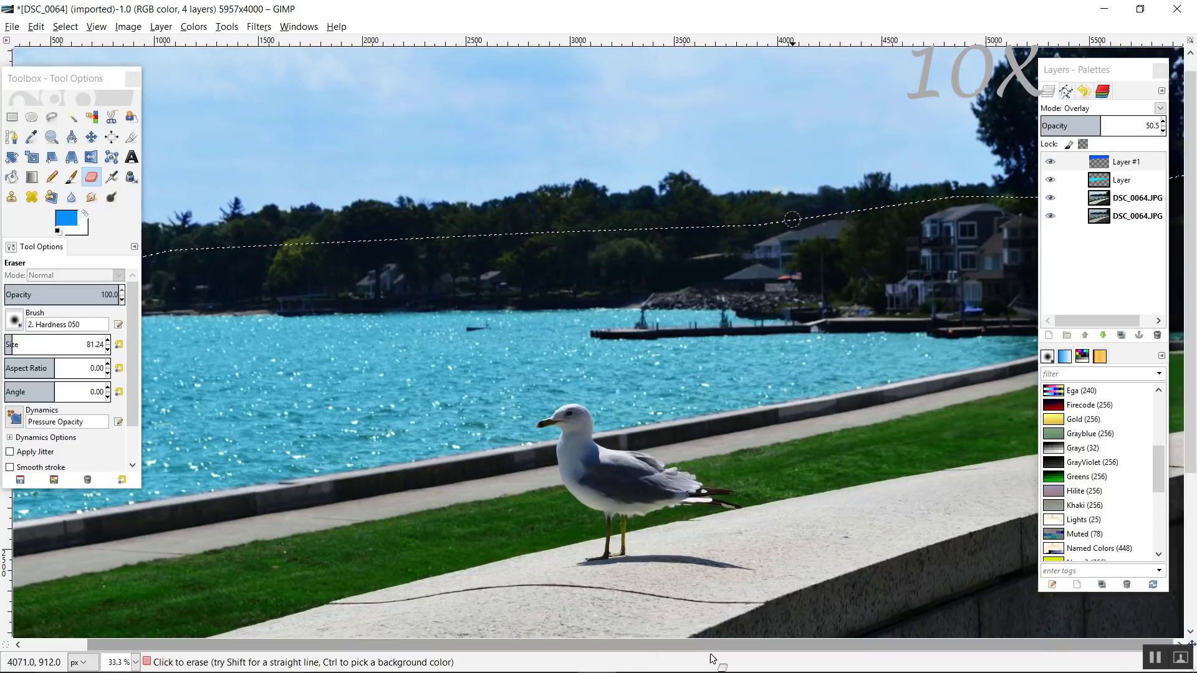
{"action": "left_click_drag", "start_coordinate": [1072, 69], "coordinate": [512, 159]}
{"action": "left_click", "coordinate": [51, 136]}
{"action": "key", "text": "minus"}
{"action": "key", "text": "shift+e"}
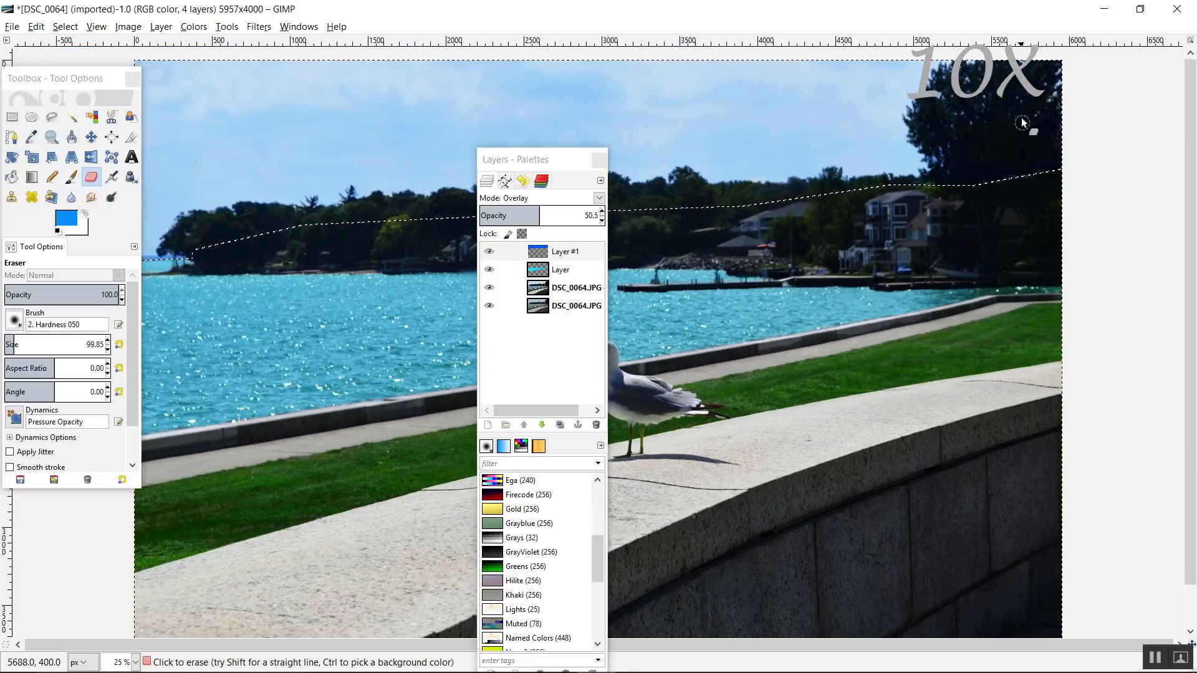
{"action": "left_click_drag", "start_coordinate": [530, 159], "coordinate": [1133, 130]}
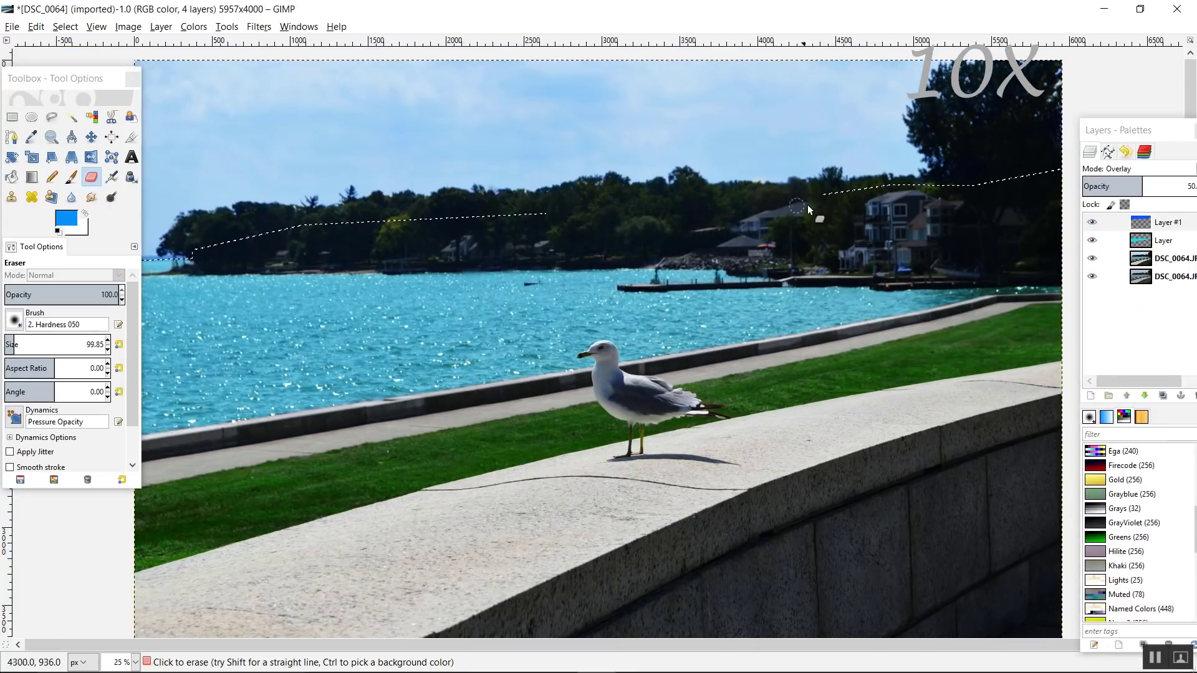
{"action": "key", "text": "z"}
{"action": "key", "text": "minus"}
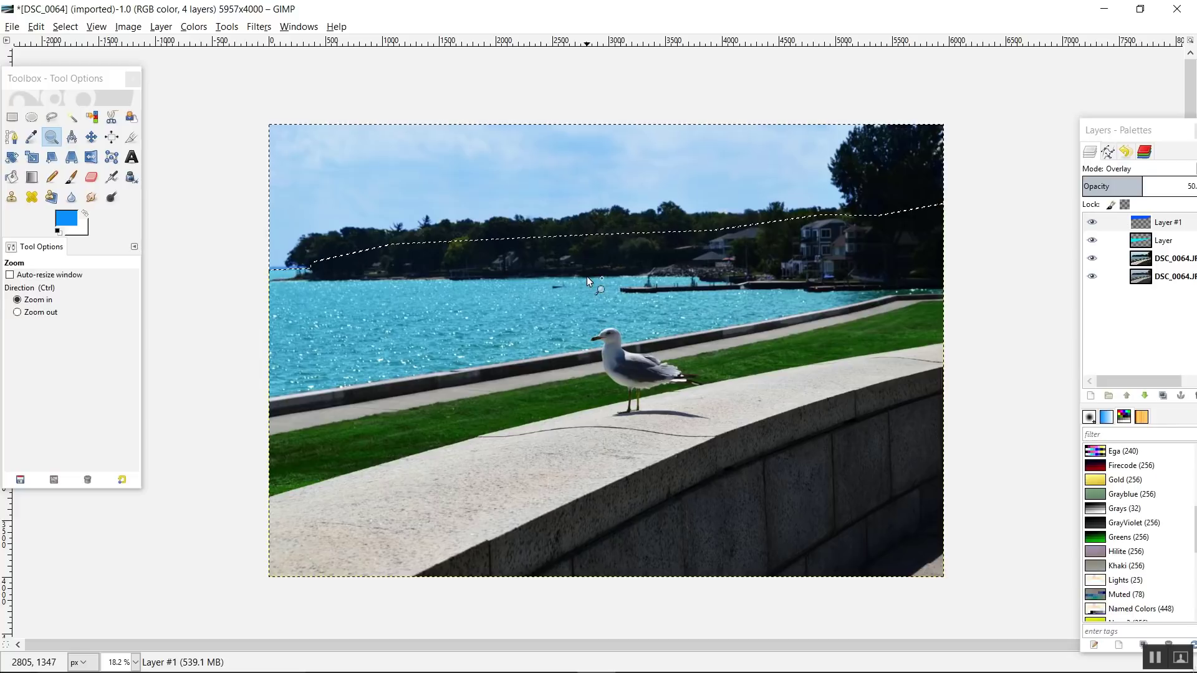
- Add transparent Layer #2 atop the stack and clear the treeline selection
{"action": "right_click", "coordinate": [1127, 312]}
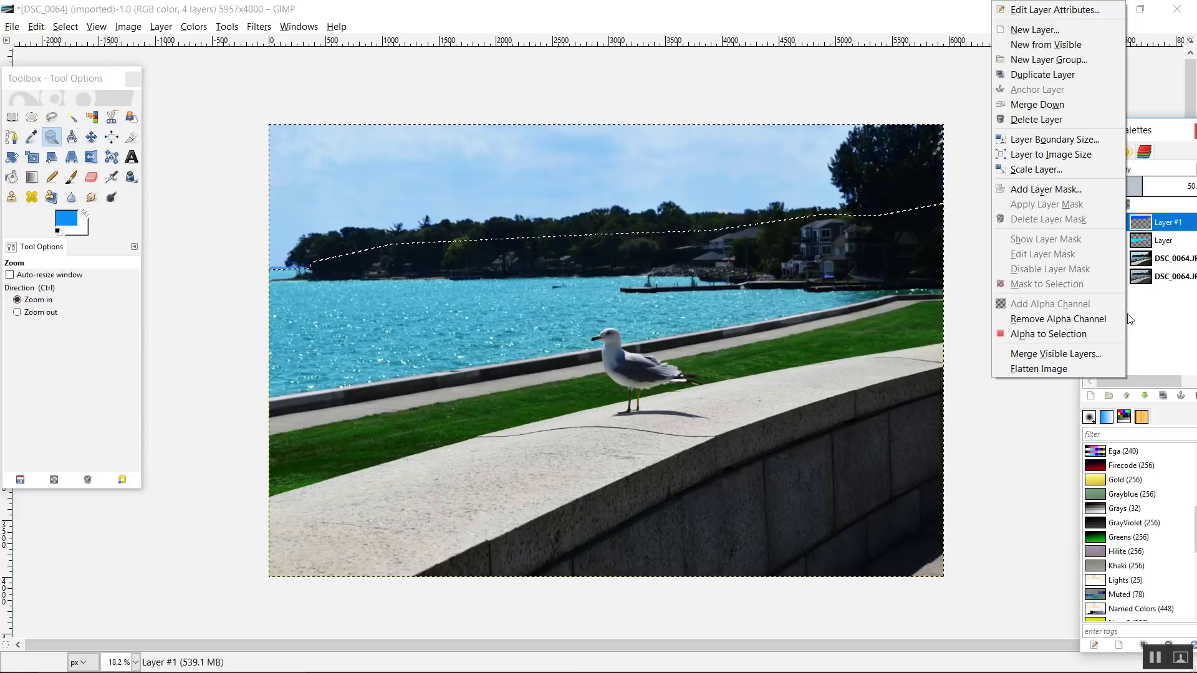
{"action": "left_click", "coordinate": [1034, 31]}
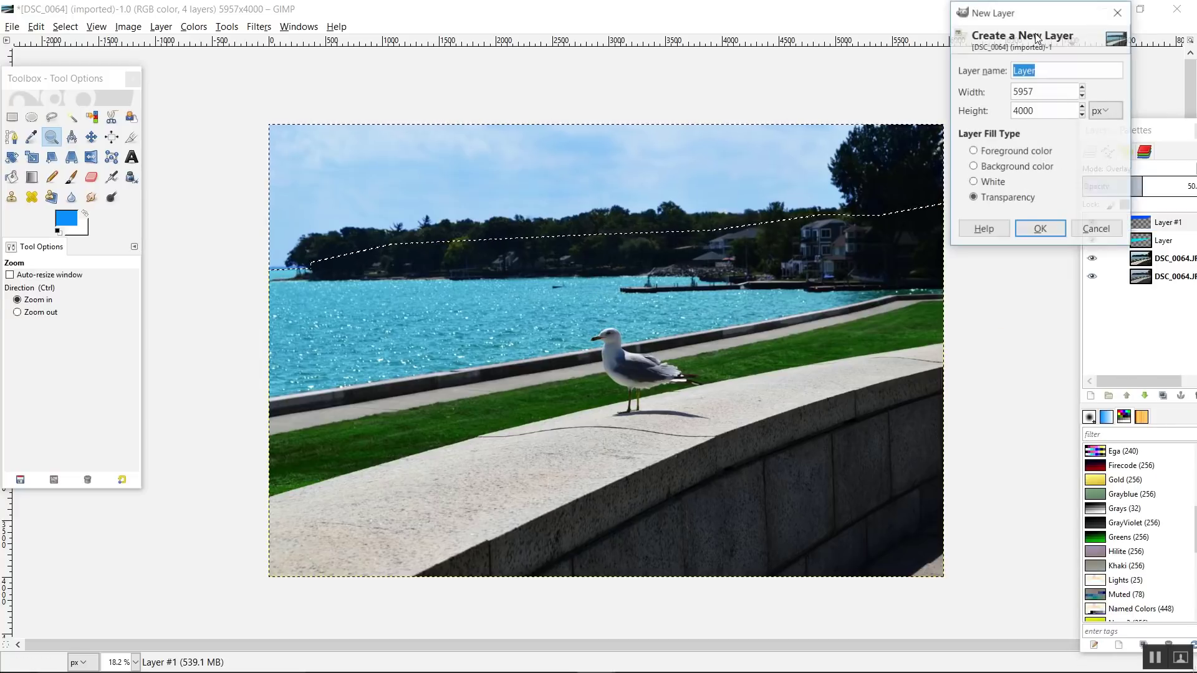
{"action": "left_click", "coordinate": [1038, 231]}
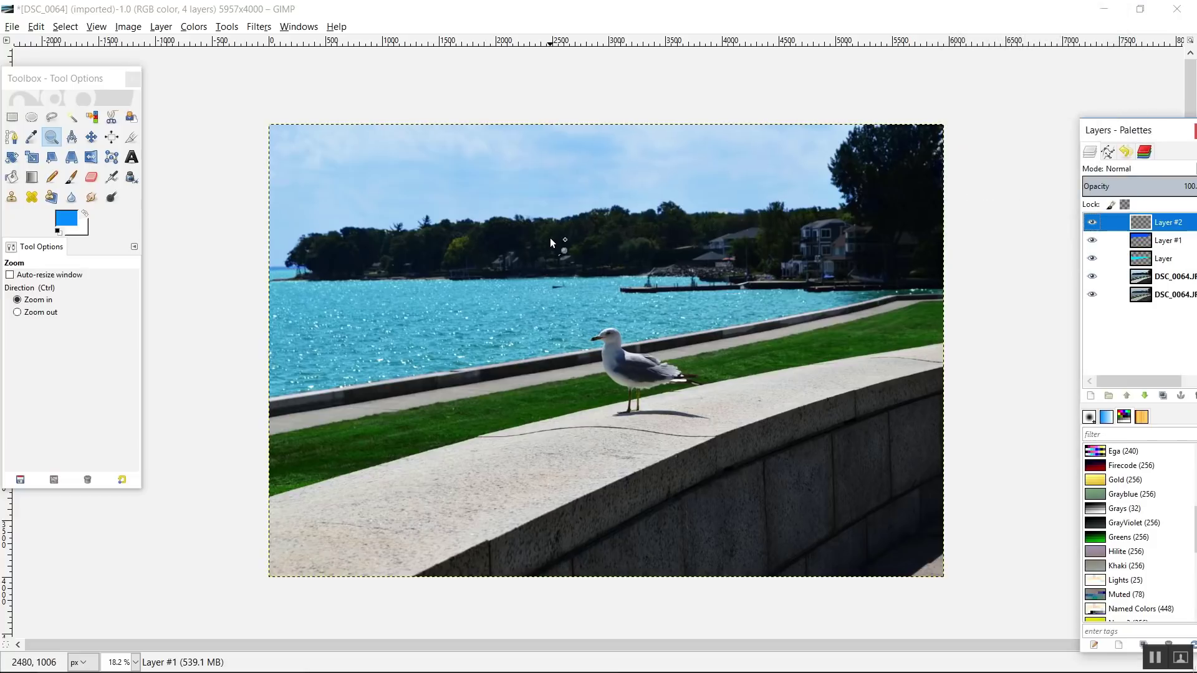
{"action": "key", "text": "ctrl+shift+a"}
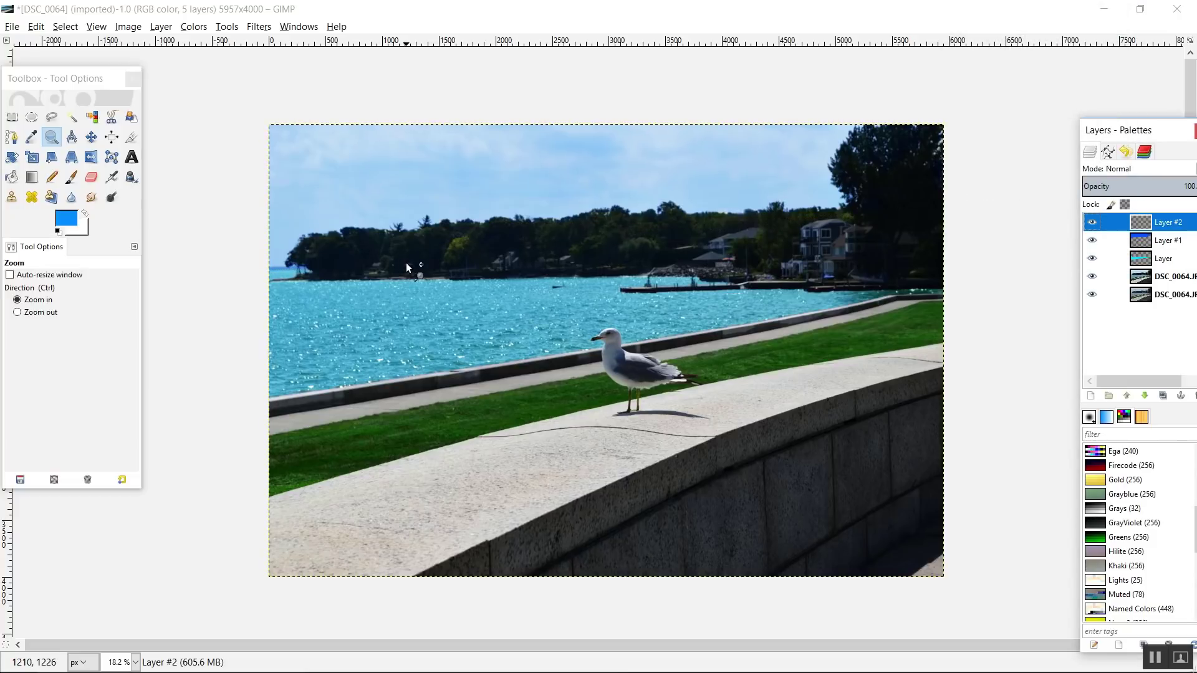
- With Bucket Fill active, set the foreground colour to bright yellow fffc05
{"action": "key", "text": "shift+b"}
{"action": "left_click", "coordinate": [69, 219]}
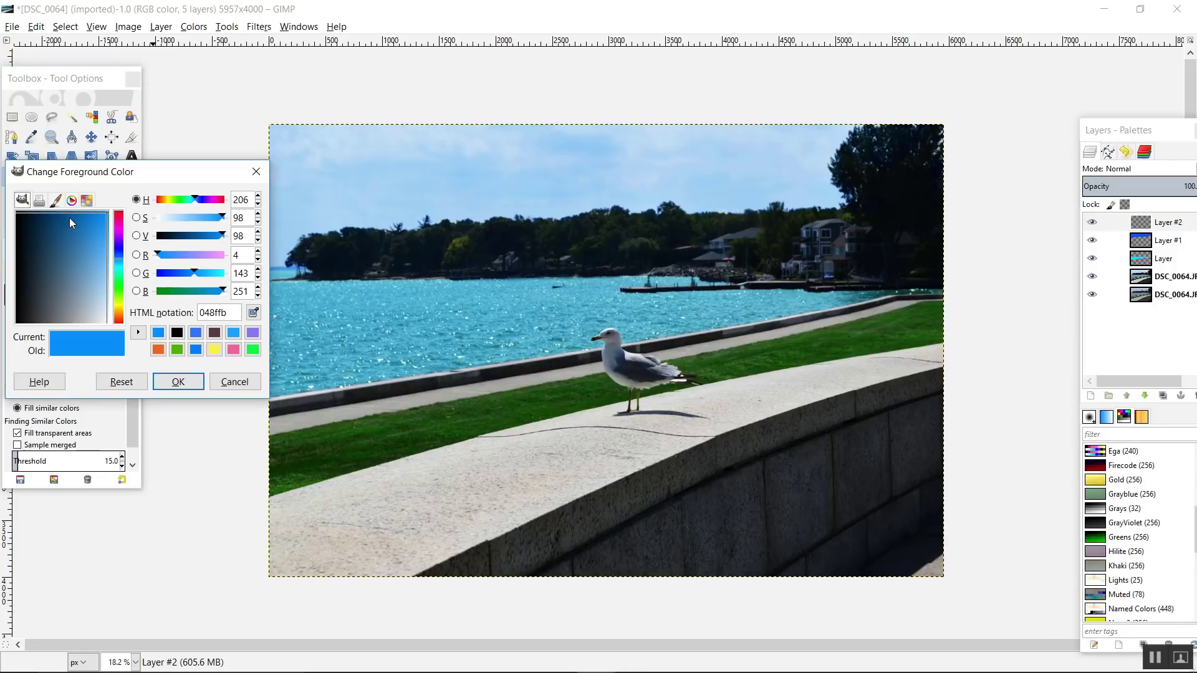
{"action": "left_click", "coordinate": [118, 278]}
{"action": "left_click", "coordinate": [121, 305]}
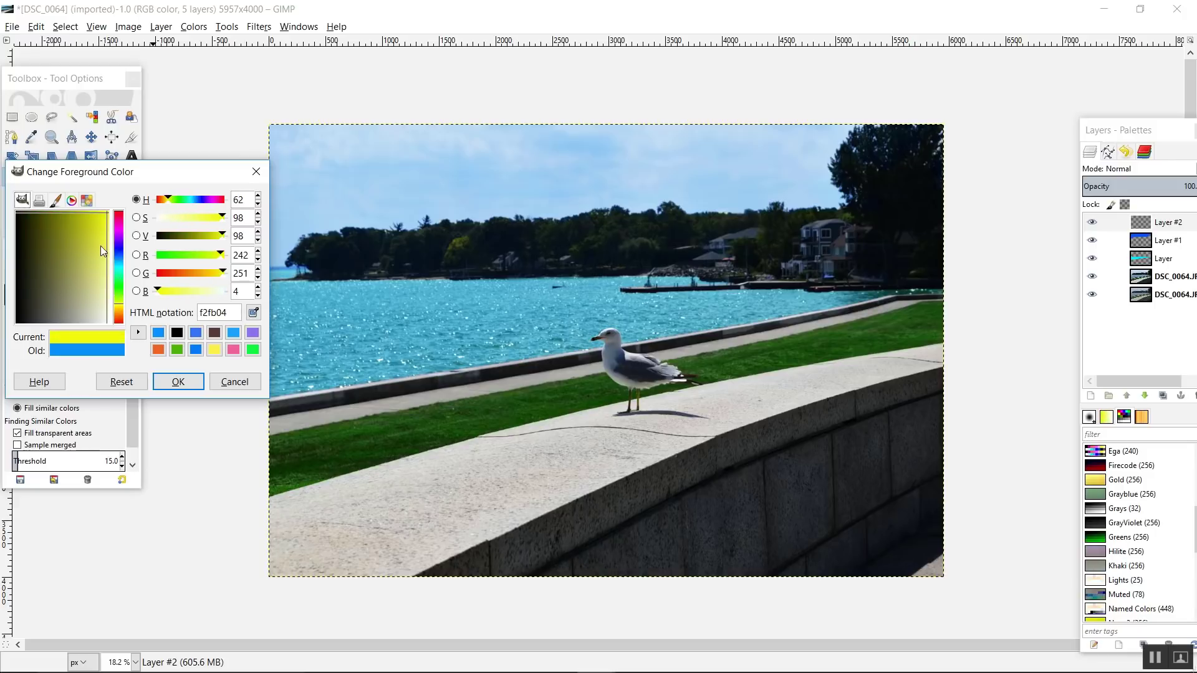
{"action": "left_click", "coordinate": [123, 307]}
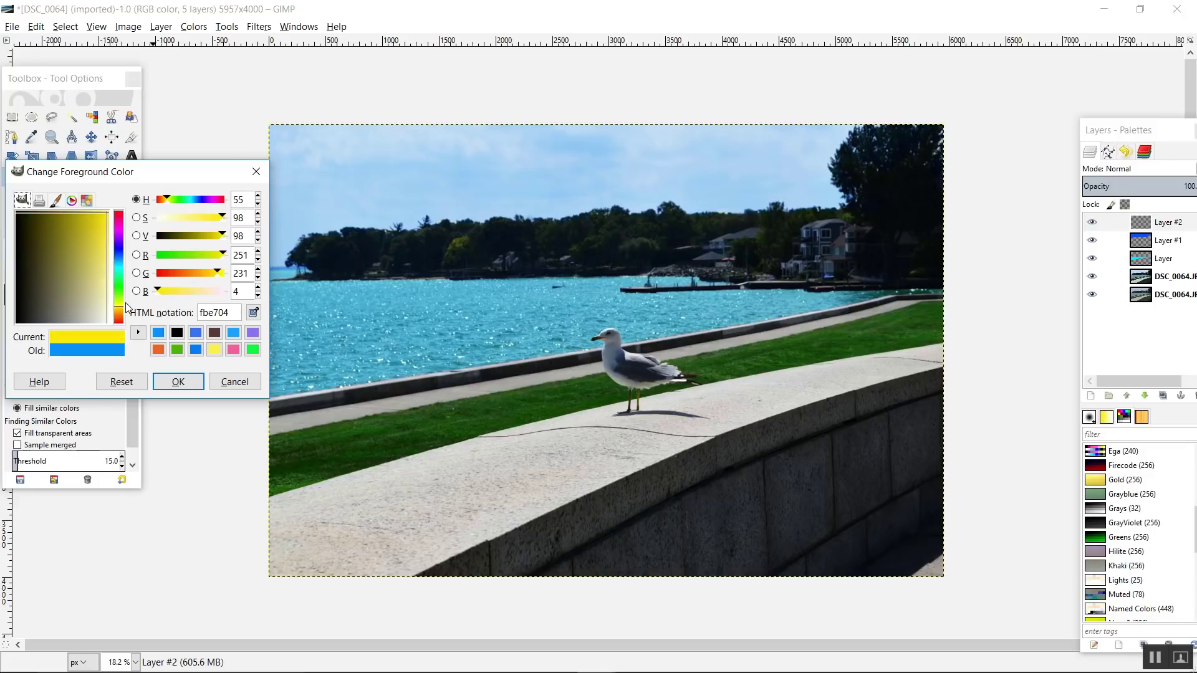
{"action": "left_click_drag", "start_coordinate": [122, 306], "coordinate": [122, 306]}
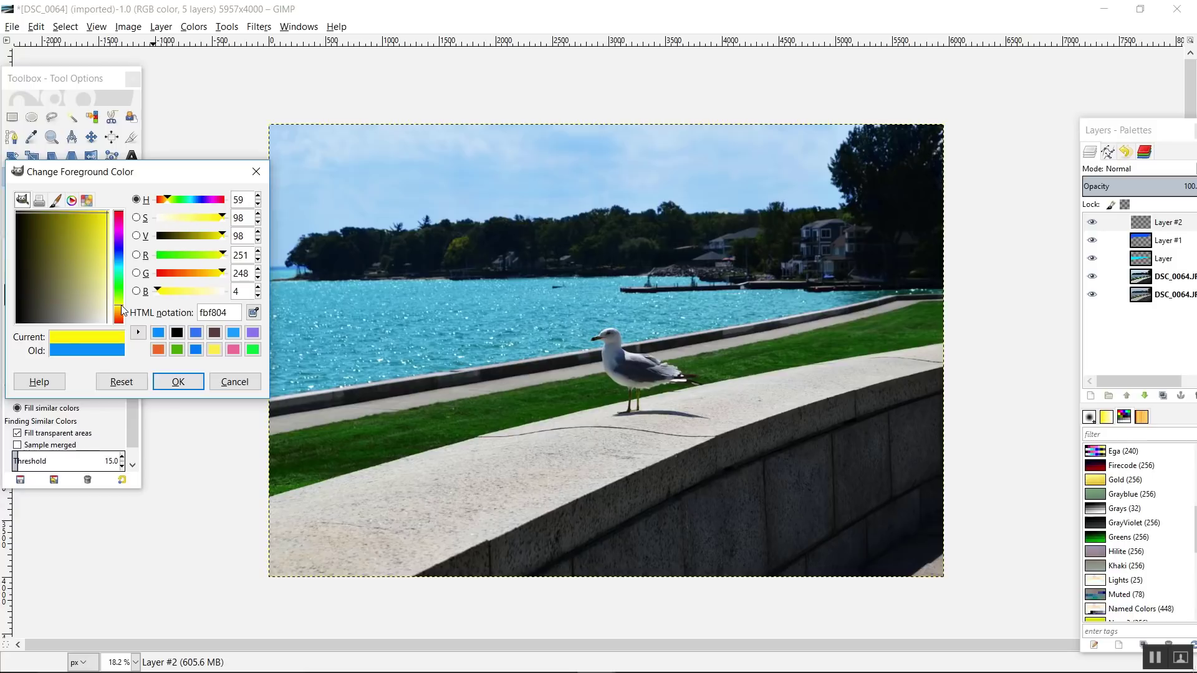
{"action": "left_click_drag", "start_coordinate": [107, 215], "coordinate": [114, 215]}
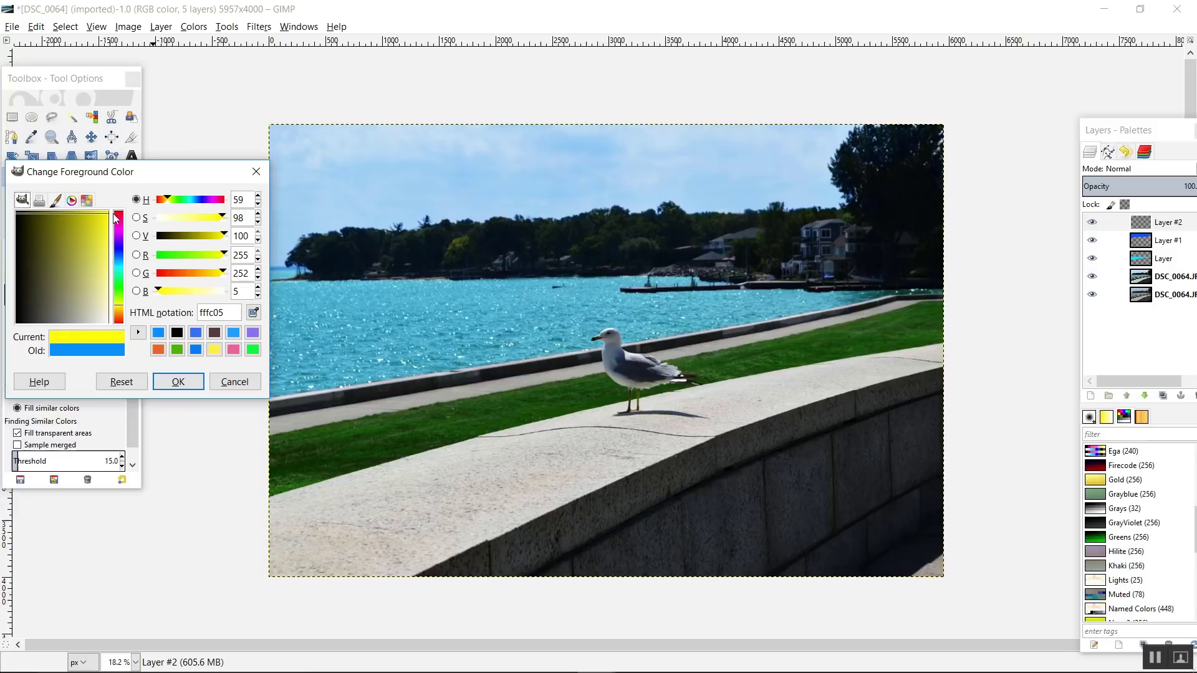
{"action": "left_click", "coordinate": [174, 378]}
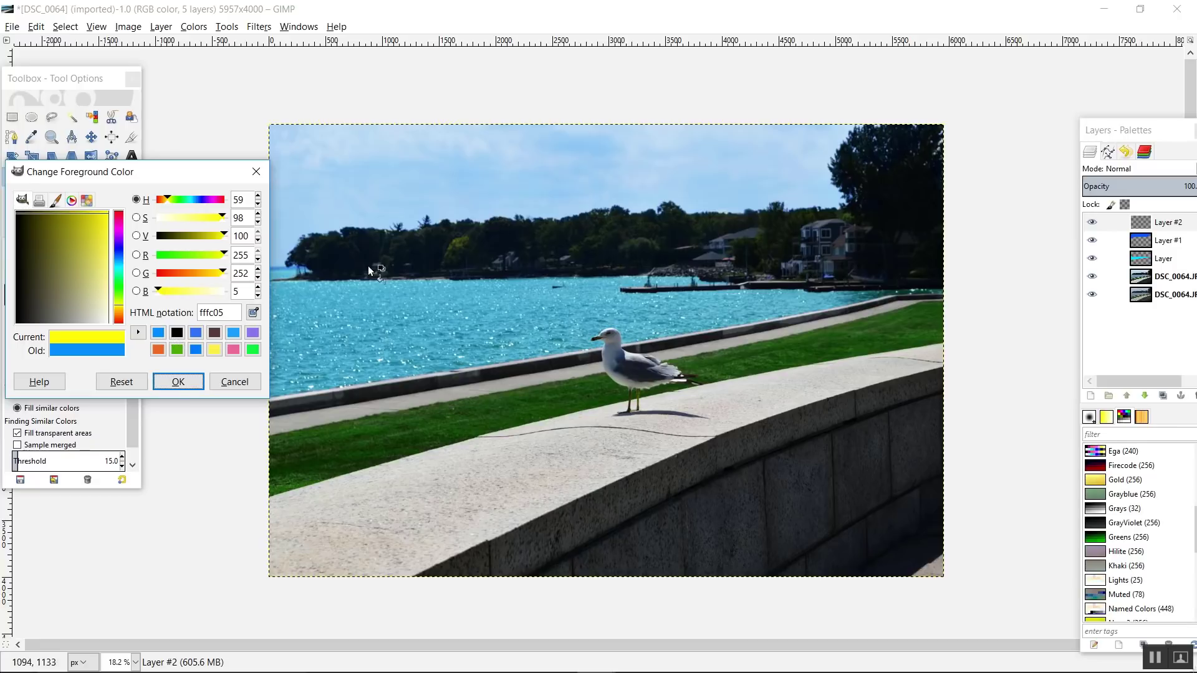
- Fill Layer #2 with yellow and blend it as Overlay at 25% opacity
{"action": "left_click", "coordinate": [447, 209]}
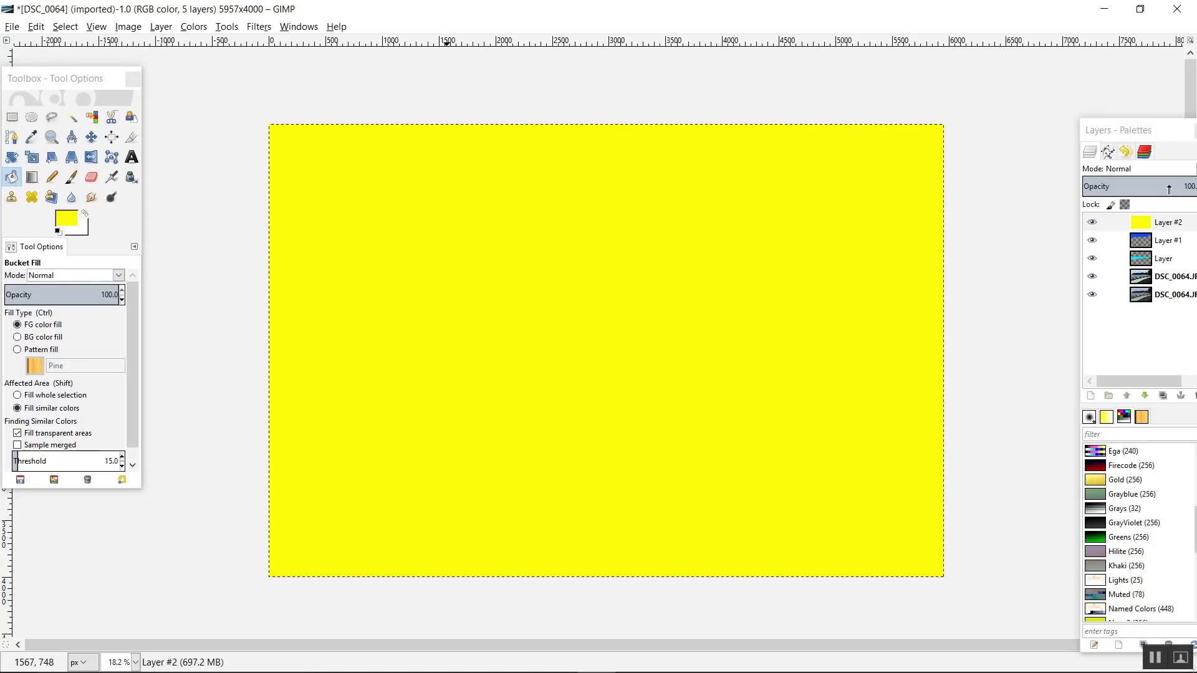
{"action": "left_click_drag", "start_coordinate": [1147, 194], "coordinate": [1182, 187]}
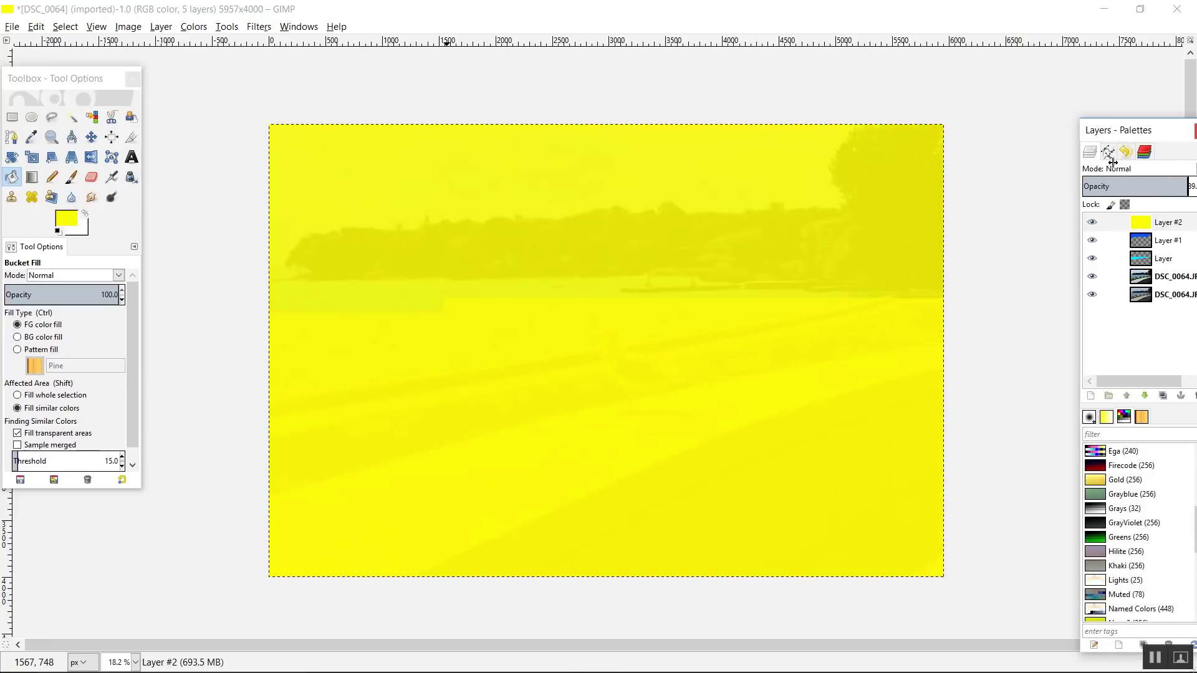
{"action": "left_click_drag", "start_coordinate": [1141, 130], "coordinate": [1061, 117]}
{"action": "left_click_drag", "start_coordinate": [1107, 174], "coordinate": [1033, 172]}
{"action": "left_click_drag", "start_coordinate": [1032, 172], "coordinate": [1033, 172]}
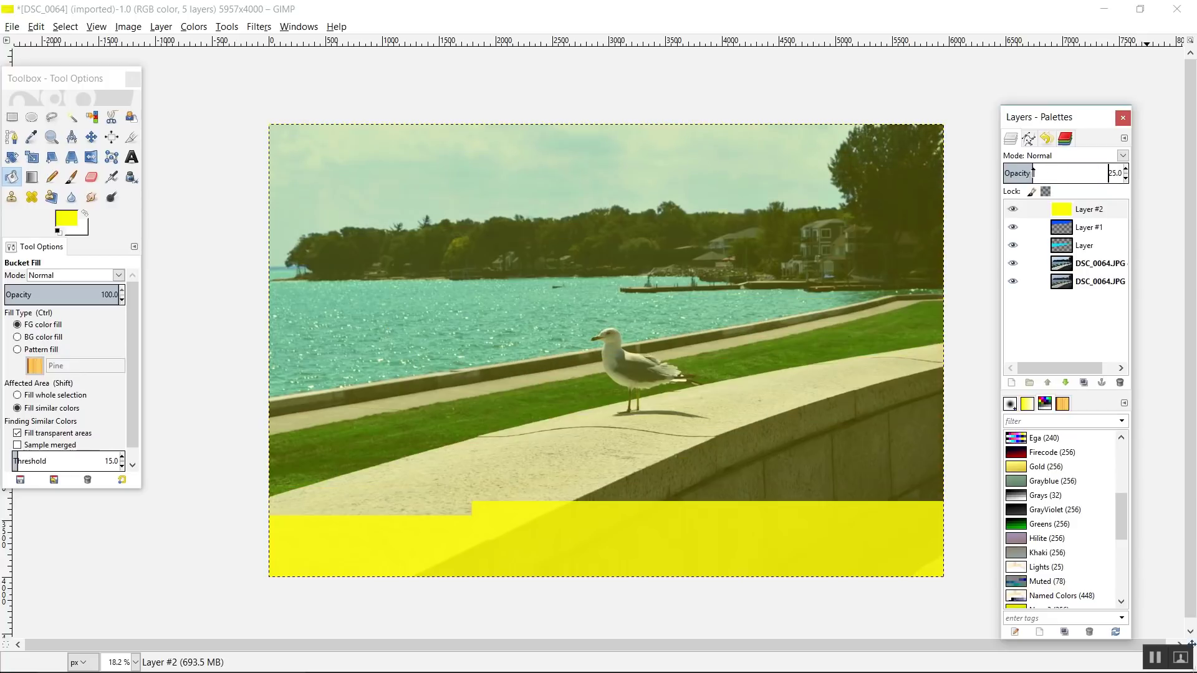
{"action": "left_click", "coordinate": [1122, 155]}
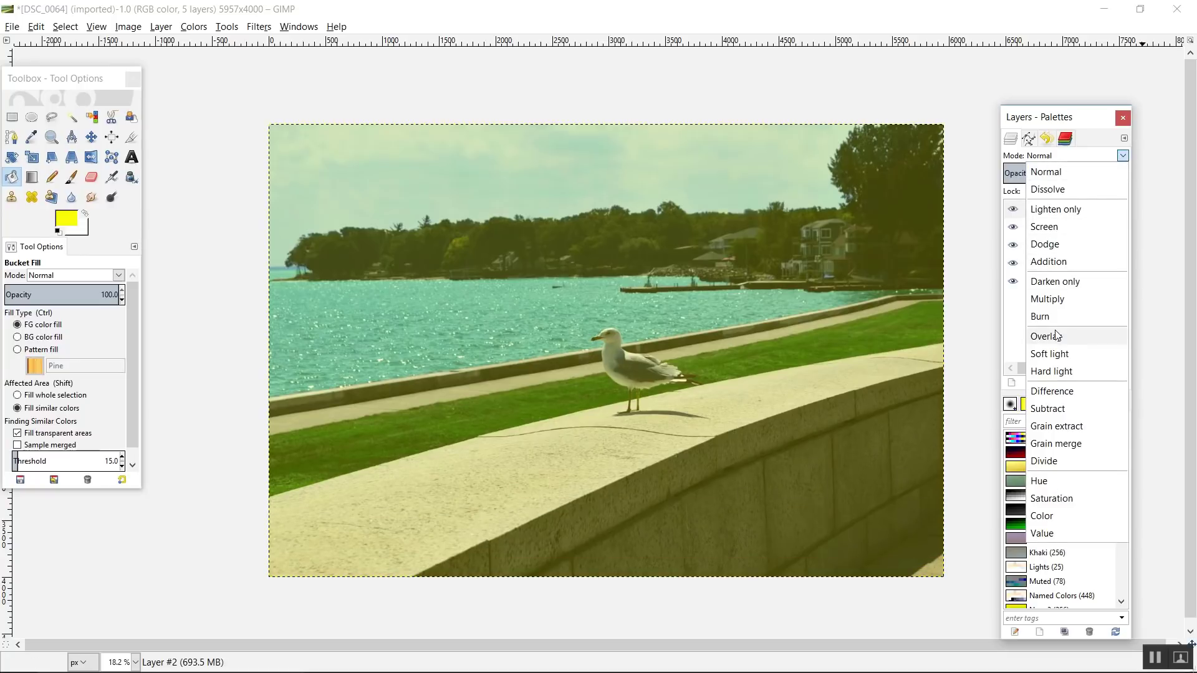
{"action": "key", "text": "Escape"}
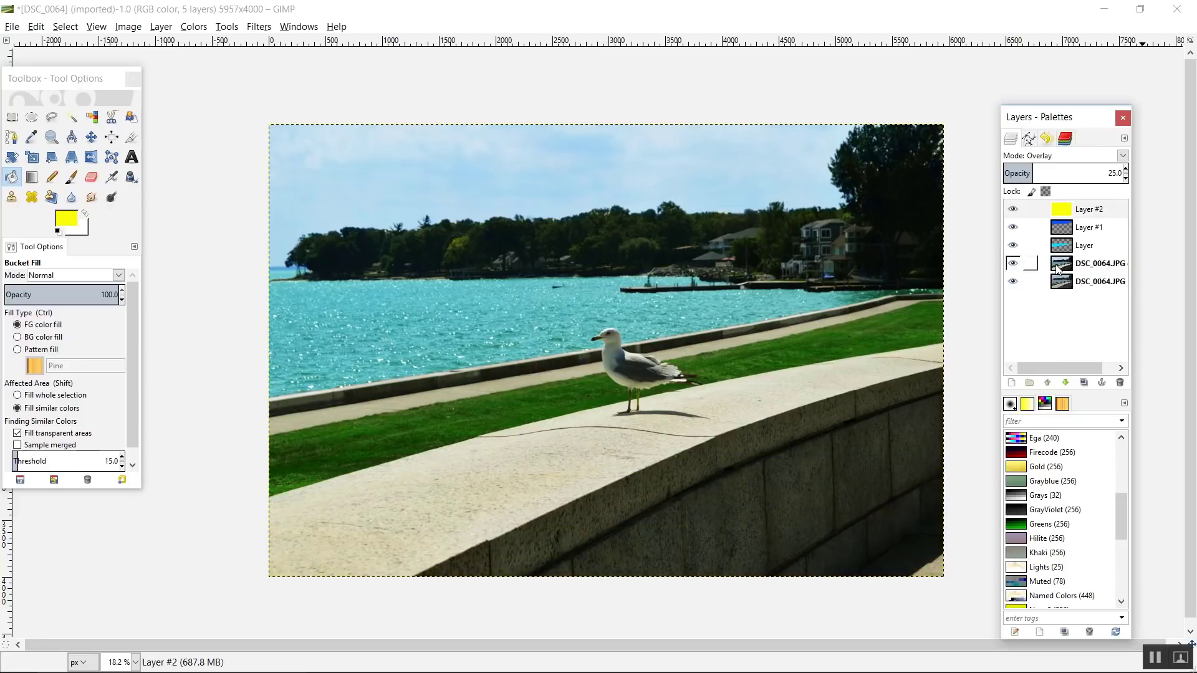